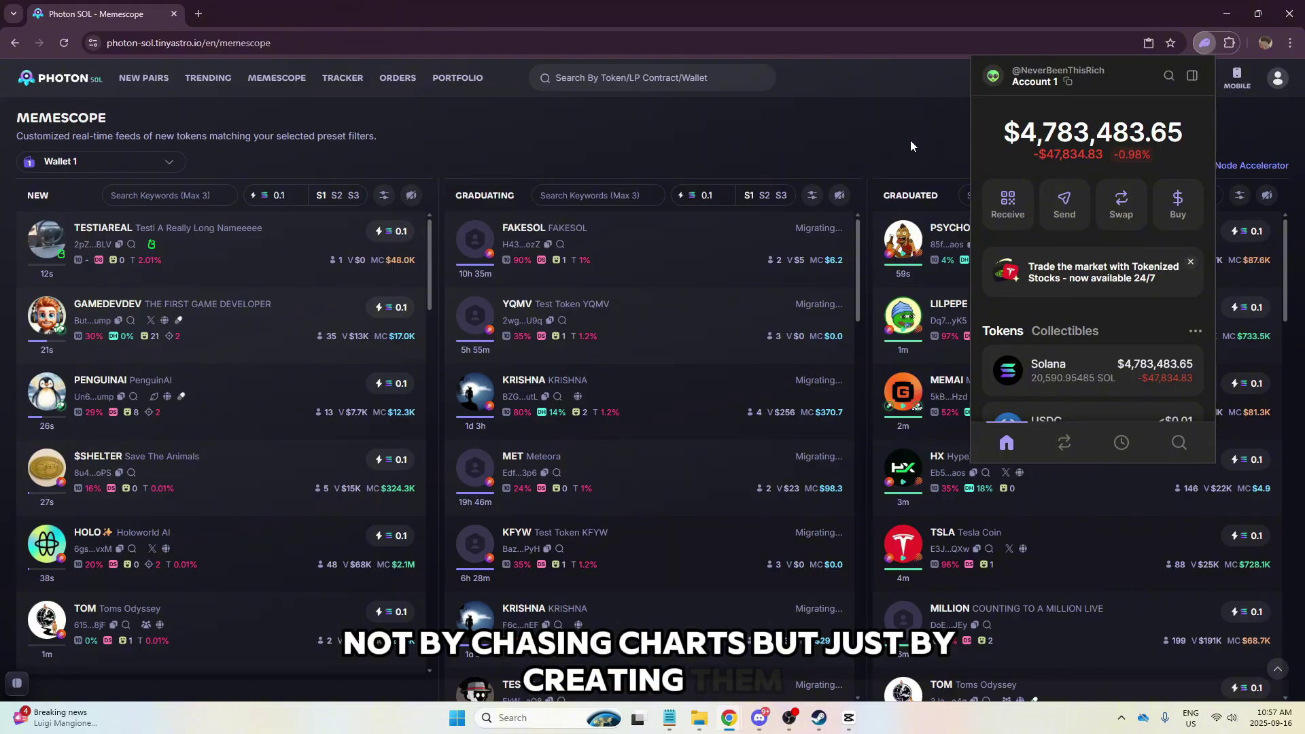
# - Open the Tesla Coin (TSLA) chart from the Graduated tokens and examine its price crash closely
pyautogui.moveTo(891, 299)
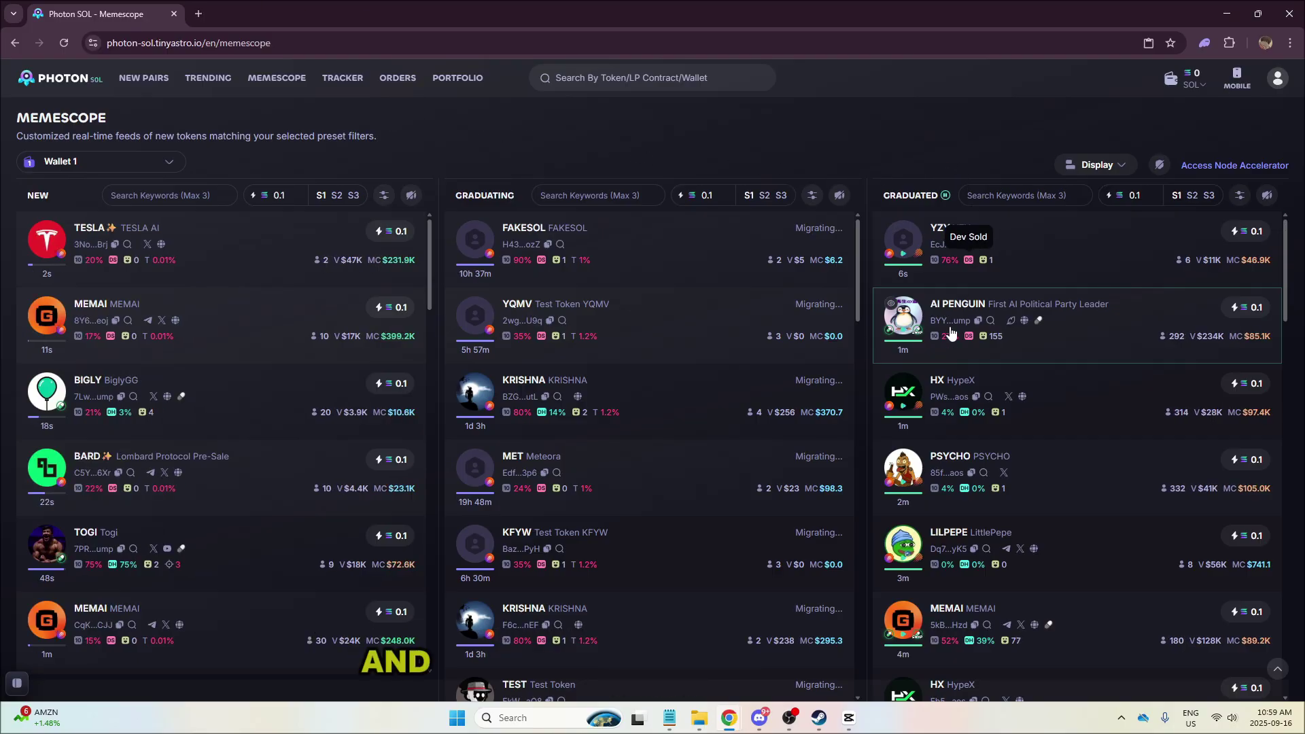
pyautogui.scroll(-4, 958, 318)
pyautogui.scroll(-2, 959, 318)
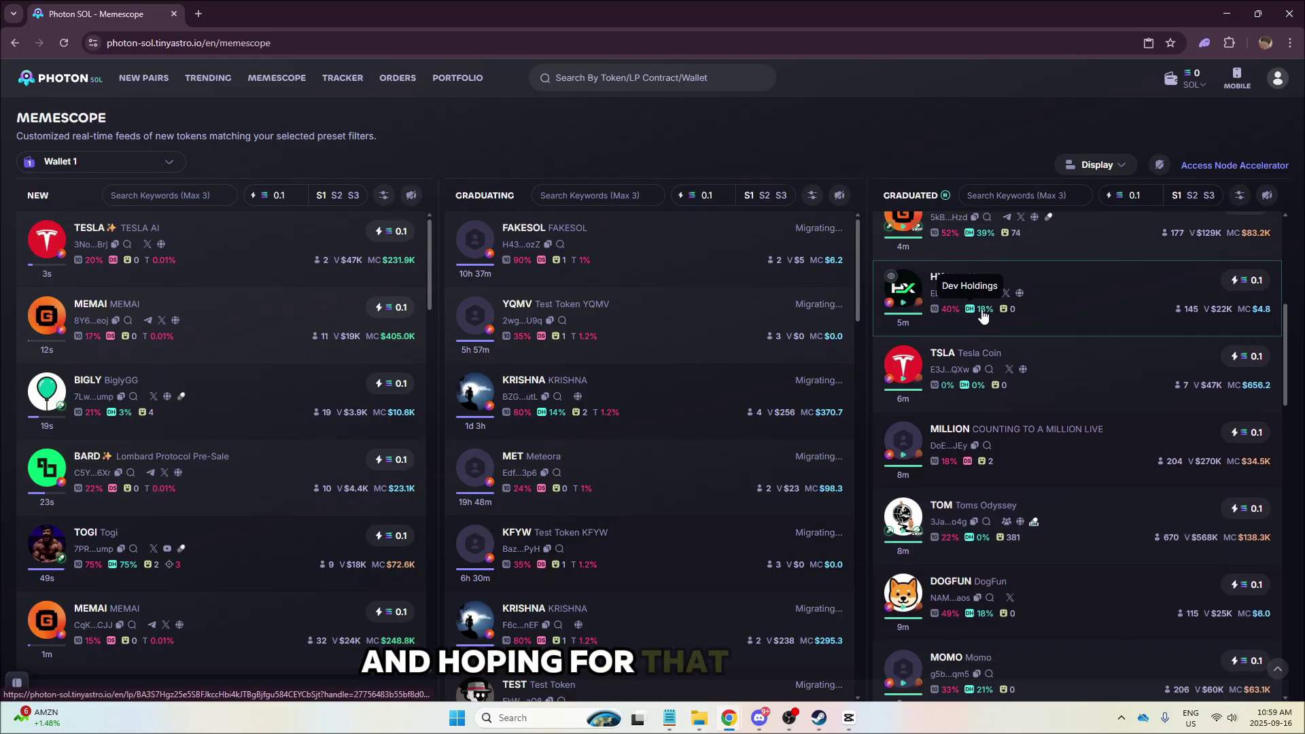
pyautogui.click(1068, 383)
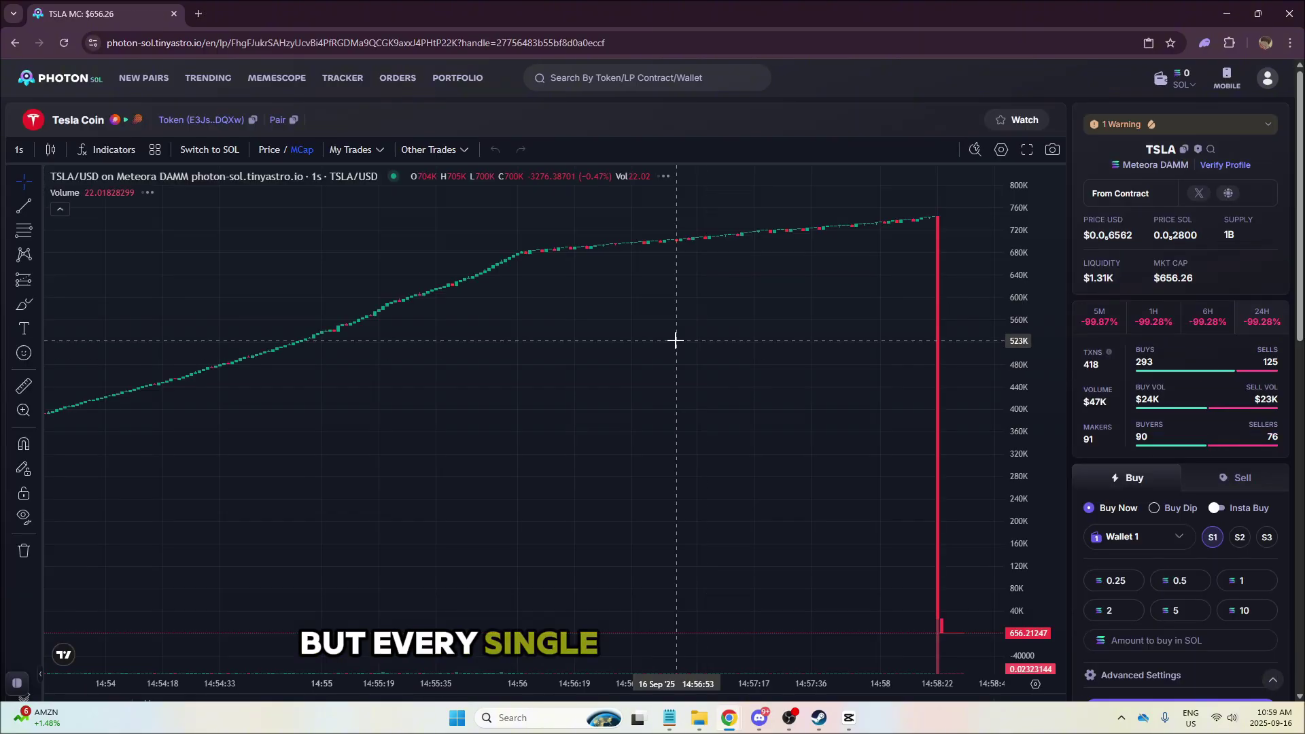
pyautogui.scroll(3, 681, 336)
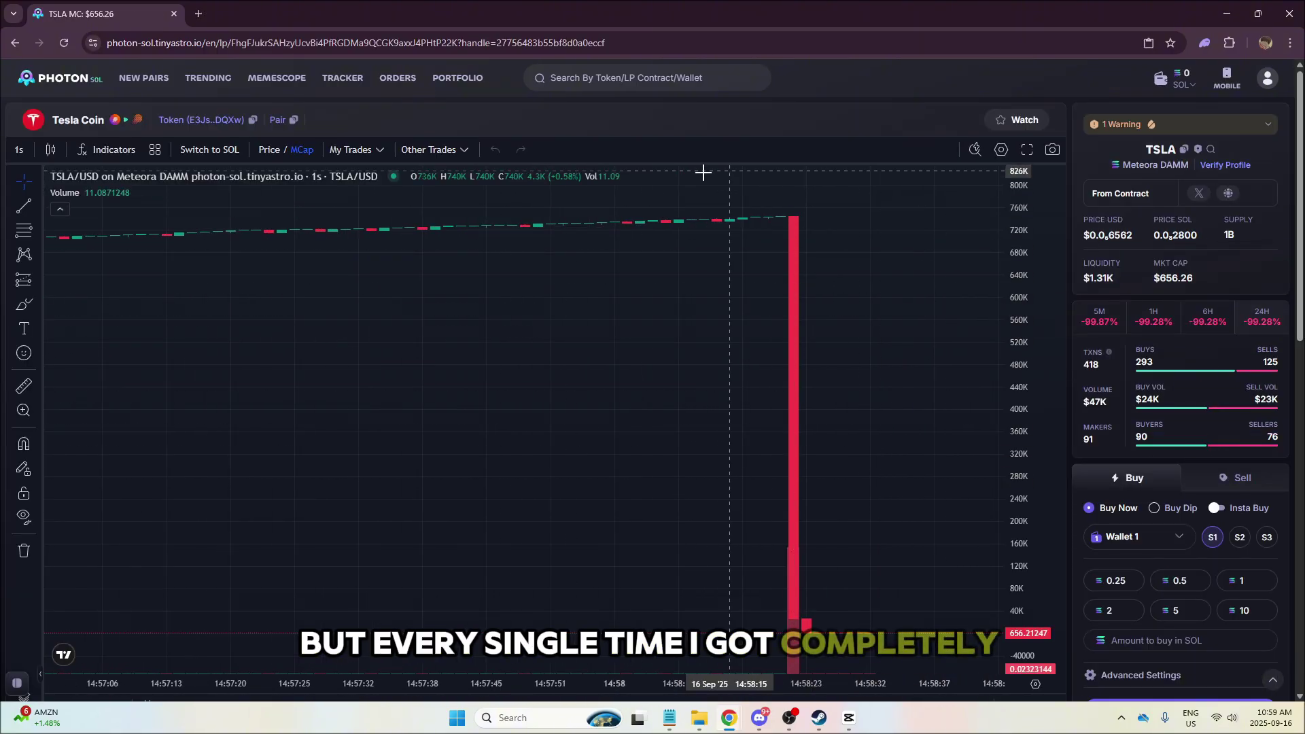
pyautogui.scroll(-3, 727, 401)
pyautogui.scroll(5, 760, 377)
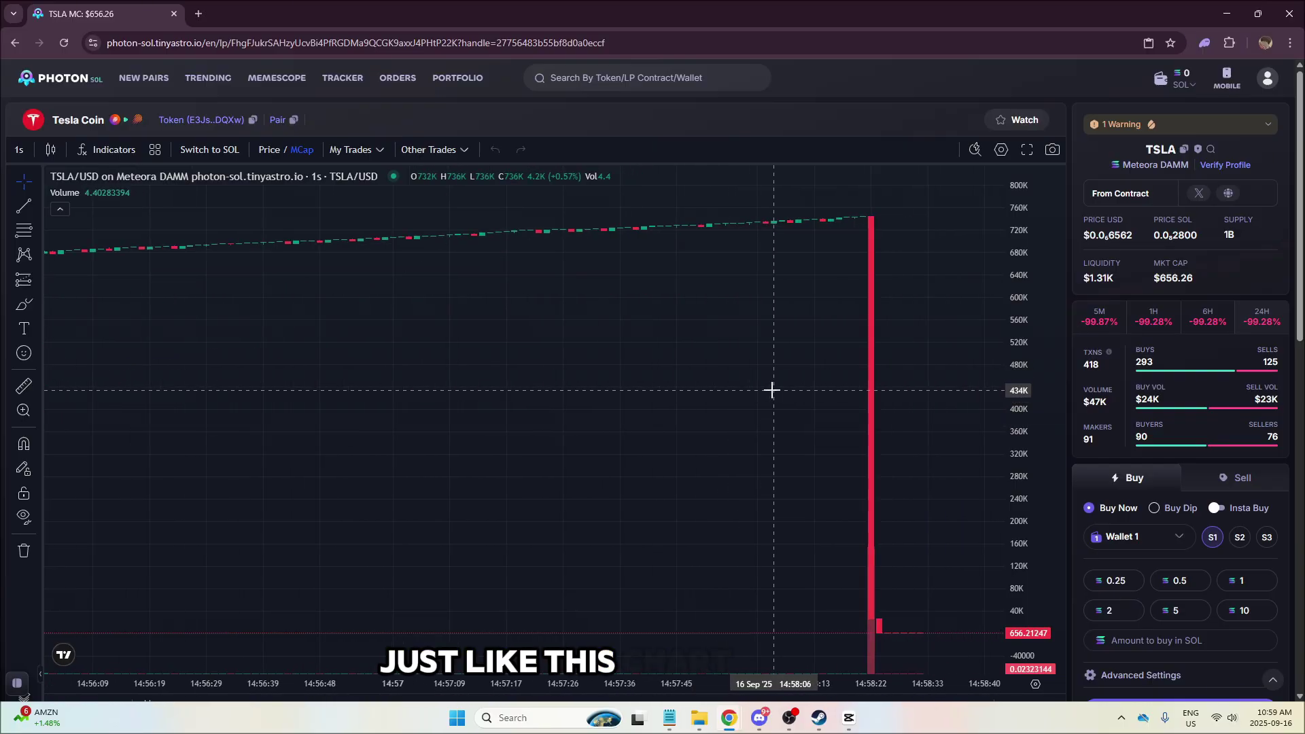
# - Draw a large freehand brush loop around the crash candle at the end of the Tesla Coin chart
pyautogui.moveTo(656, 350); pyautogui.dragTo(641, 356)
pyautogui.click(26, 305)
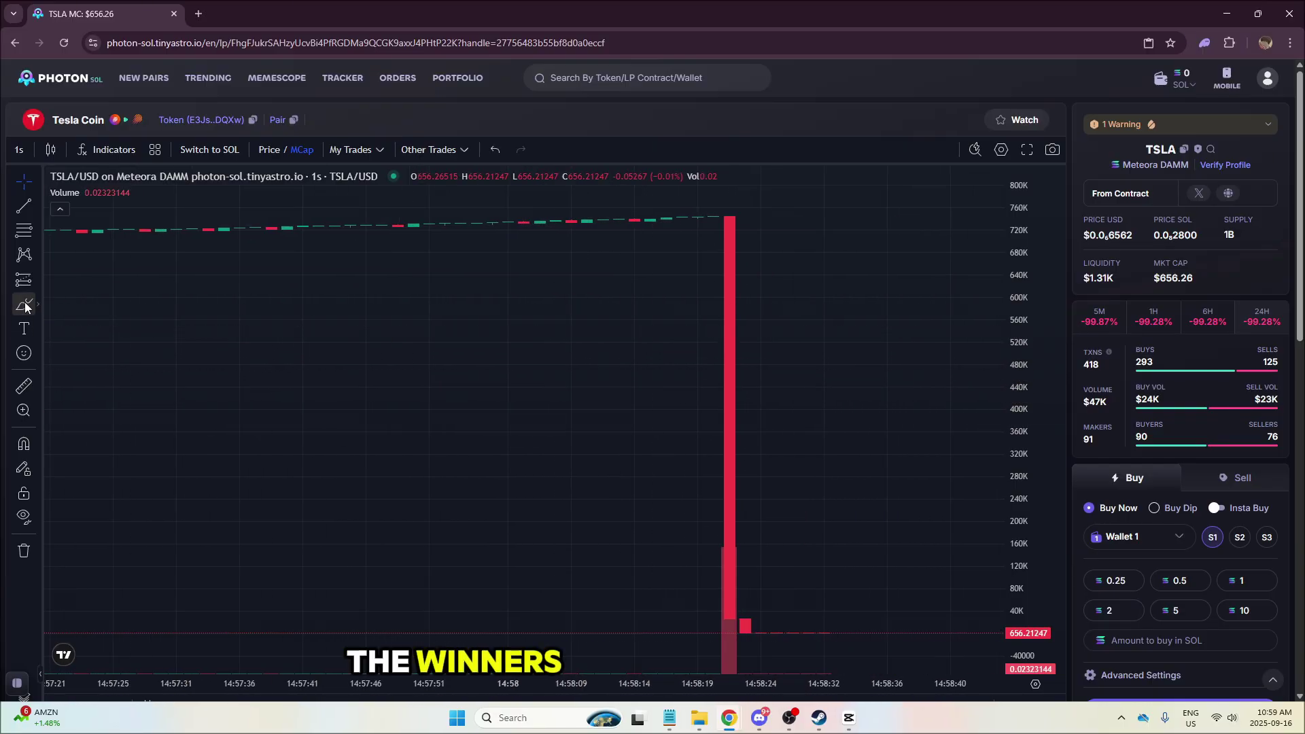
pyautogui.scroll(-1, 344, 346)
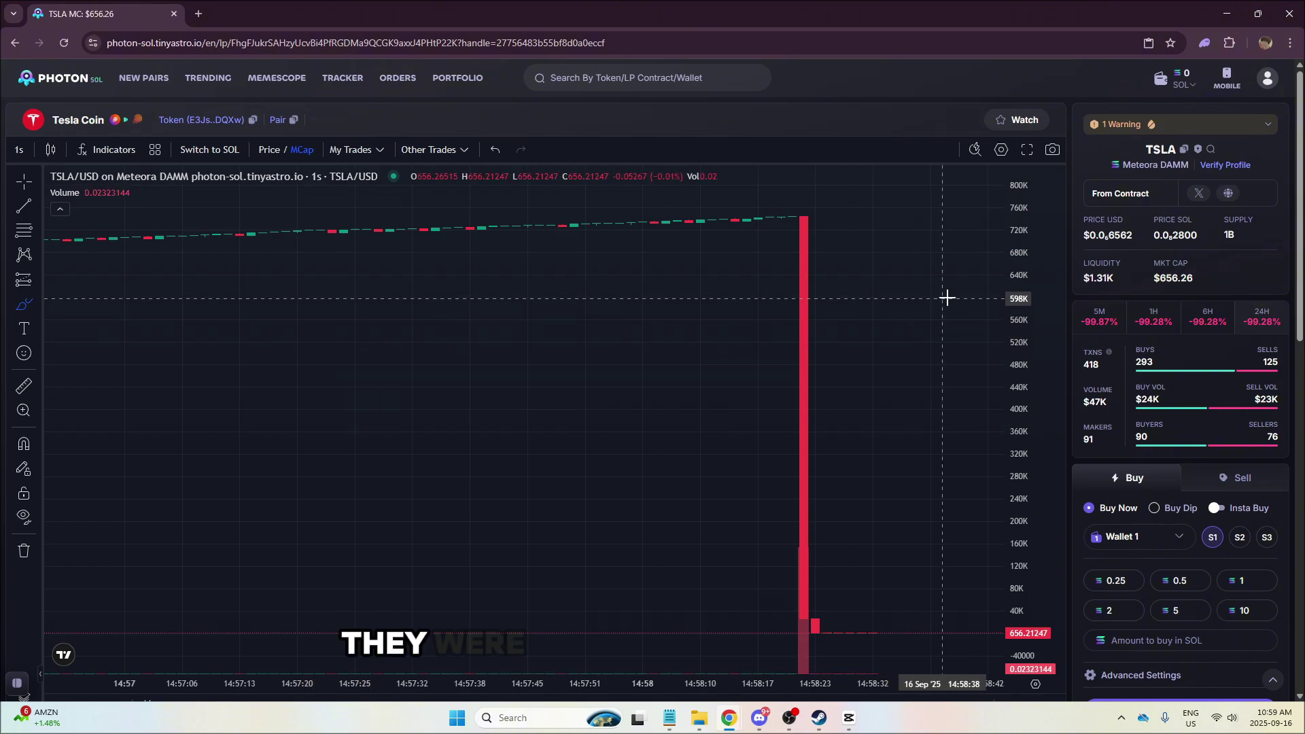
pyautogui.moveTo(976, 266)
pyautogui.mouseDown()
pyautogui.moveTo(603, 166)
pyautogui.moveTo(488, 700)
pyautogui.mouseUp()
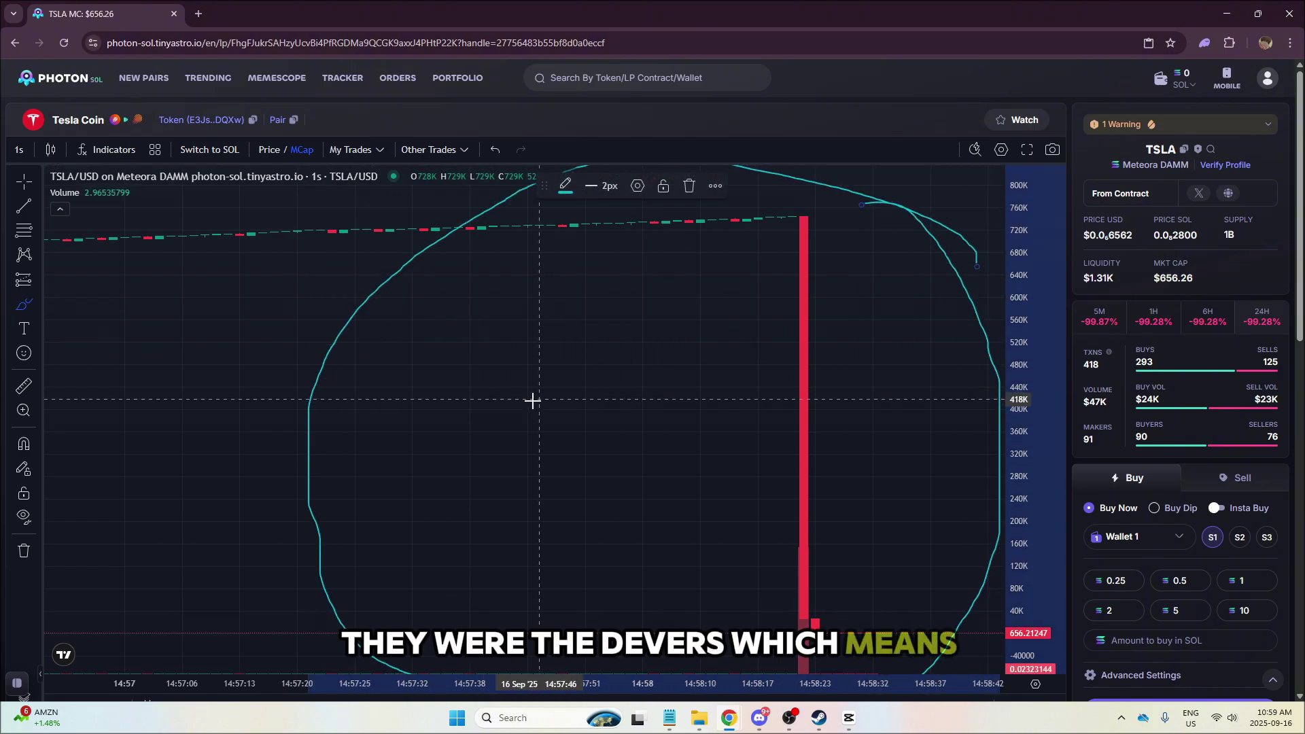
pyautogui.scroll(-5, 372, 412)
pyautogui.scroll(6, 824, 468)
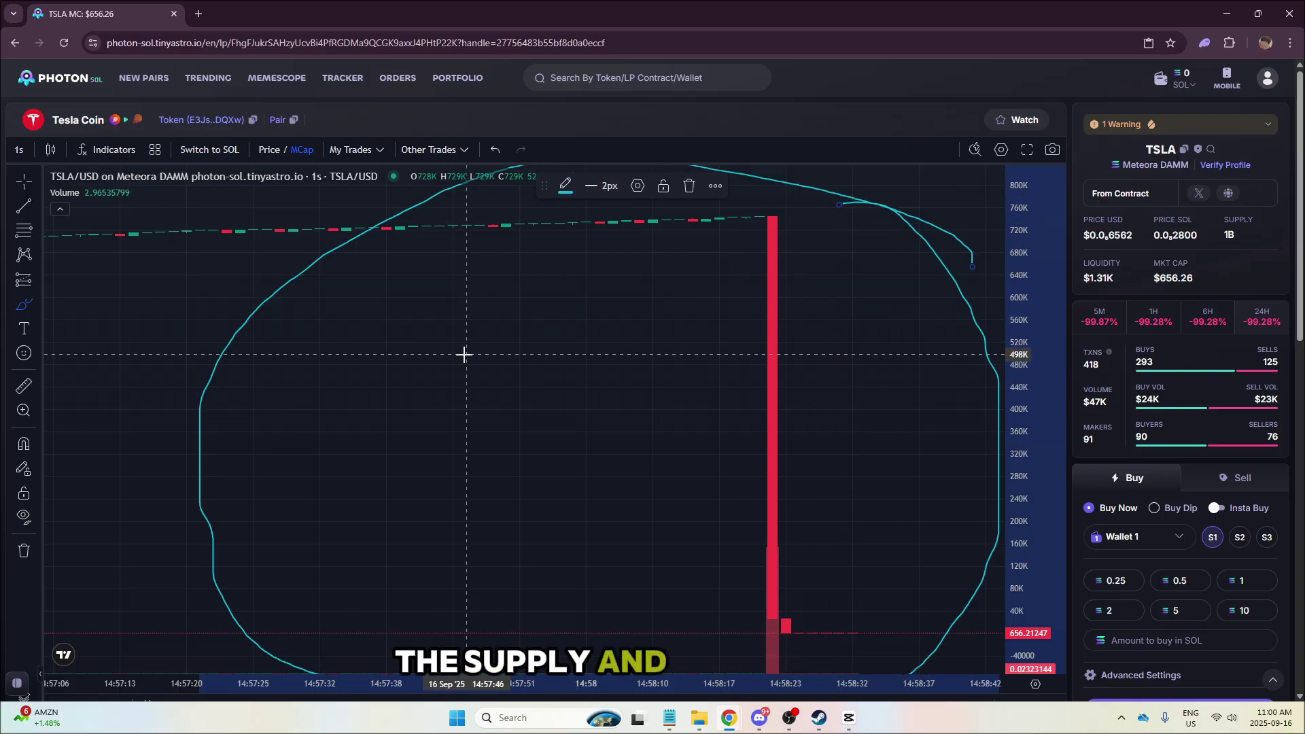
pyautogui.scroll(-6, 465, 352)
pyautogui.scroll(3, 848, 418)
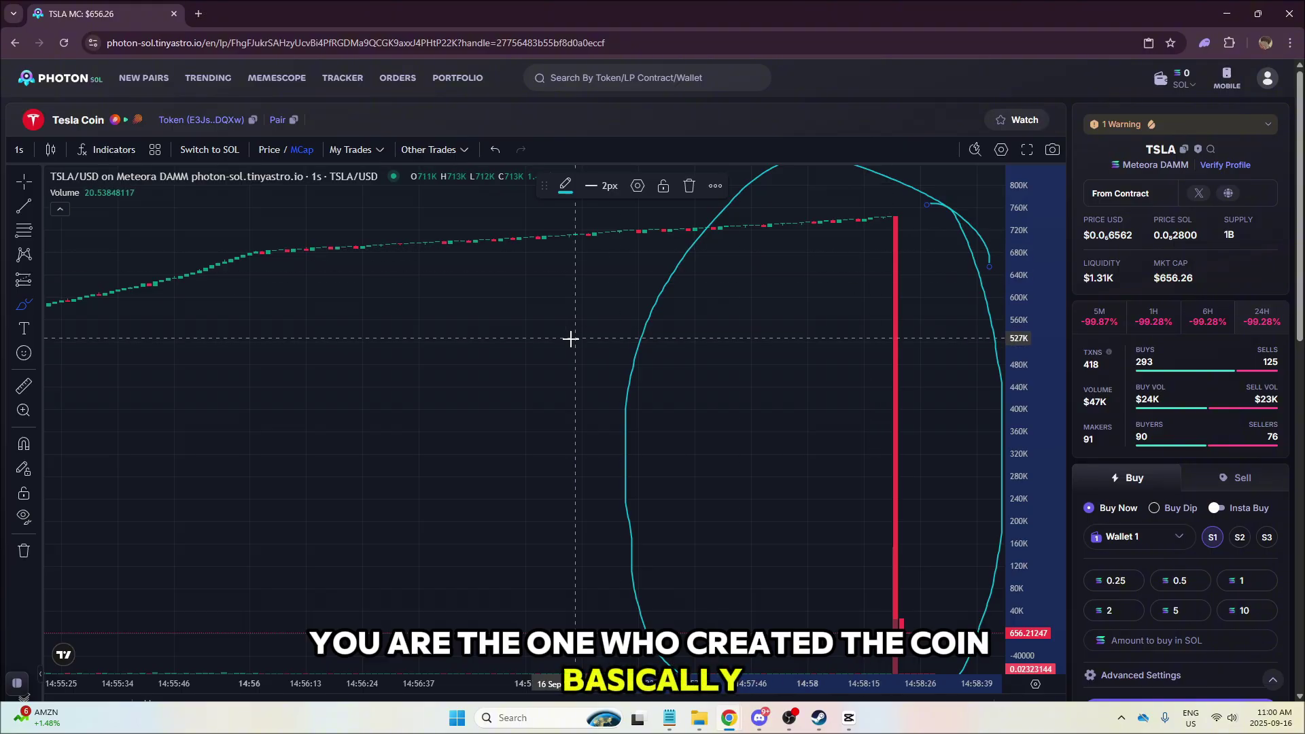
# - Handwrite "0$" with the brush in the empty chart area before the first candles
pyautogui.scroll(-3, 140, 388)
pyautogui.moveTo(248, 328)
pyautogui.mouseDown()
pyautogui.moveTo(137, 381)
pyautogui.moveTo(285, 347)
pyautogui.moveTo(224, 316)
pyautogui.mouseUp()
pyautogui.moveTo(307, 317)
pyautogui.mouseDown()
pyautogui.moveTo(346, 320)
pyautogui.moveTo(458, 398)
pyautogui.moveTo(469, 374)
pyautogui.mouseUp()
pyautogui.moveTo(392, 294); pyautogui.dragTo(323, 435)
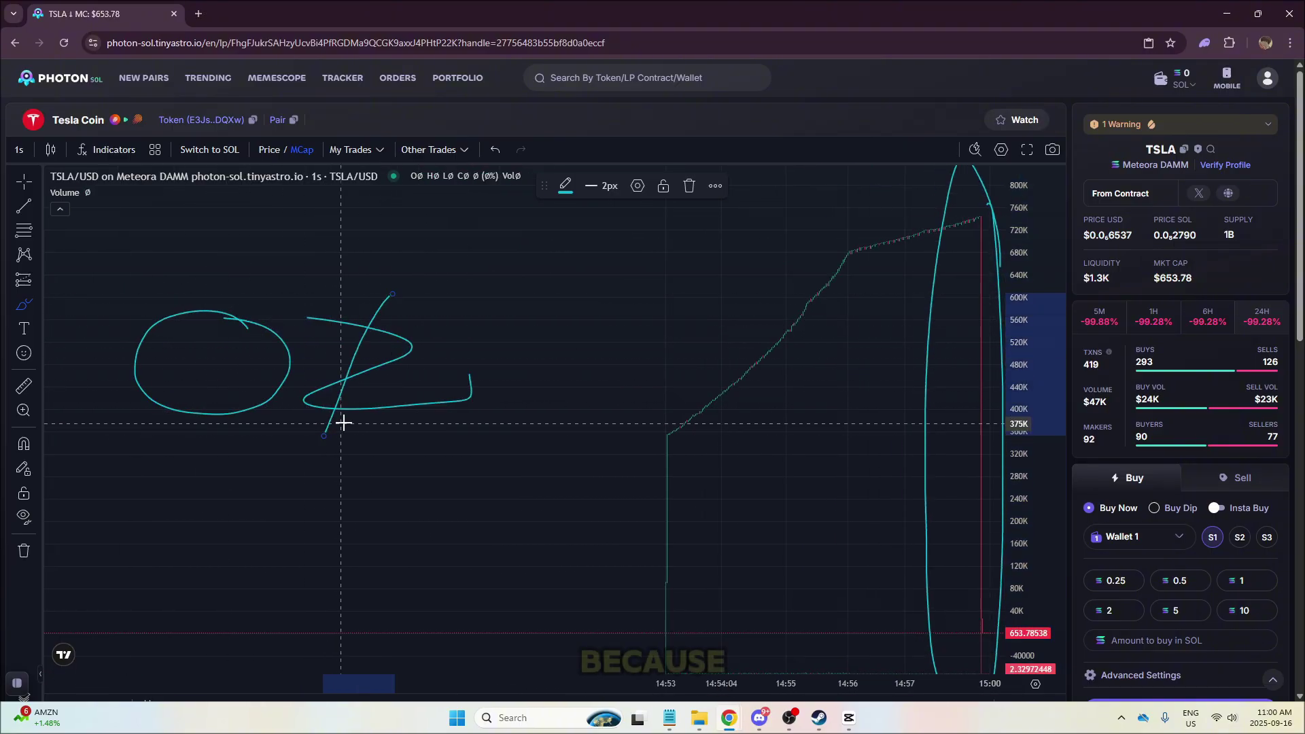
# - Draw freehand brush strokes running down beside the red crash candle inside the loop
pyautogui.scroll(3, 451, 424)
pyautogui.moveTo(421, 598); pyautogui.dragTo(483, 522)
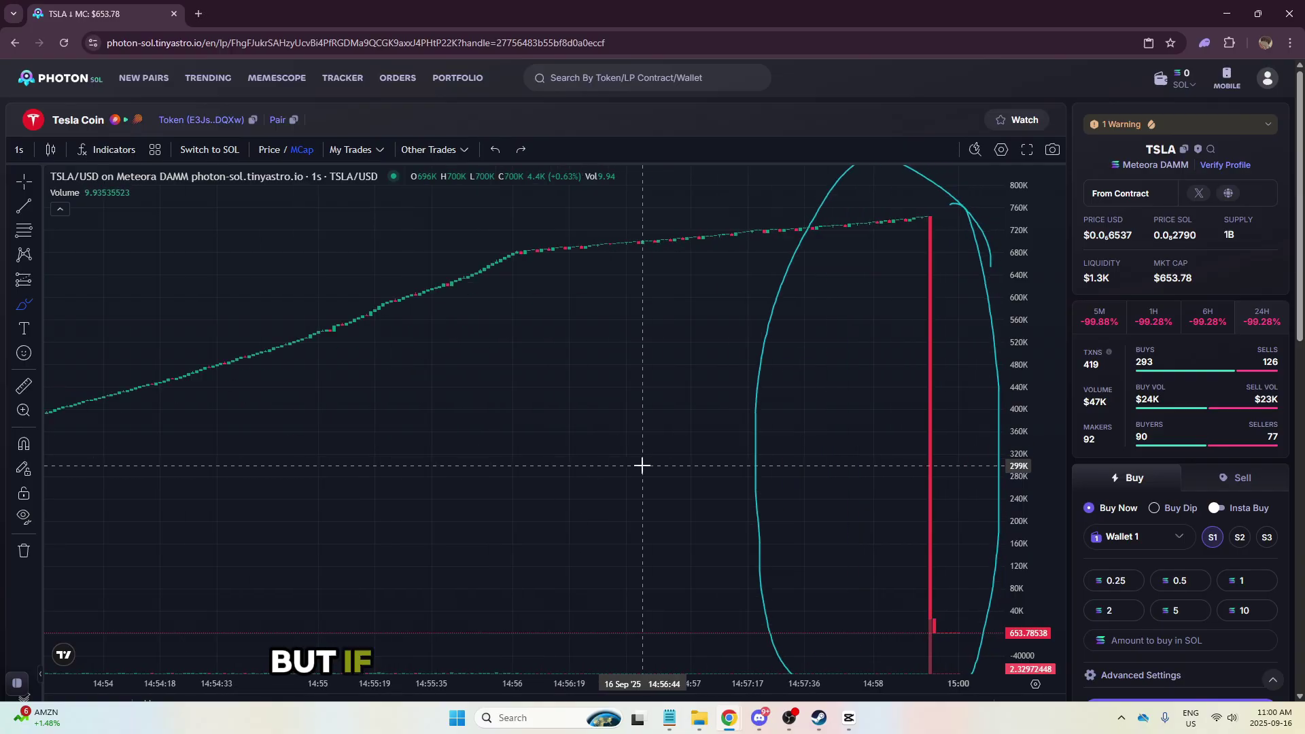
pyautogui.scroll(5, 632, 472)
pyautogui.moveTo(743, 236); pyautogui.dragTo(777, 591)
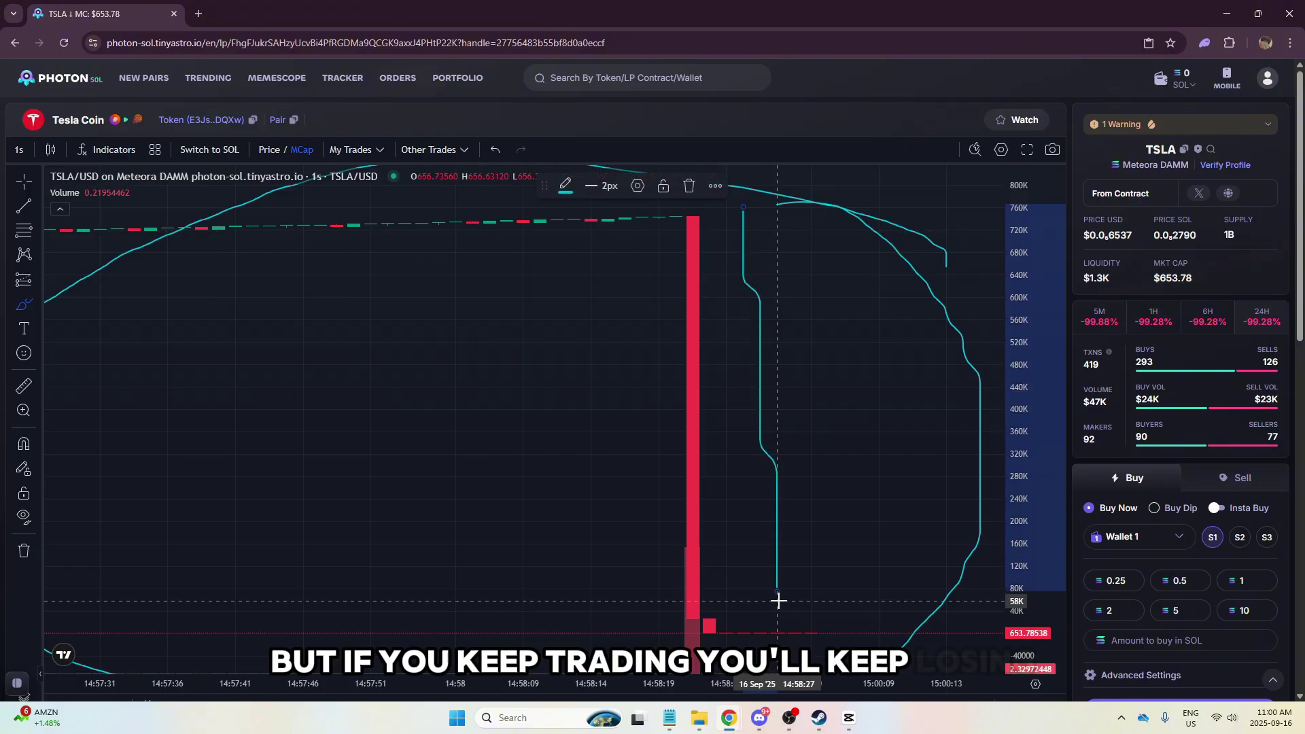
pyautogui.moveTo(726, 506)
pyautogui.mouseDown()
pyautogui.moveTo(782, 673)
pyautogui.moveTo(705, 527)
pyautogui.mouseUp()
pyautogui.scroll(-10, 344, 524)
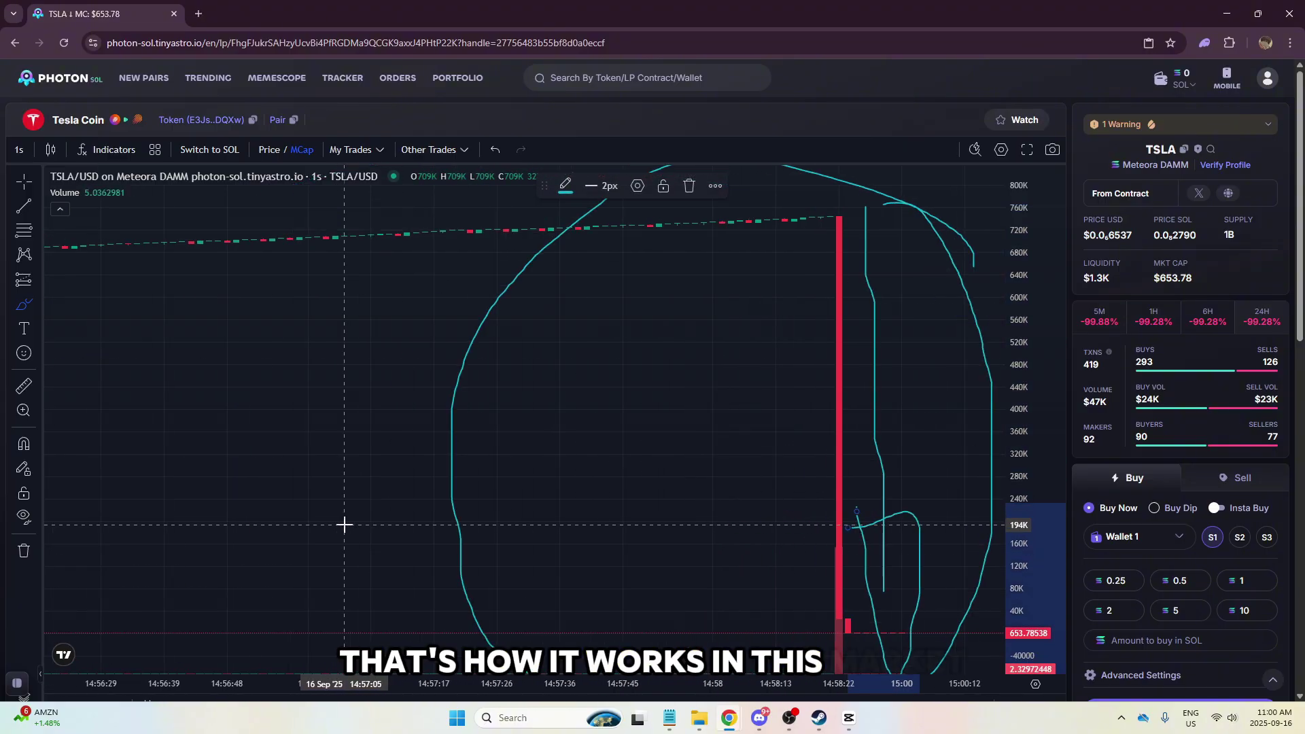
# - Handwrite "240$" with the brush in the empty chart area before the "0$" drawing
pyautogui.scroll(8, 341, 481)
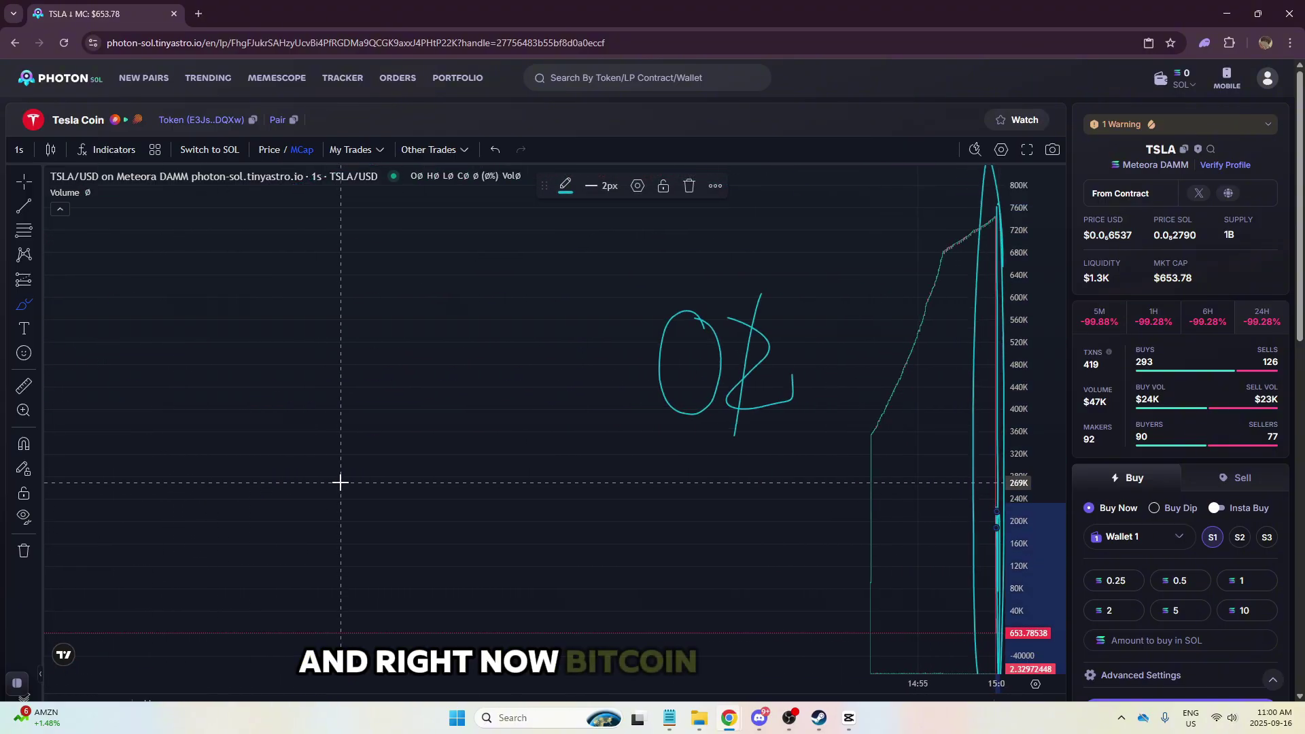
pyautogui.scroll(-6, 367, 521)
pyautogui.scroll(-3, 367, 520)
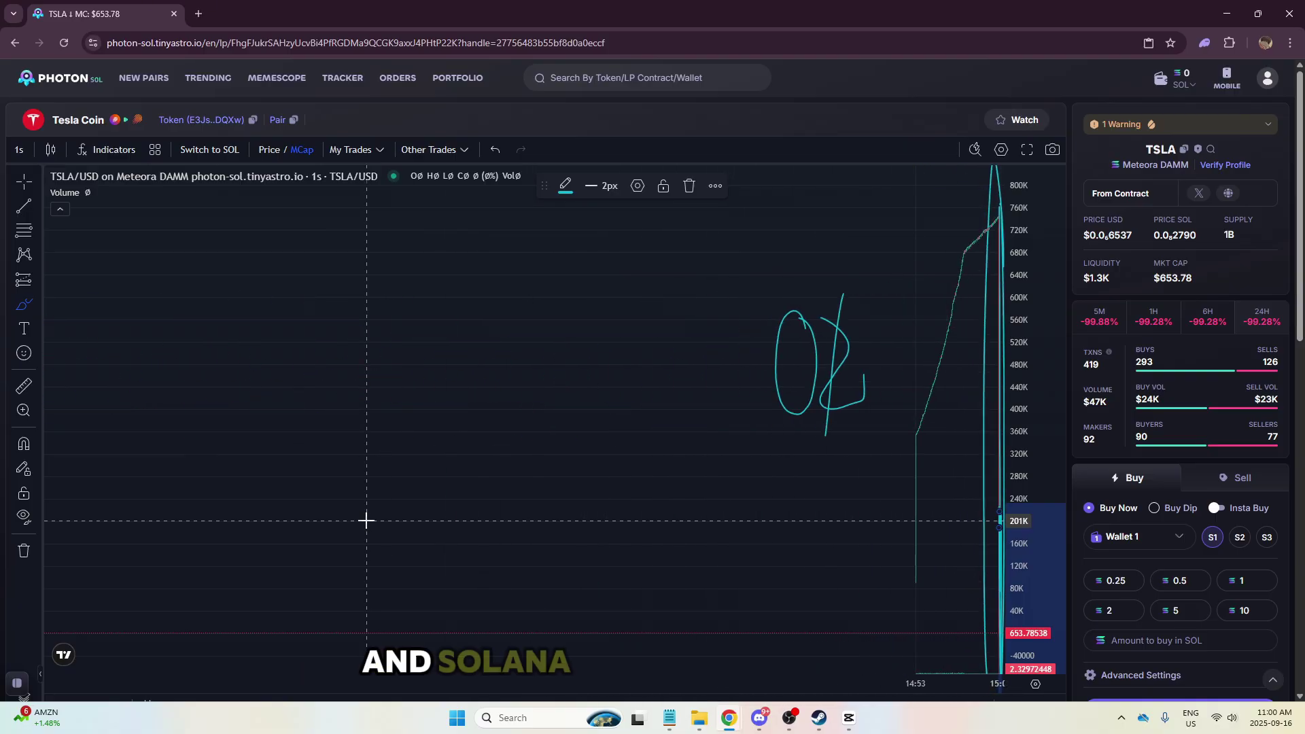
pyautogui.moveTo(204, 253); pyautogui.dragTo(390, 332)
pyautogui.moveTo(456, 222); pyautogui.dragTo(503, 311)
pyautogui.moveTo(494, 257); pyautogui.dragTo(457, 370)
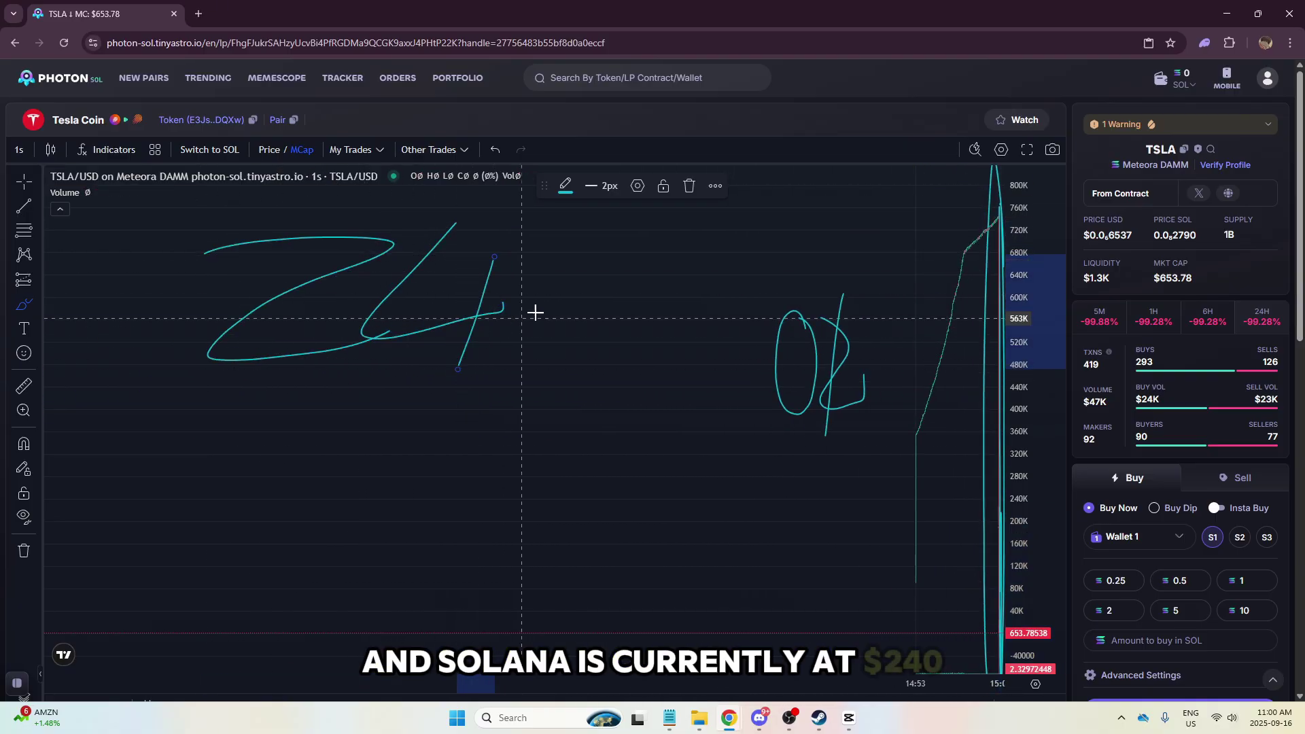
pyautogui.moveTo(581, 286); pyautogui.dragTo(532, 264)
pyautogui.moveTo(622, 257)
pyautogui.mouseDown()
pyautogui.moveTo(589, 431)
pyautogui.moveTo(713, 377)
pyautogui.mouseUp()
pyautogui.moveTo(707, 279); pyautogui.dragTo(611, 484)
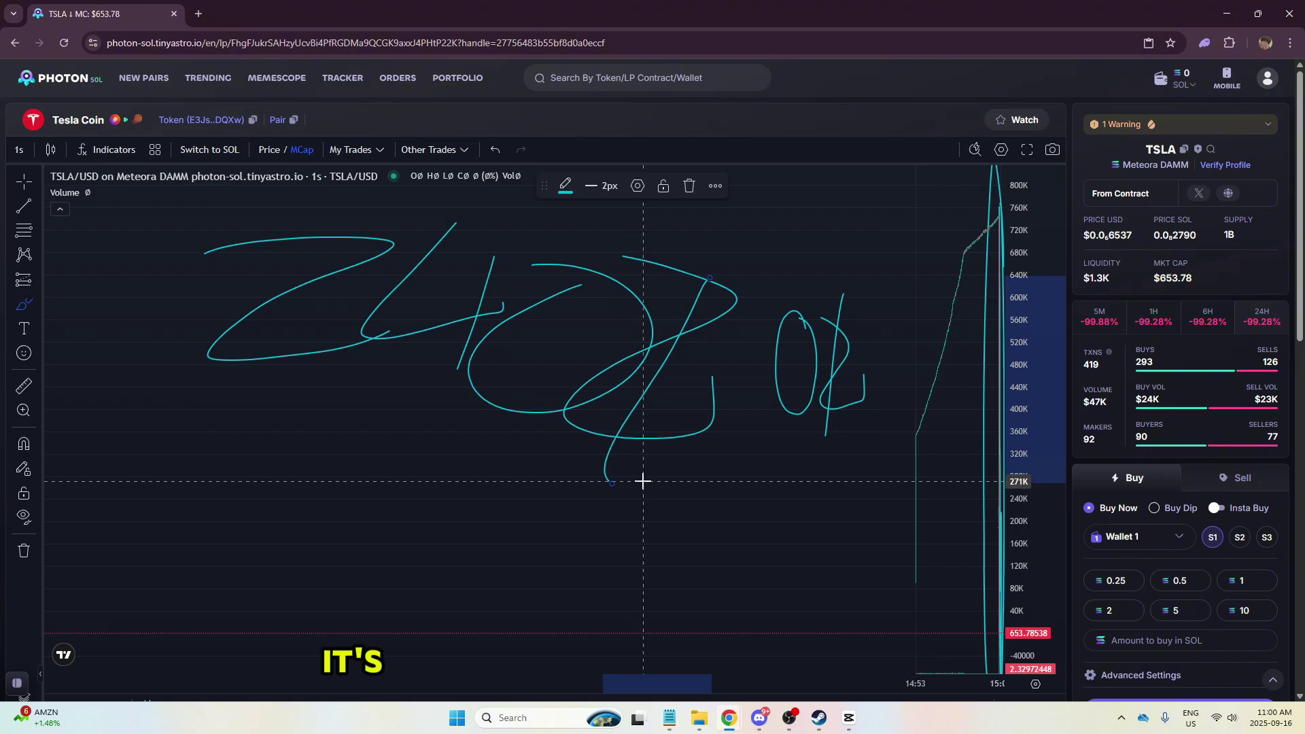
pyautogui.scroll(10, 734, 510)
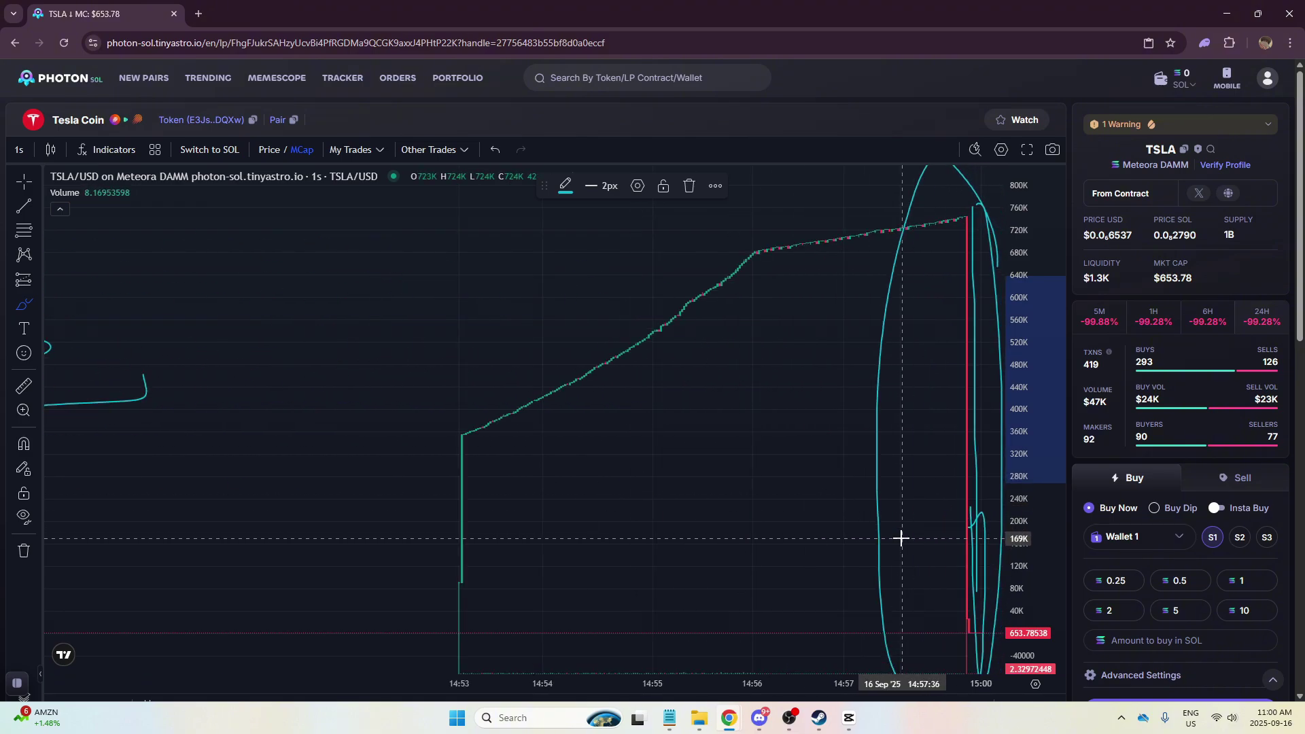
pyautogui.scroll(3, 905, 532)
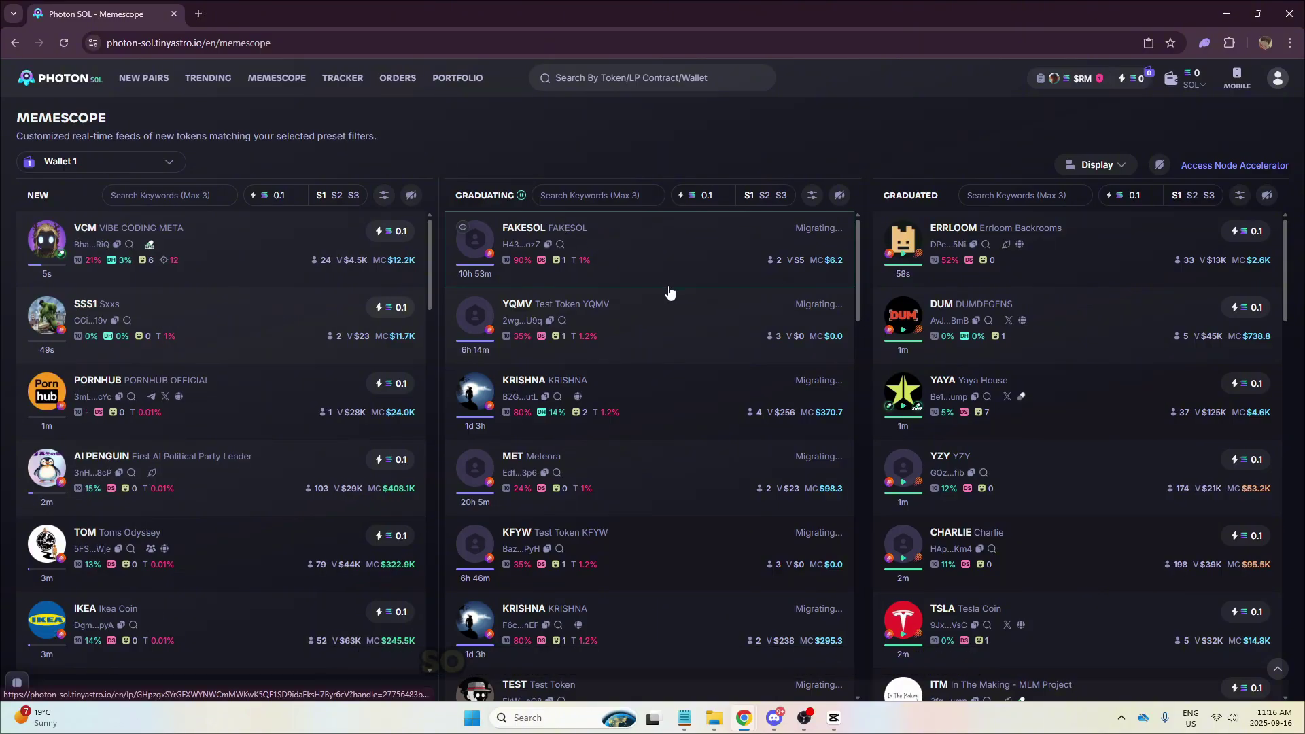
# - Browse the Graduating tokens on Memescope and the featured coins on the Pump.fun board
pyautogui.scroll(-2, 670, 291)
pyautogui.scroll(-1, 670, 291)
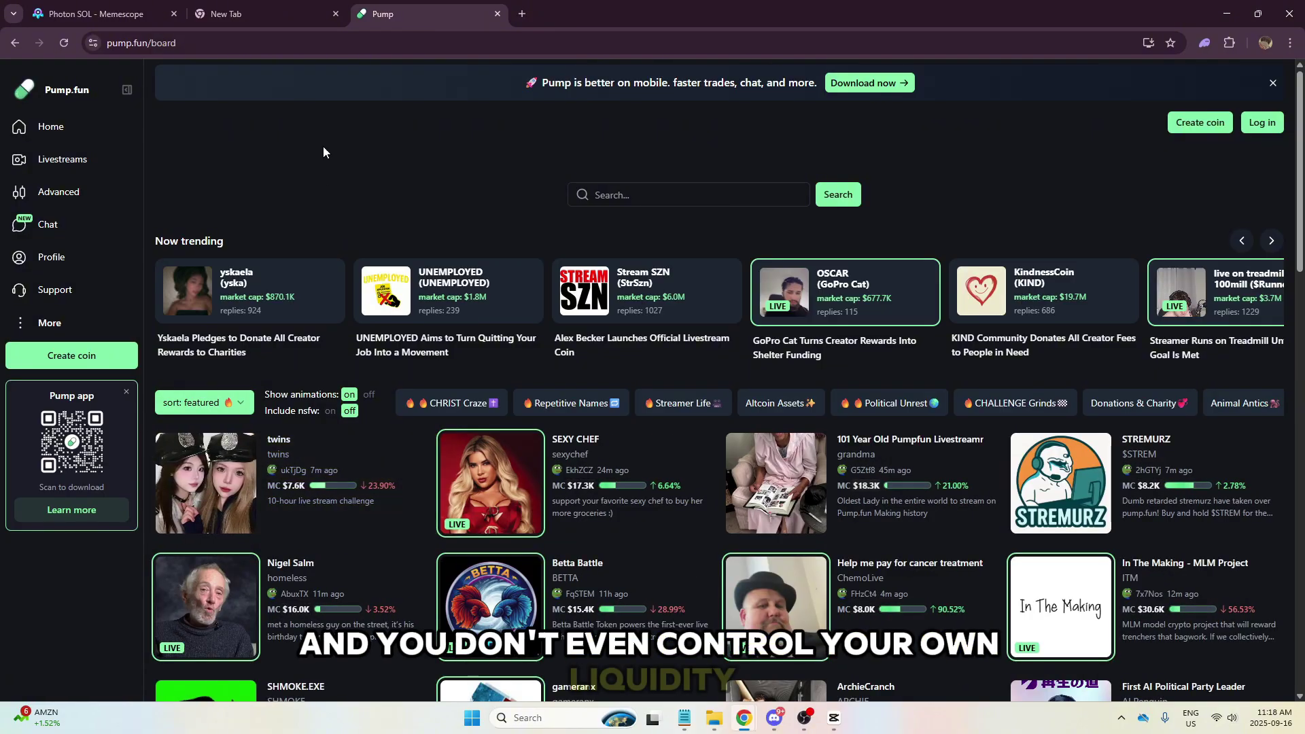
pyautogui.scroll(-2, 424, 204)
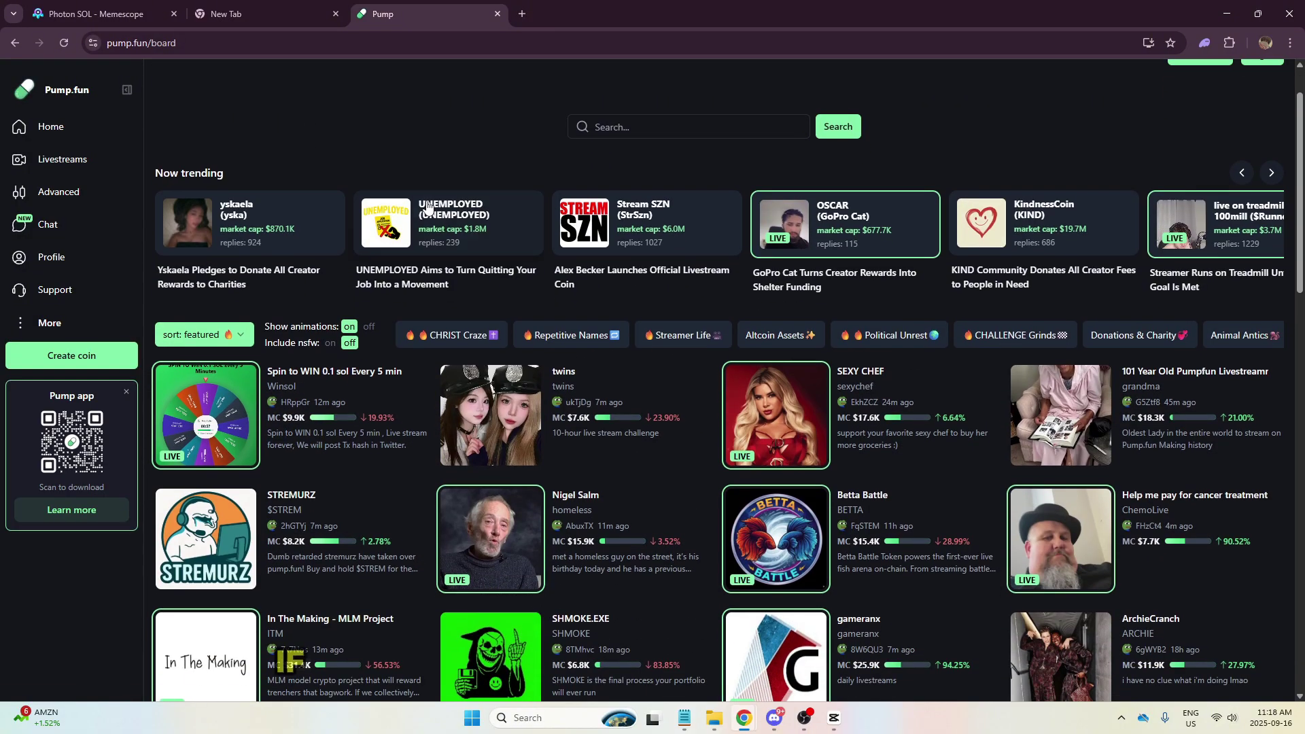
pyautogui.scroll(-2, 420, 213)
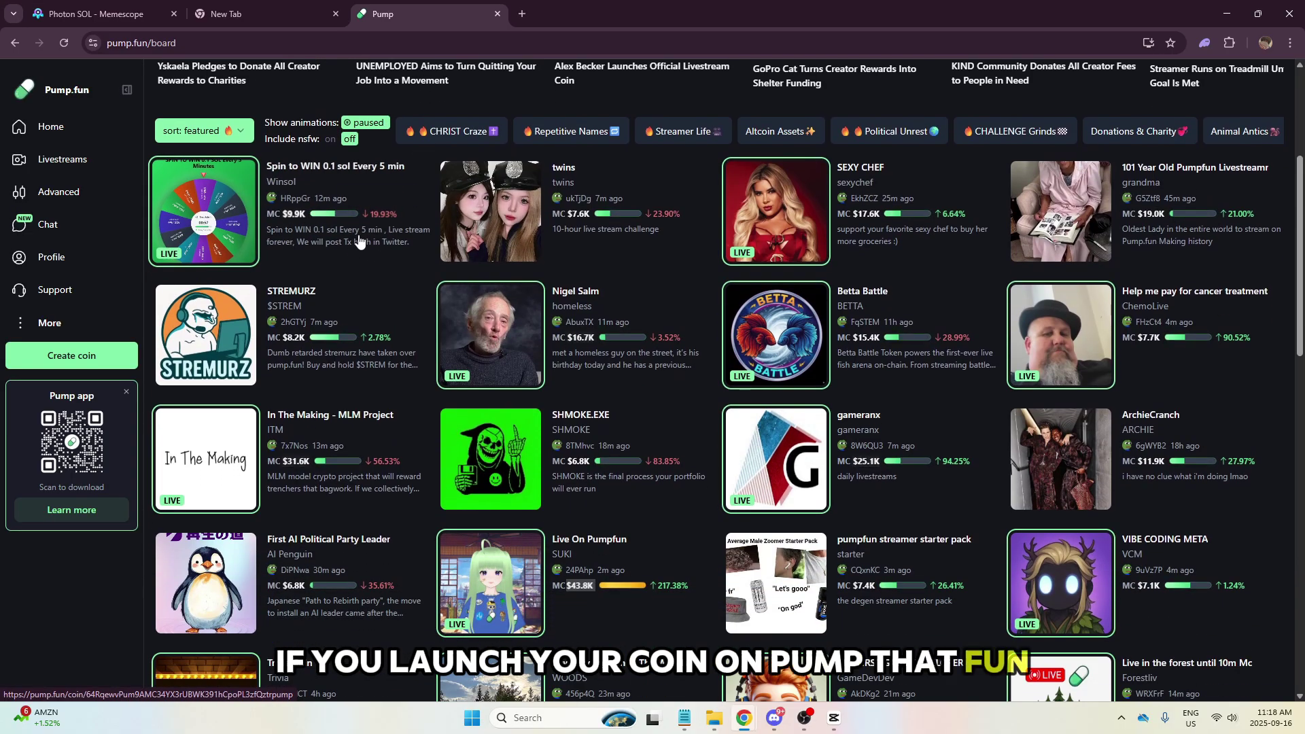
# - Inspect the bonding curve progress of the "Spin to WIN 0.1 sol Every 5 min" coin and return to the board
pyautogui.click(358, 244)
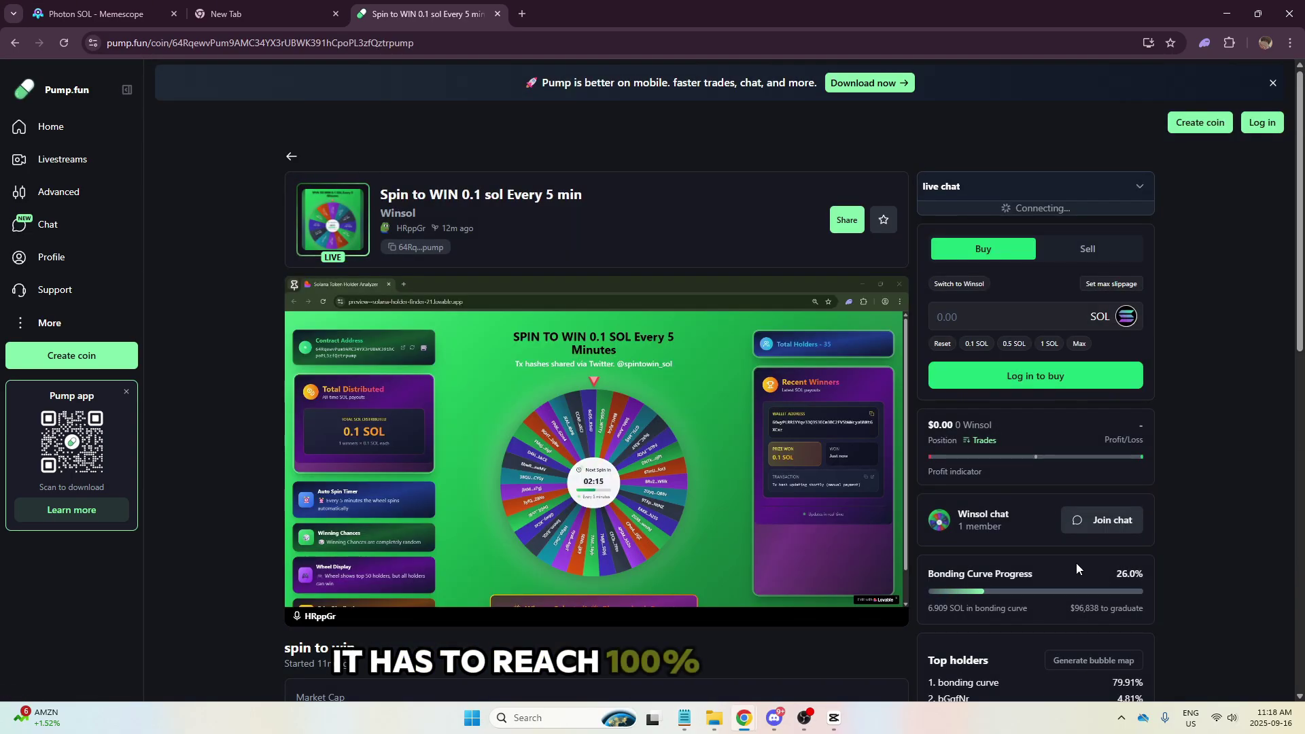
pyautogui.moveTo(1064, 576); pyautogui.dragTo(920, 572)
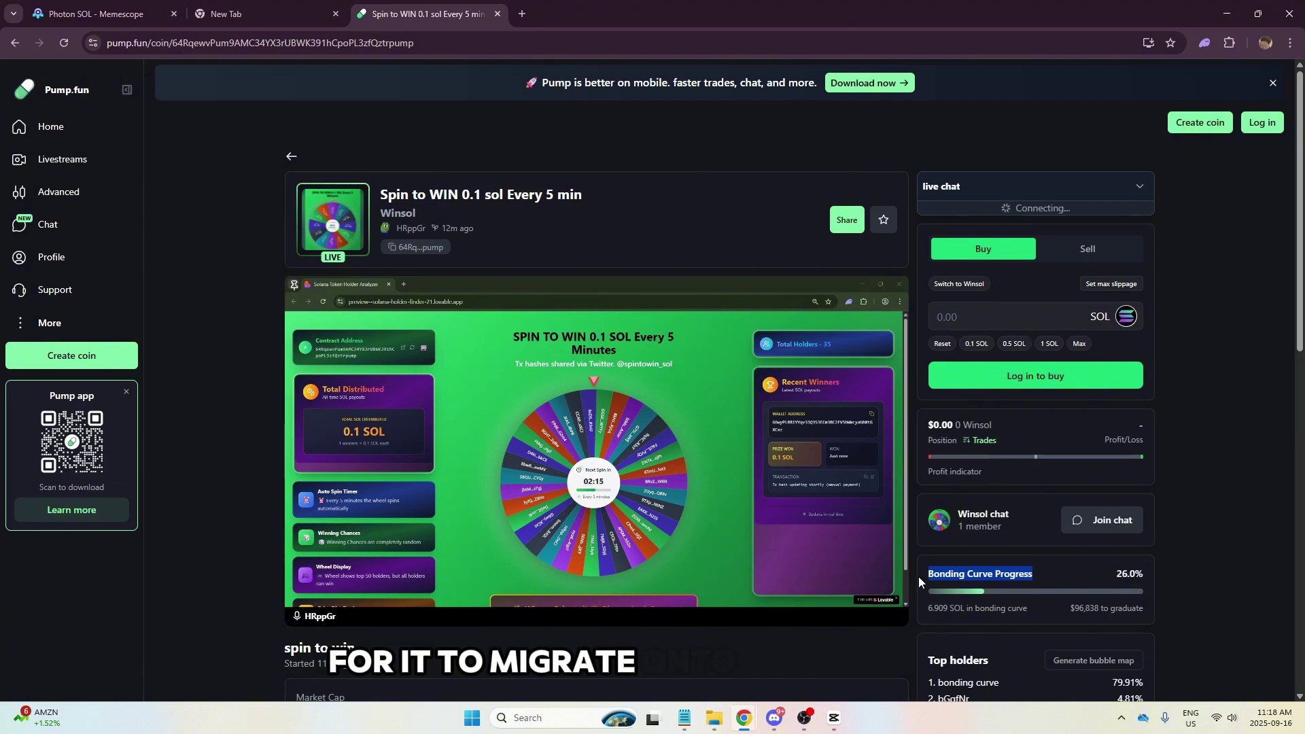
pyautogui.click(1205, 578)
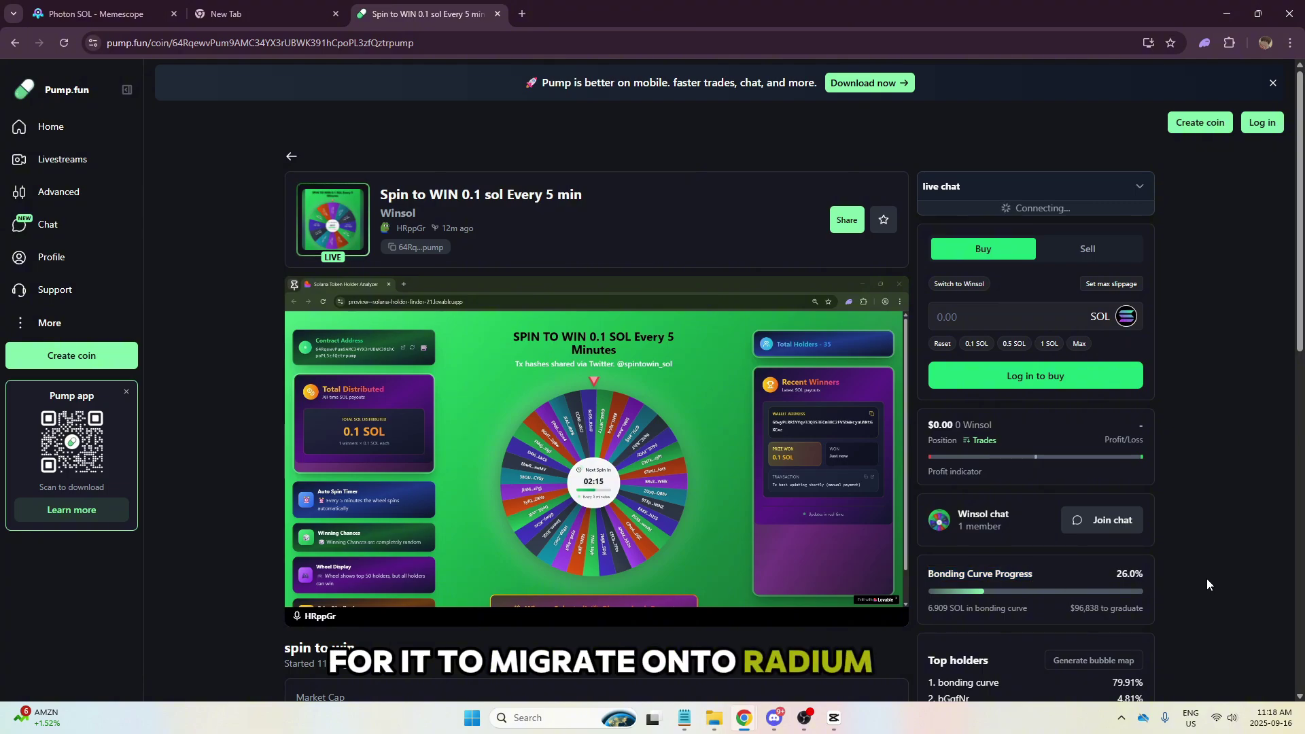
pyautogui.click(290, 158)
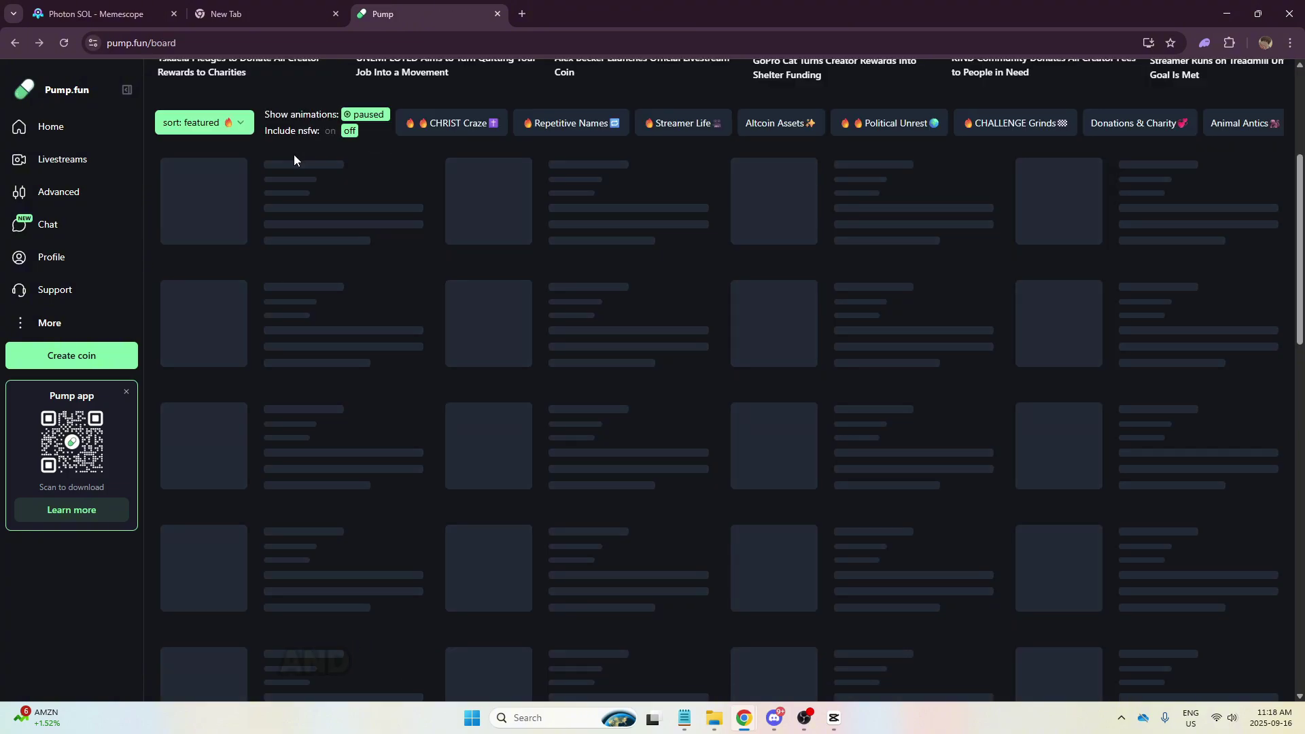
pyautogui.scroll(-2, 435, 386)
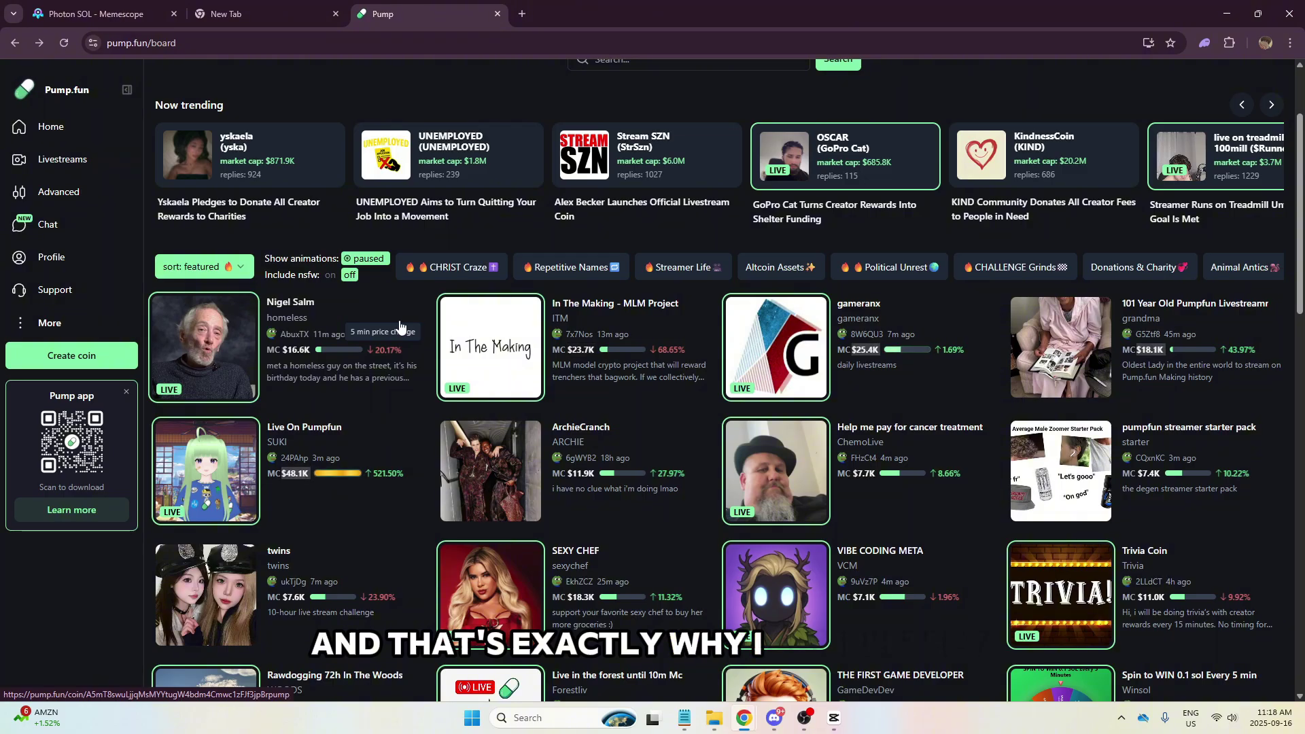
# - Open createtokens.io in the empty browser tab
pyautogui.click(268, 10)
pyautogui.click(215, 43)
pyautogui.write('createtokens.io')
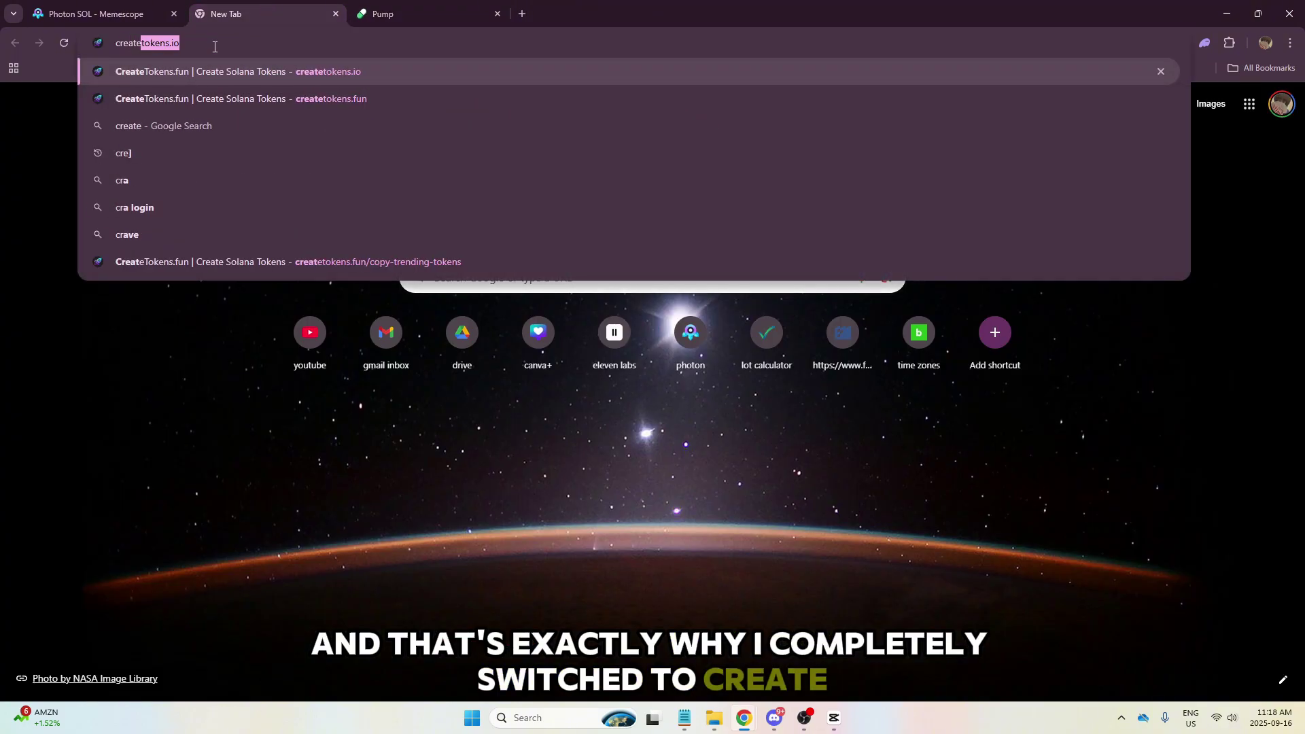
pyautogui.press('Return')
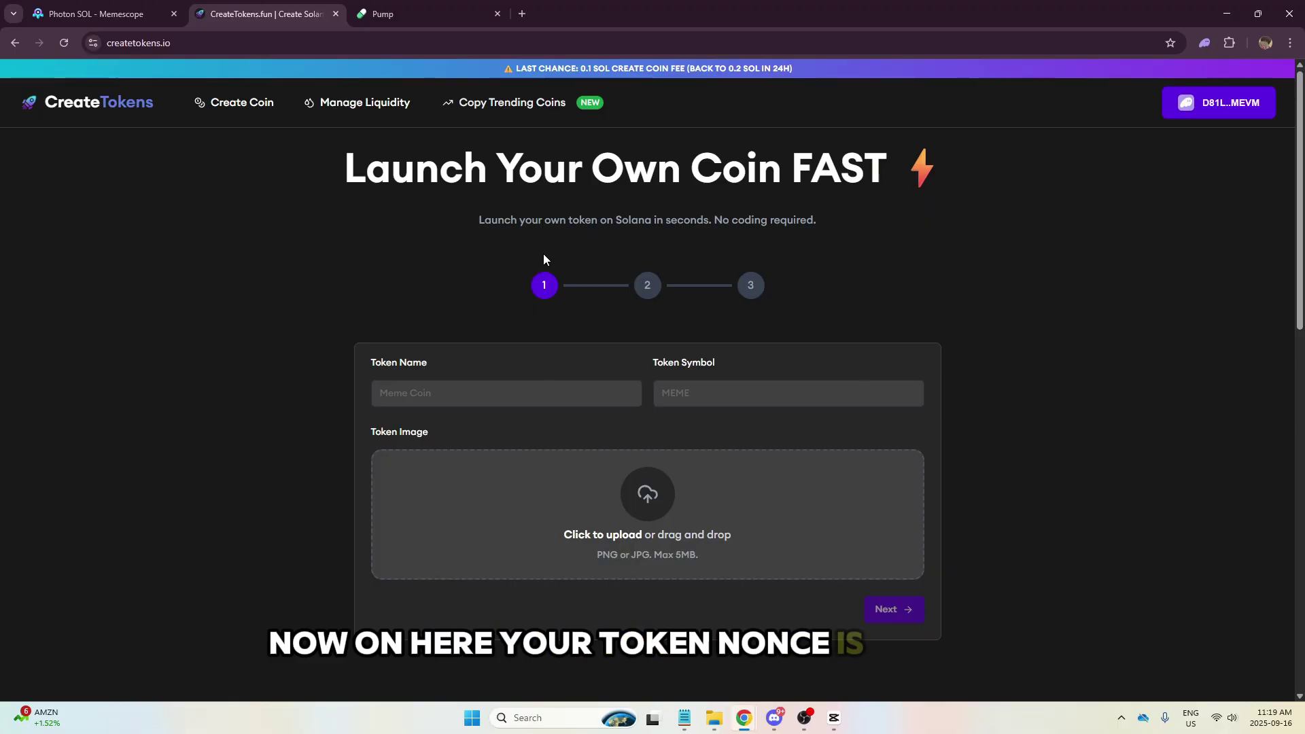
# - Review the Memescope token feed on Photon and return to the CreateTokens page
pyautogui.click(96, 7)
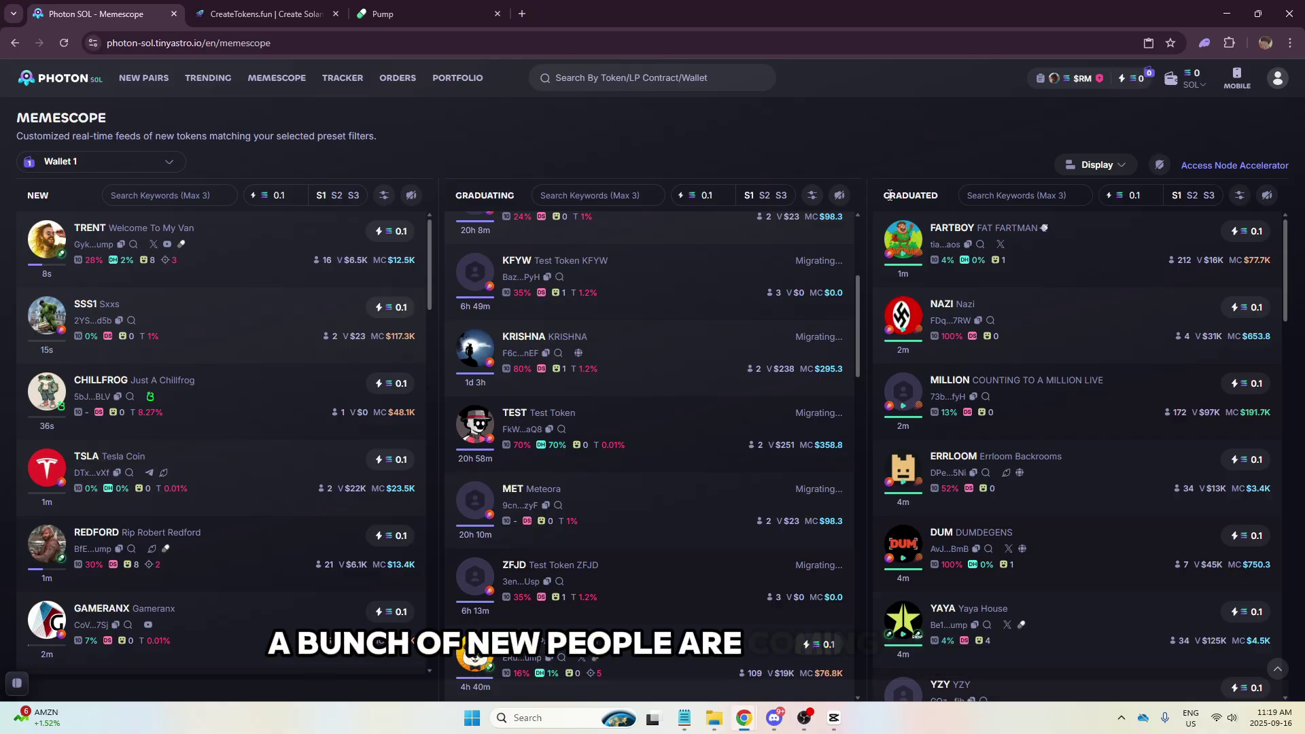
pyautogui.click(261, 14)
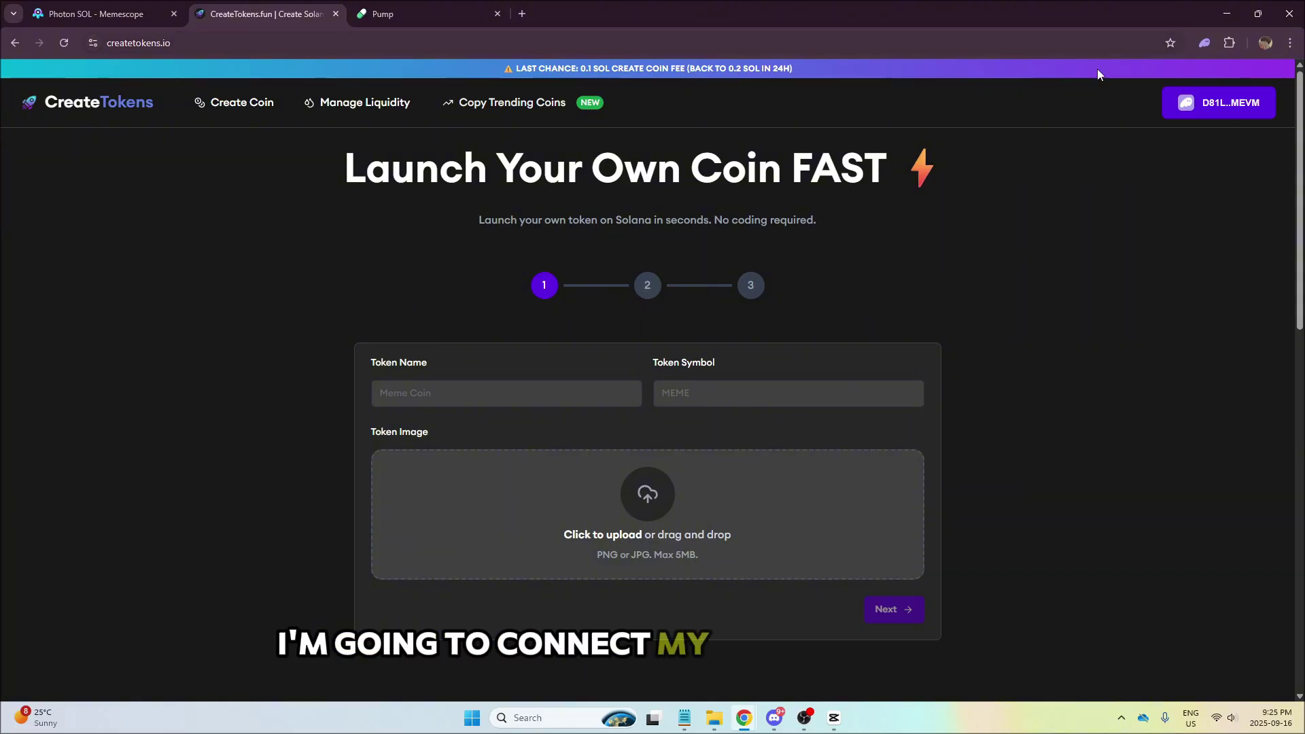
# - Check the connected wallet's options on CreateTokens and open the Copy Trending Coins page
pyautogui.click(1218, 108)
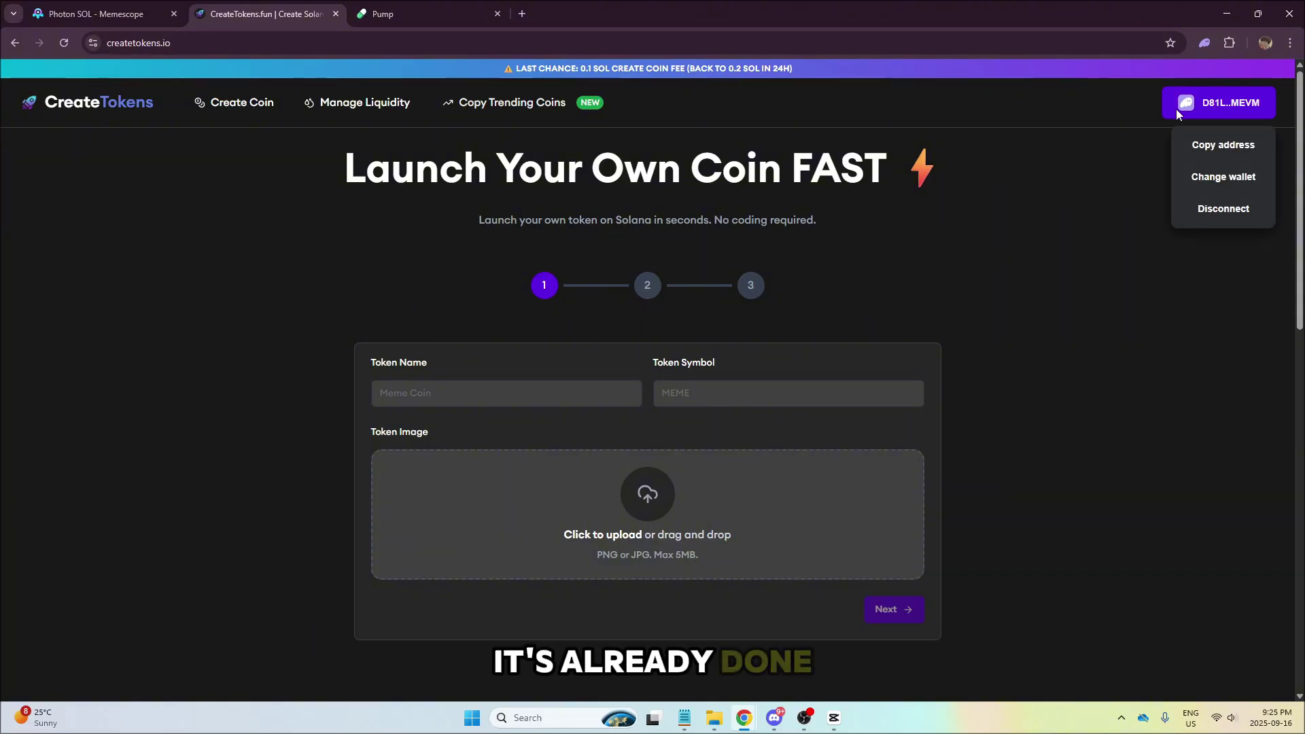
pyautogui.click(1213, 106)
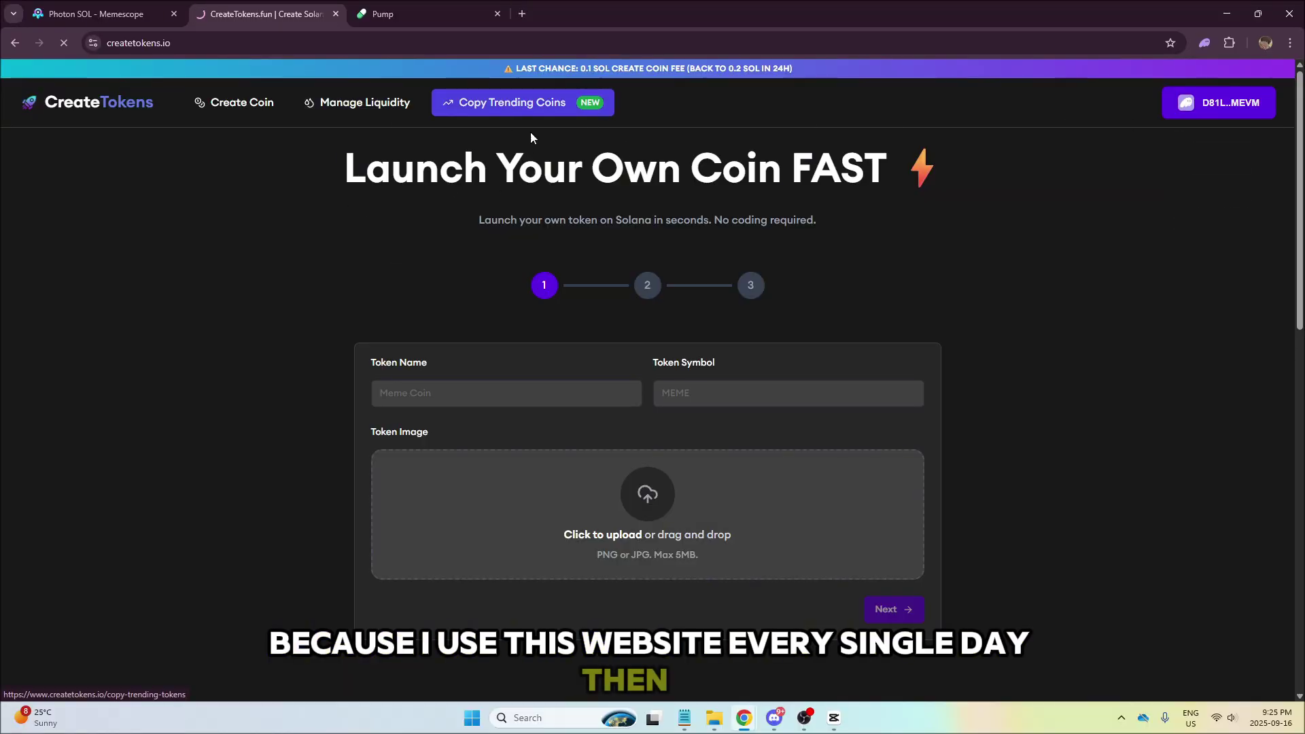
pyautogui.click(520, 106)
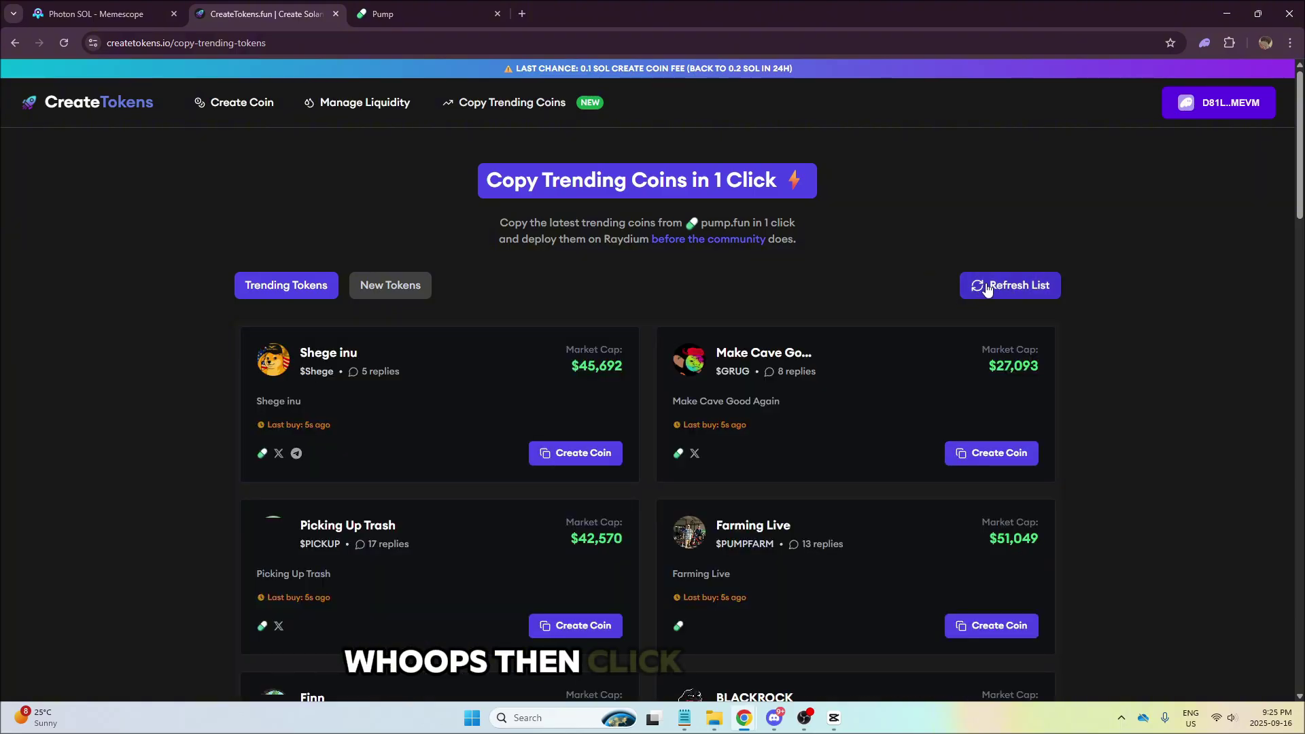
# - Refresh the trending tokens list and browse it, examining the Finn coin's last buy time and market cap
pyautogui.click(1006, 283)
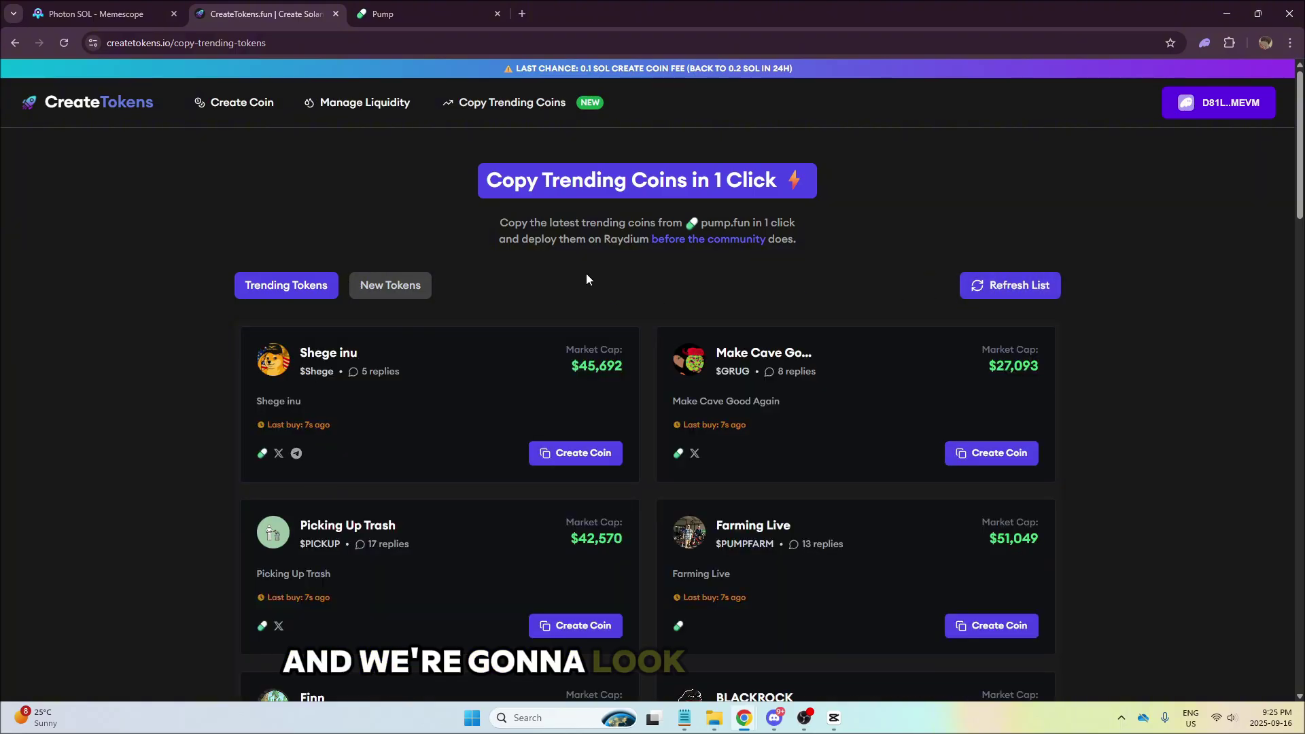
pyautogui.scroll(-5, 590, 278)
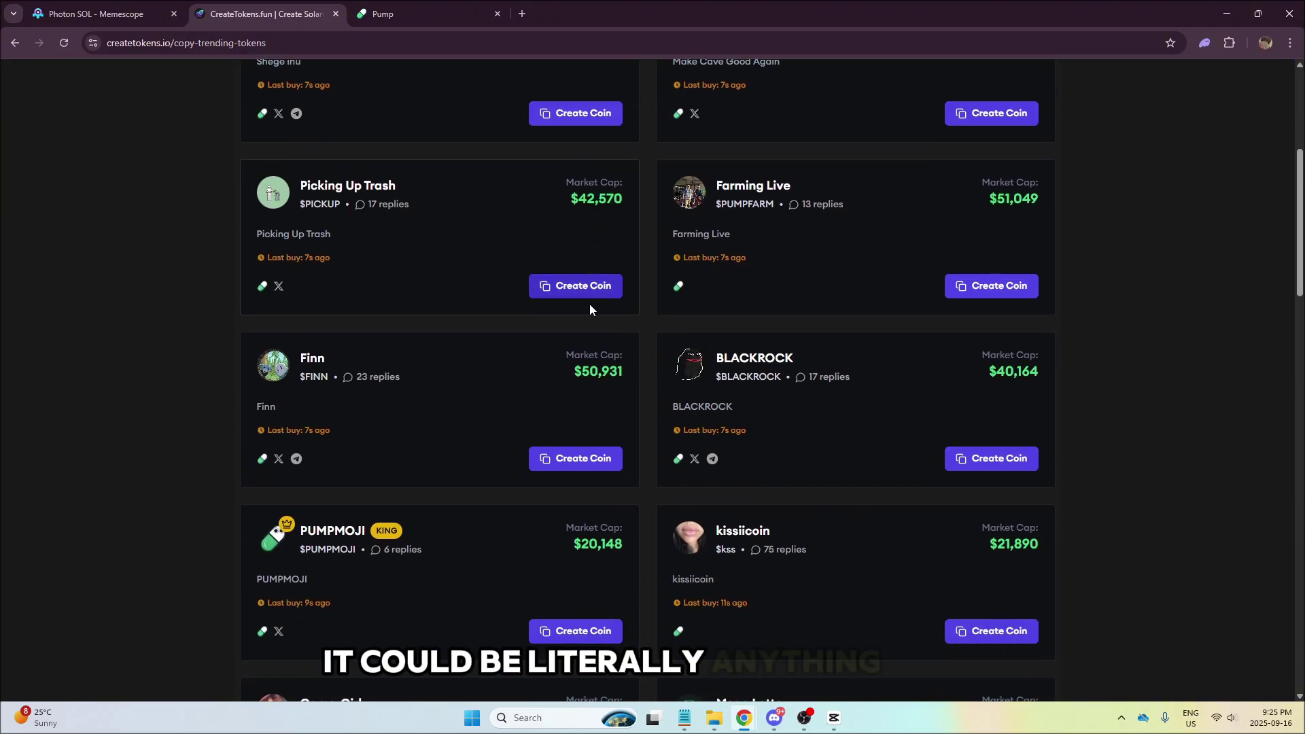
pyautogui.scroll(5, 591, 299)
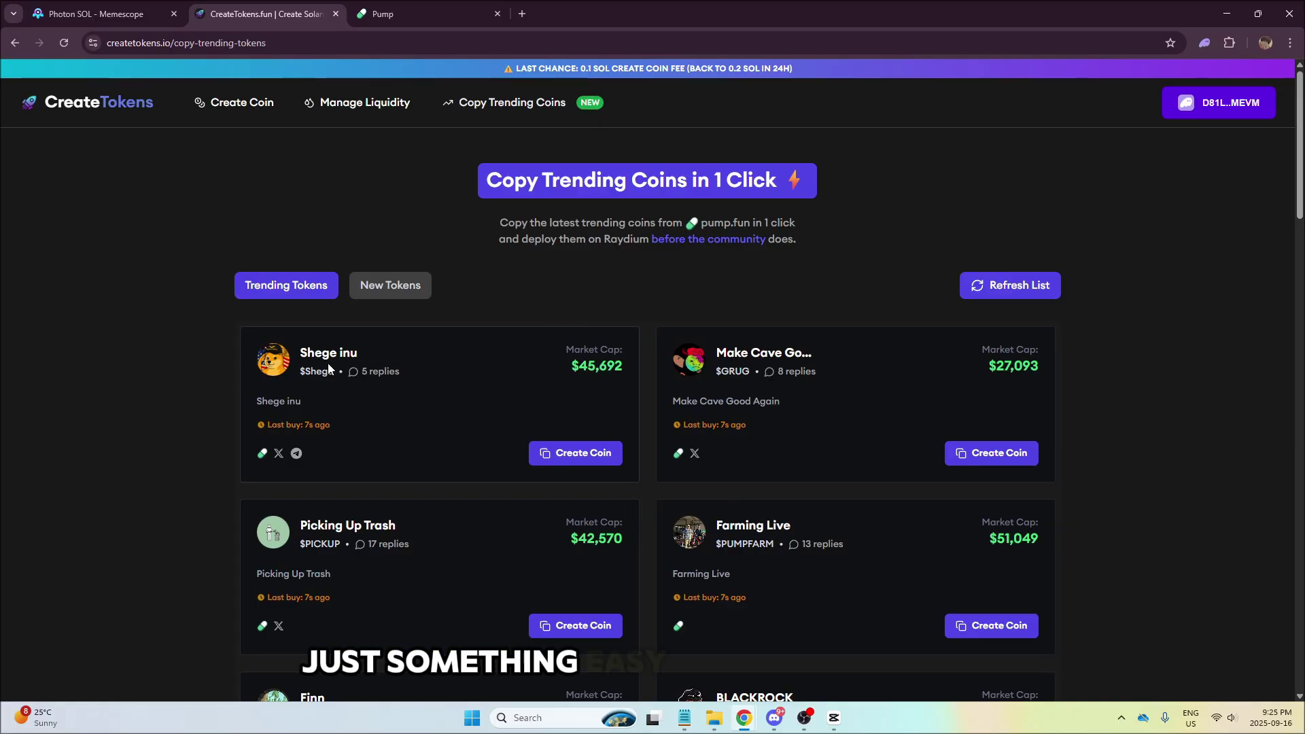
pyautogui.scroll(-5, 479, 347)
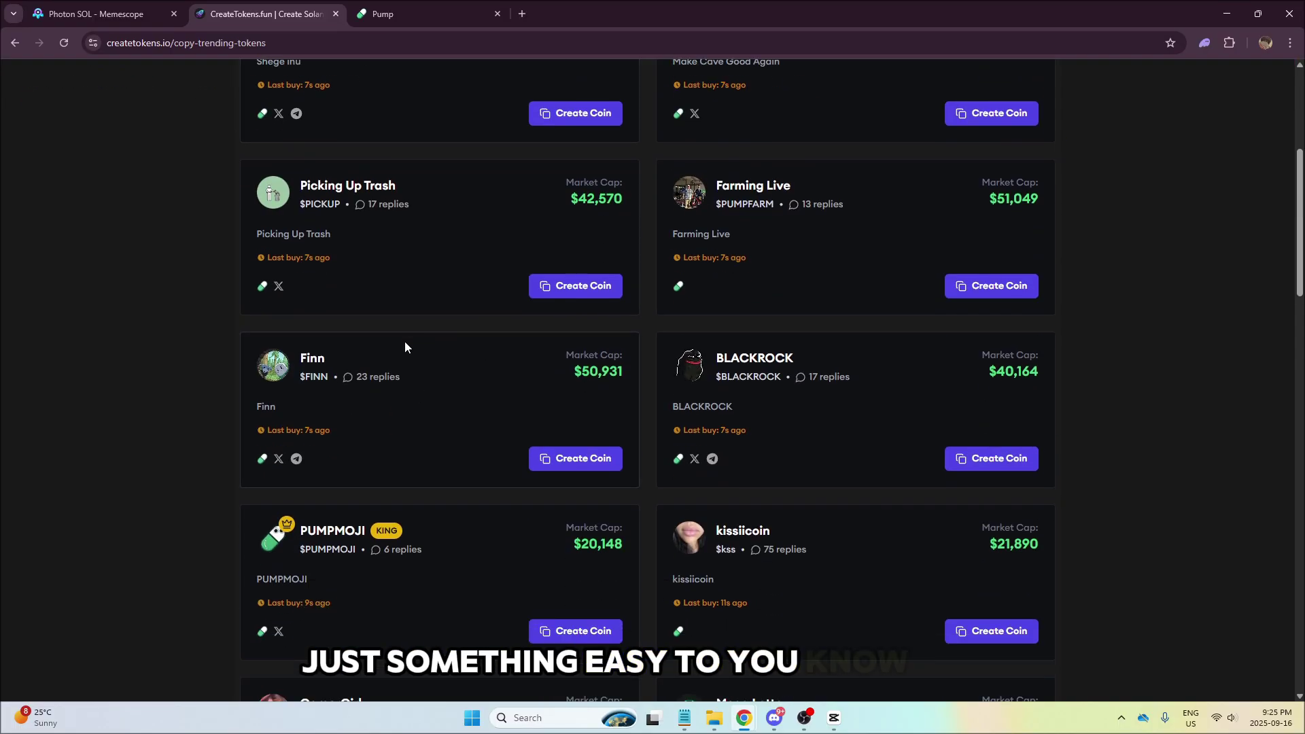
pyautogui.scroll(-1, 301, 326)
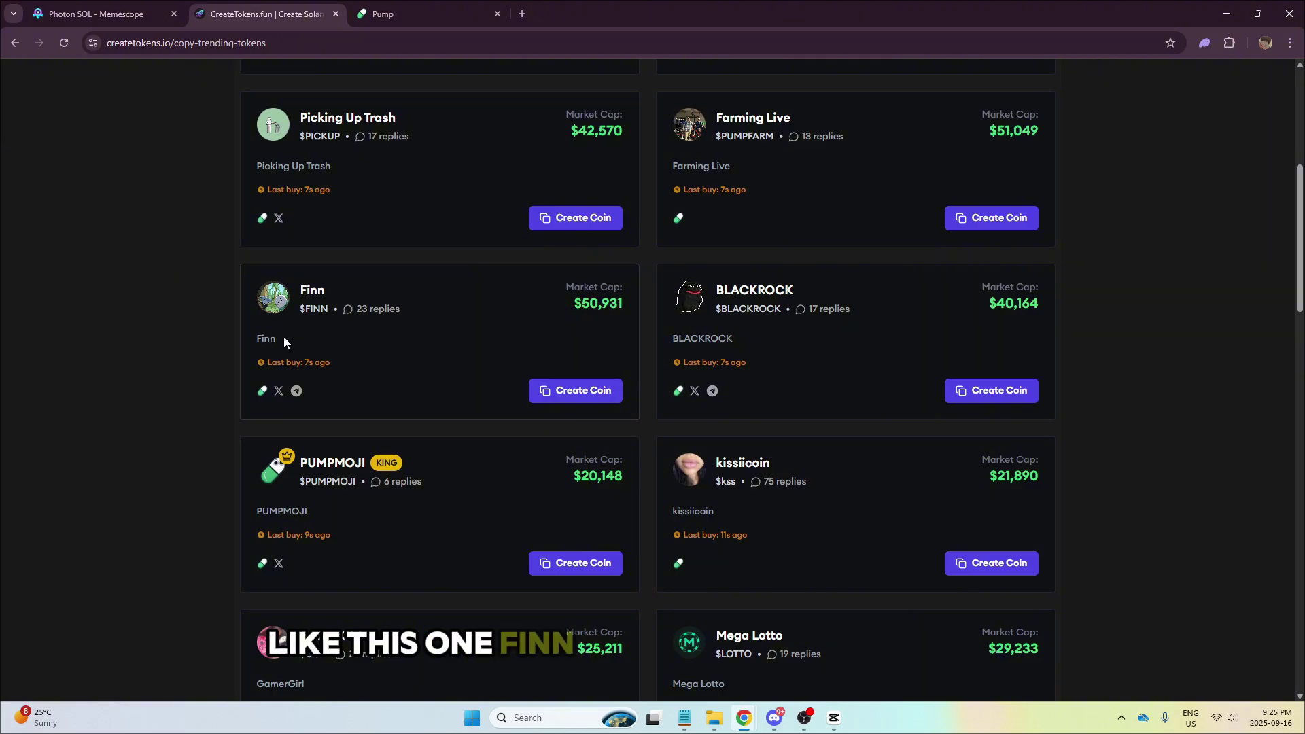
pyautogui.moveTo(309, 363); pyautogui.dragTo(267, 363)
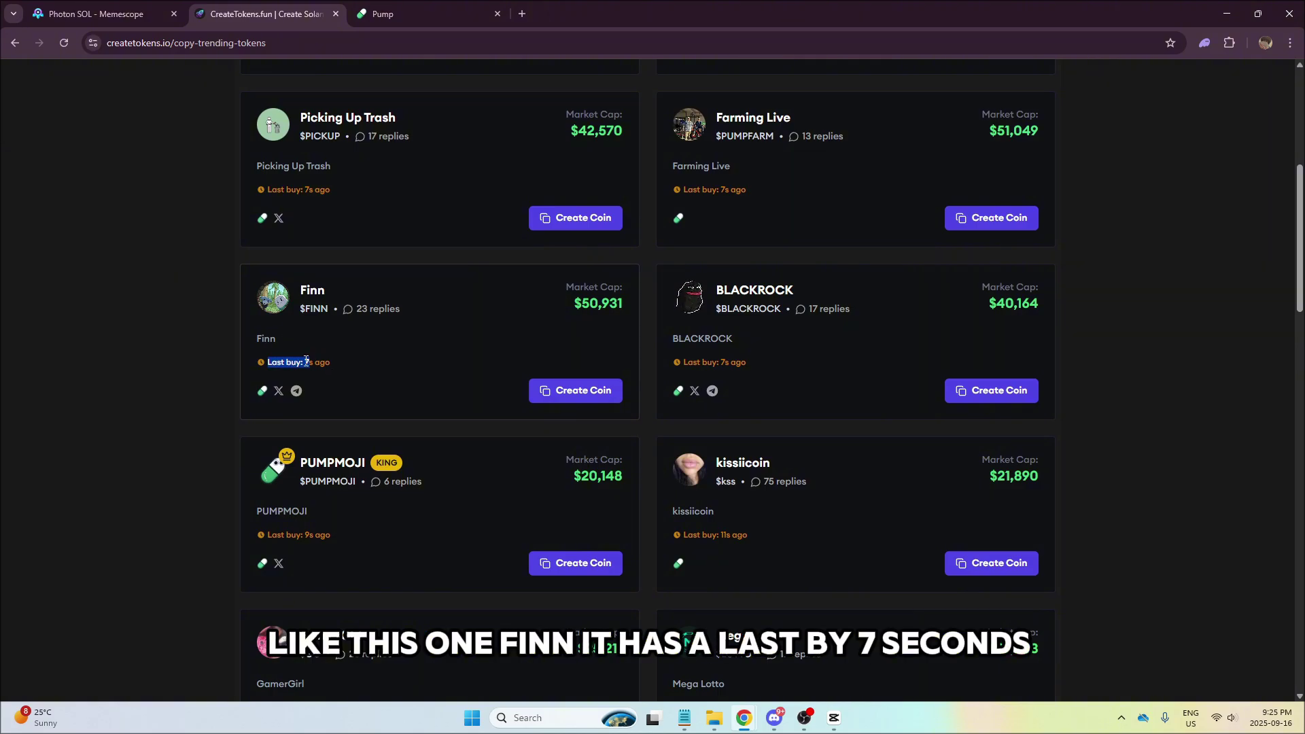
pyautogui.click(378, 358)
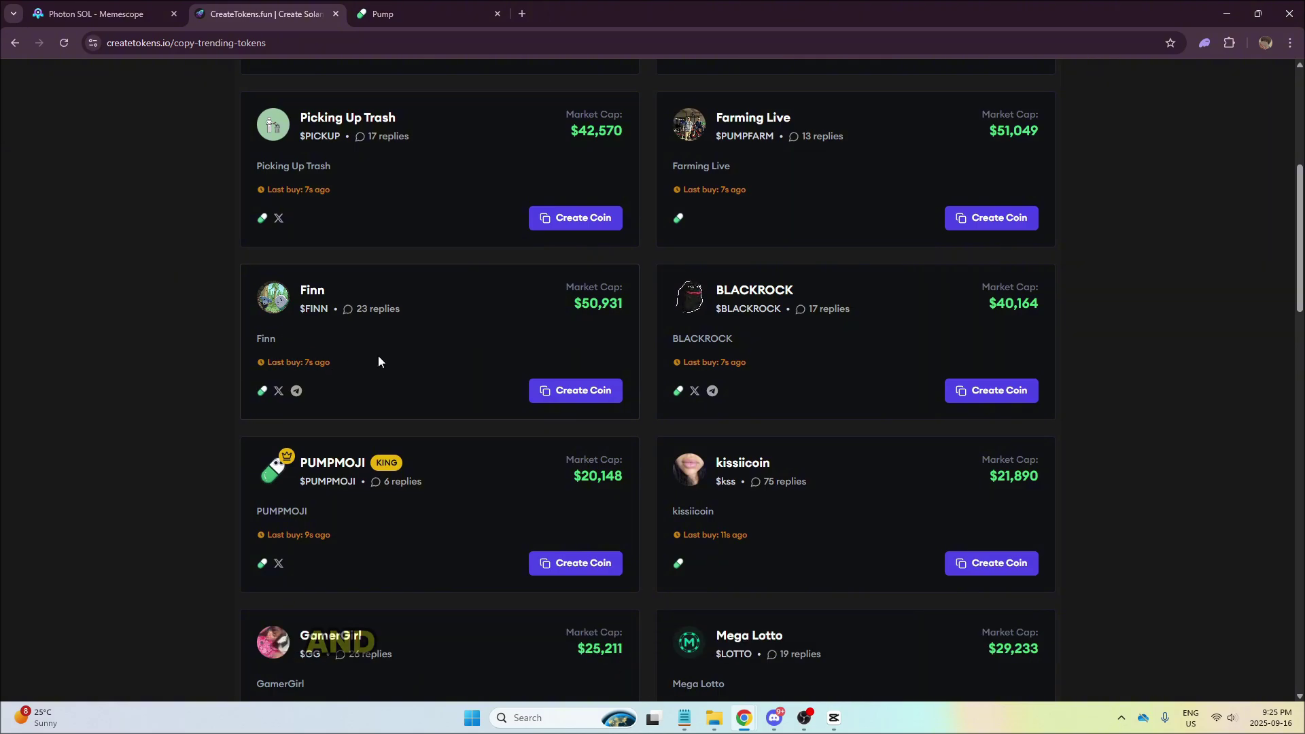
pyautogui.click(635, 303)
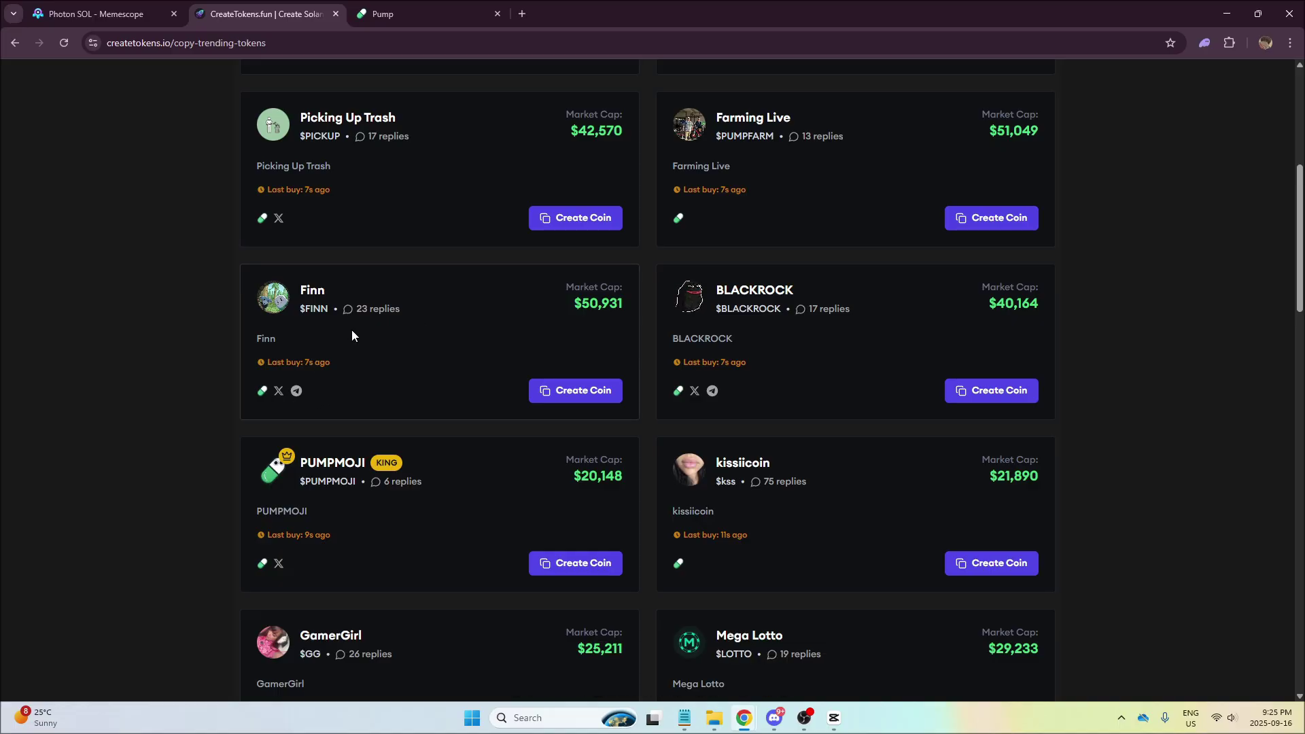
# - Create a copy of the Finn coin, proceeding past the wallet's blocked-request warning and confirming the request as understood
pyautogui.click(607, 393)
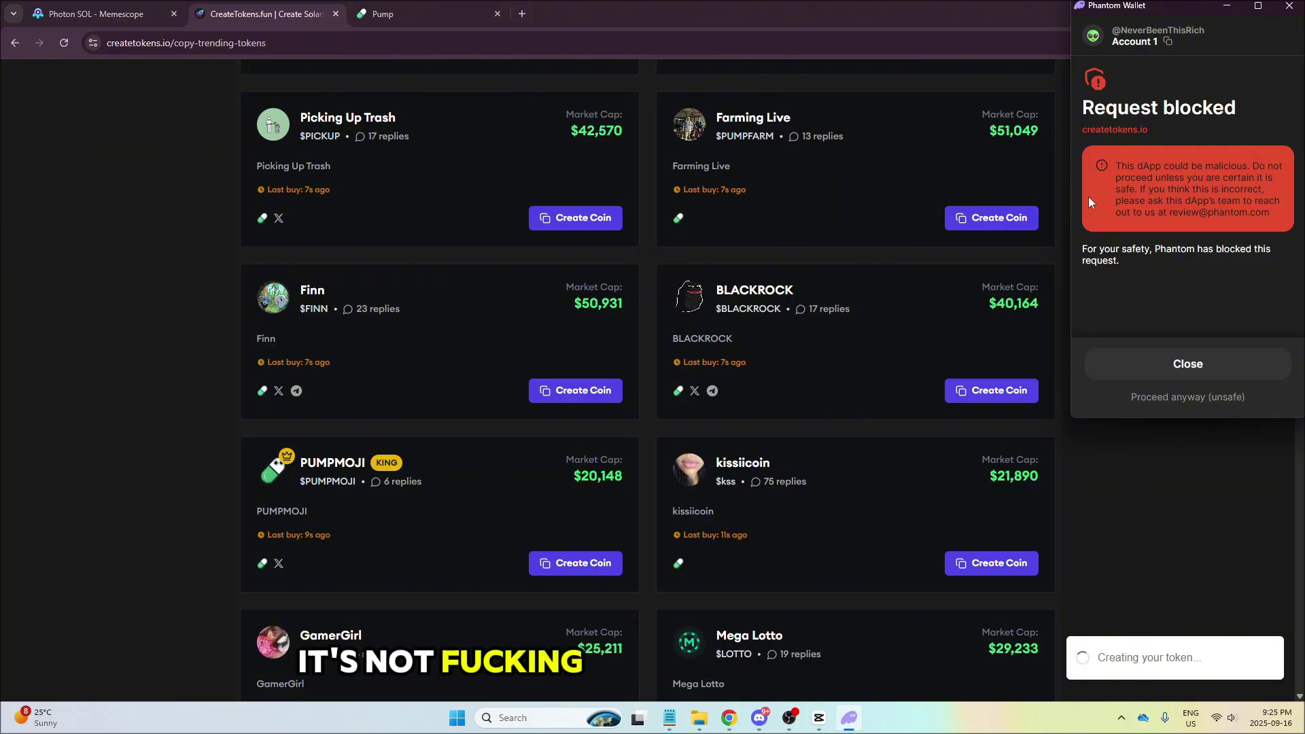
pyautogui.click(1218, 400)
pyautogui.click(1208, 394)
pyautogui.click(1125, 331)
pyautogui.click(1193, 396)
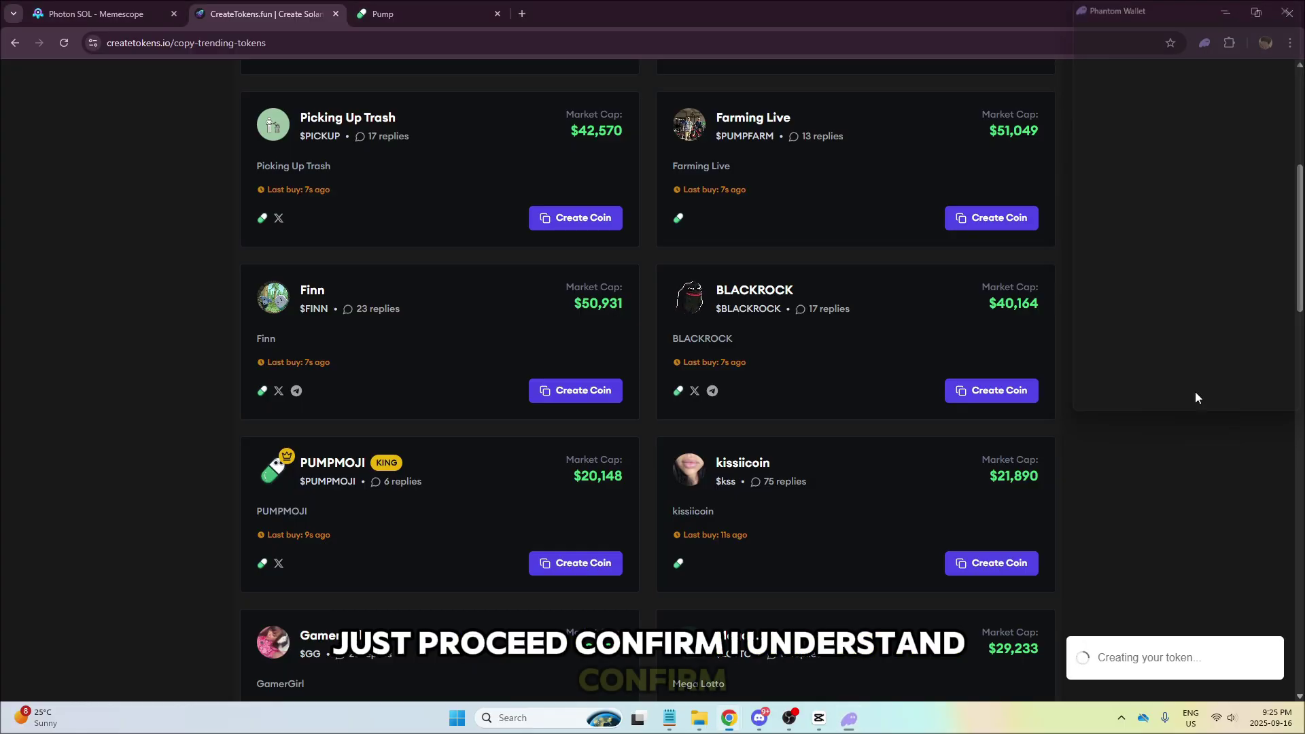
pyautogui.scroll(6, 406, 431)
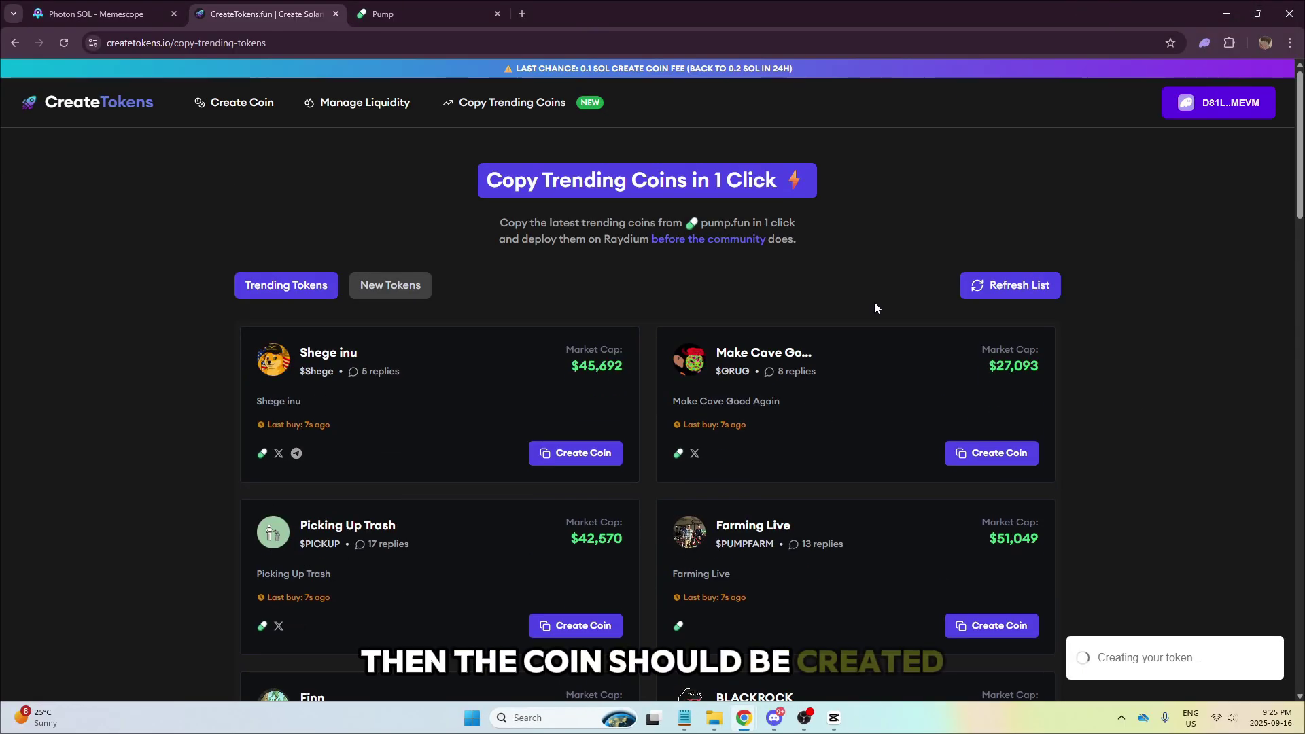
pyautogui.scroll(-2, 883, 309)
pyautogui.scroll(2, 904, 346)
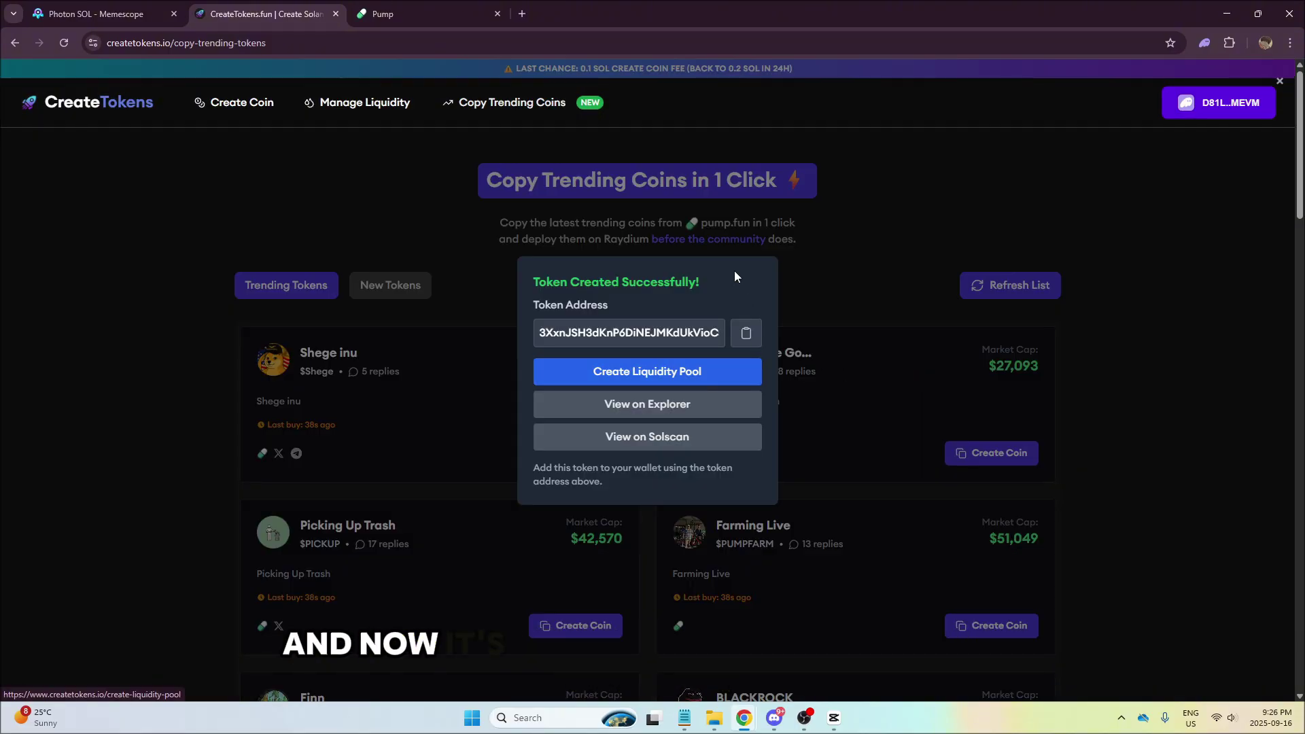
# - Start creating a liquidity pool for the copied token, check Photon's Memescope page, and return to the pool form
pyautogui.click(662, 371)
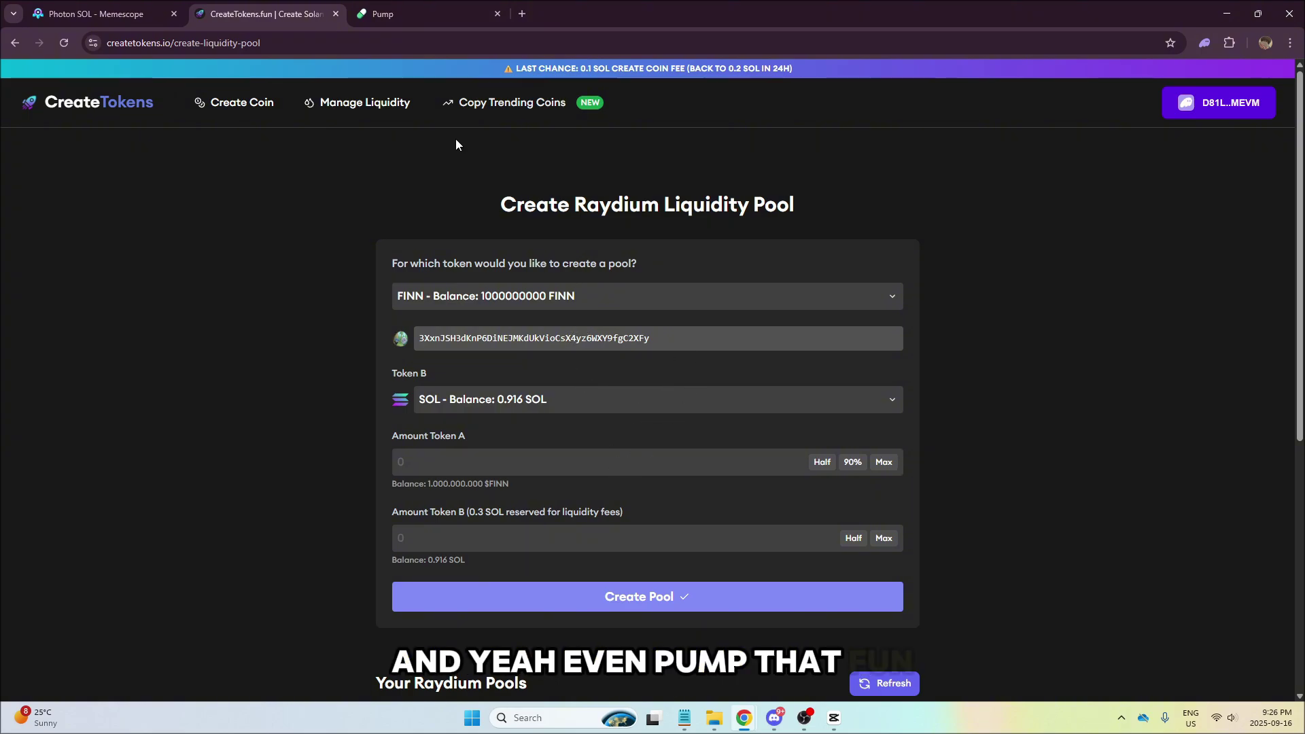
pyautogui.click(108, 14)
pyautogui.moveTo(345, 81)
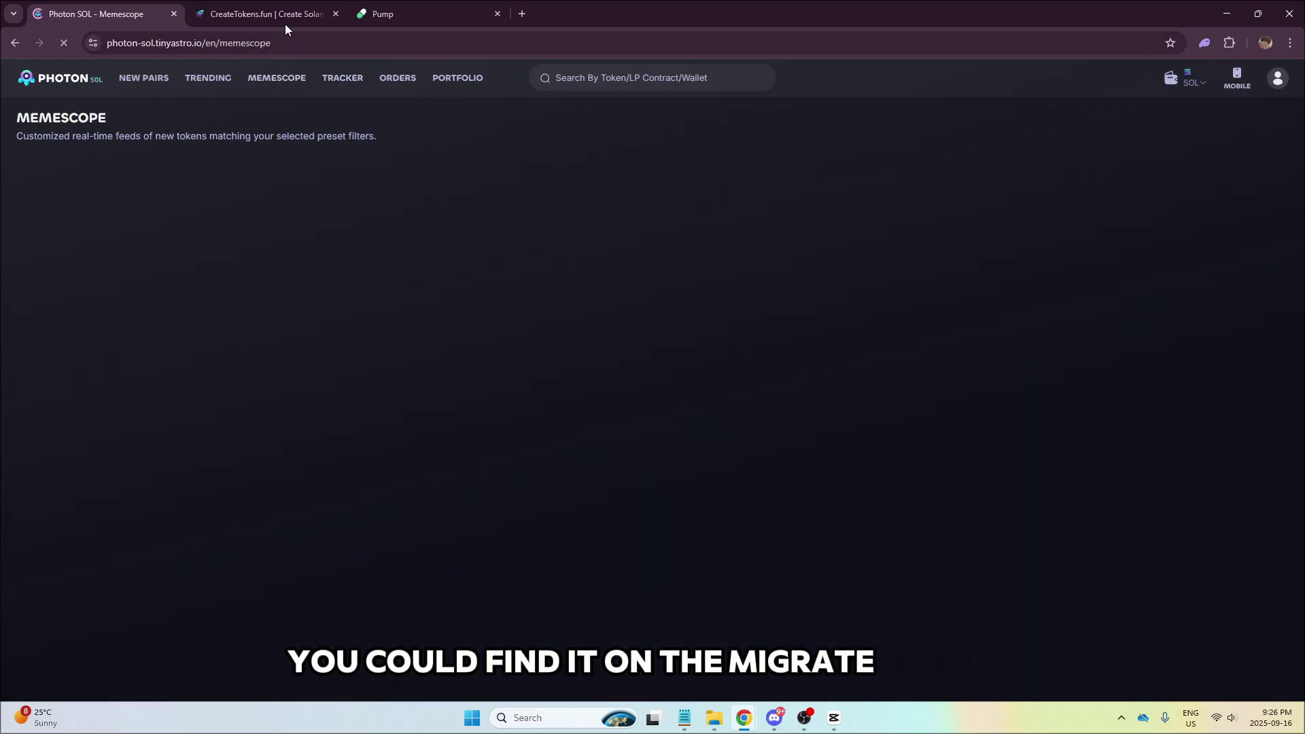
pyautogui.click(284, 15)
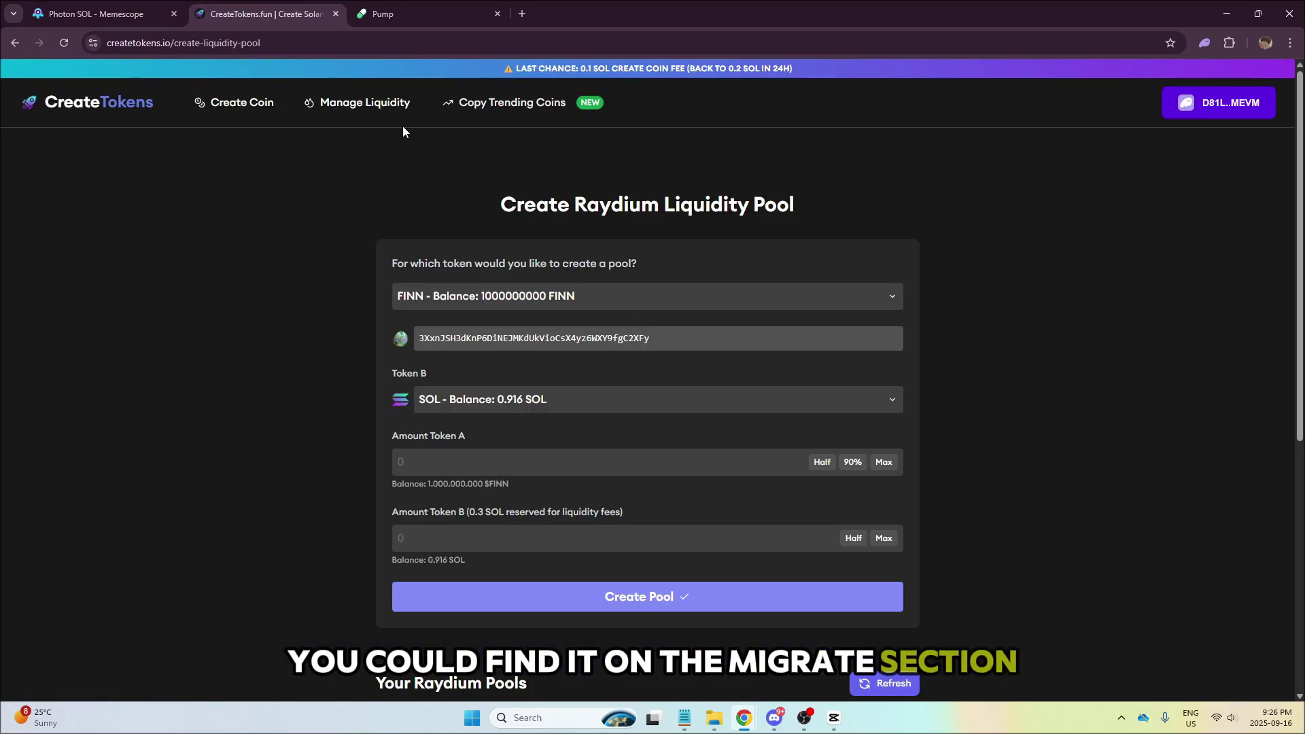
# - Set the FINN amount for the pool to 90% of the balance, 900000000 tokens
pyautogui.tripleClick(493, 445)
pyautogui.click(930, 473)
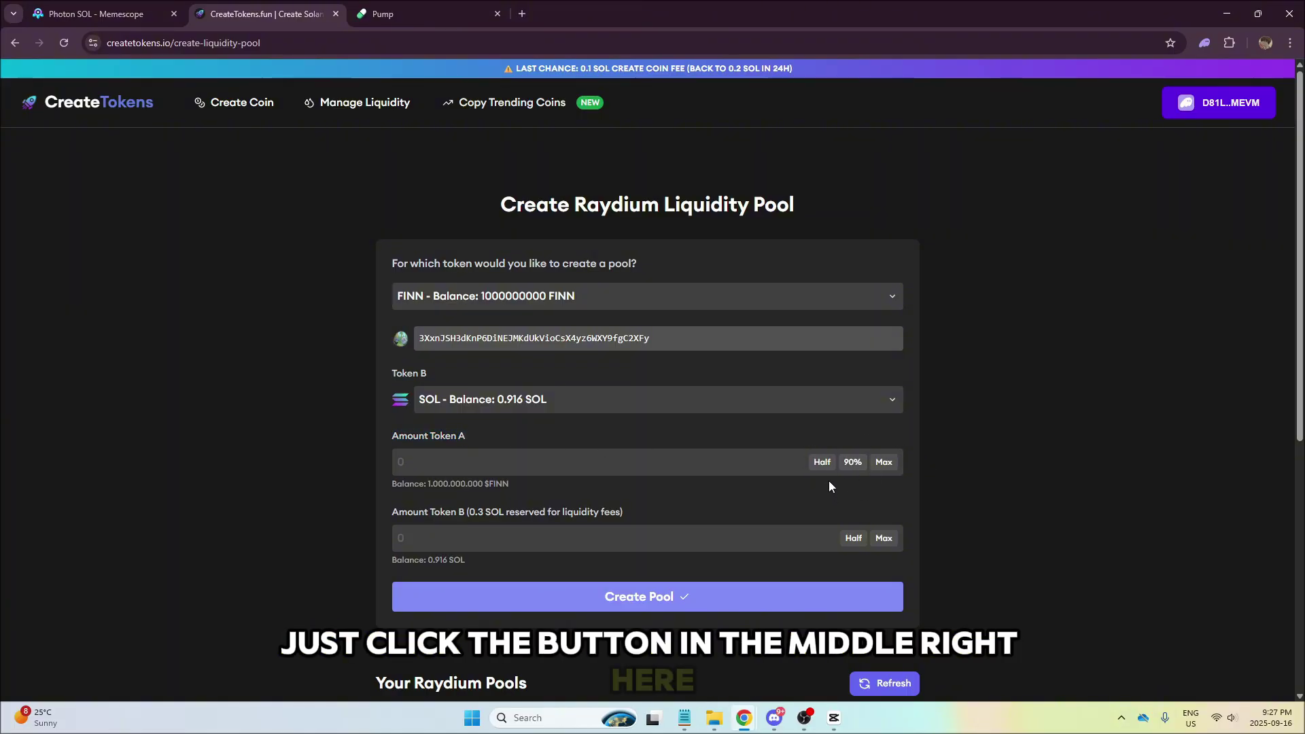
pyautogui.moveTo(547, 463); pyautogui.dragTo(358, 458)
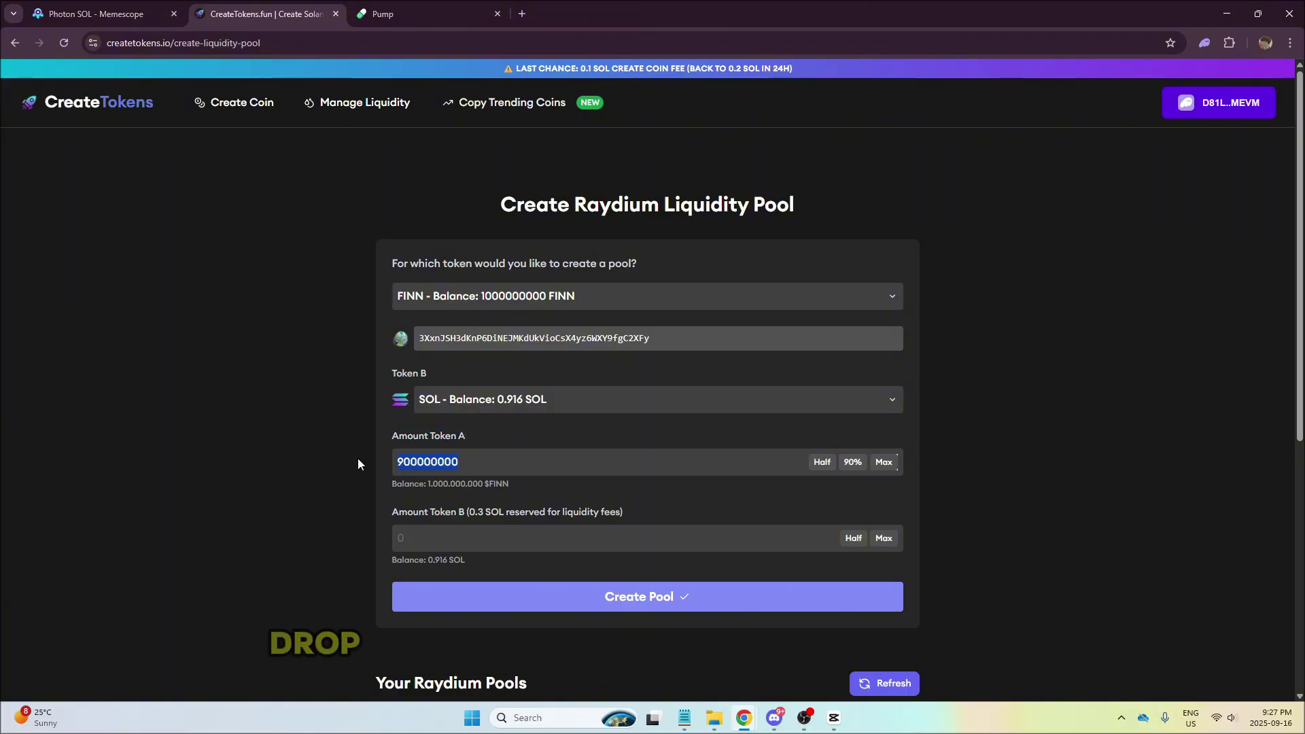
pyautogui.click(345, 458)
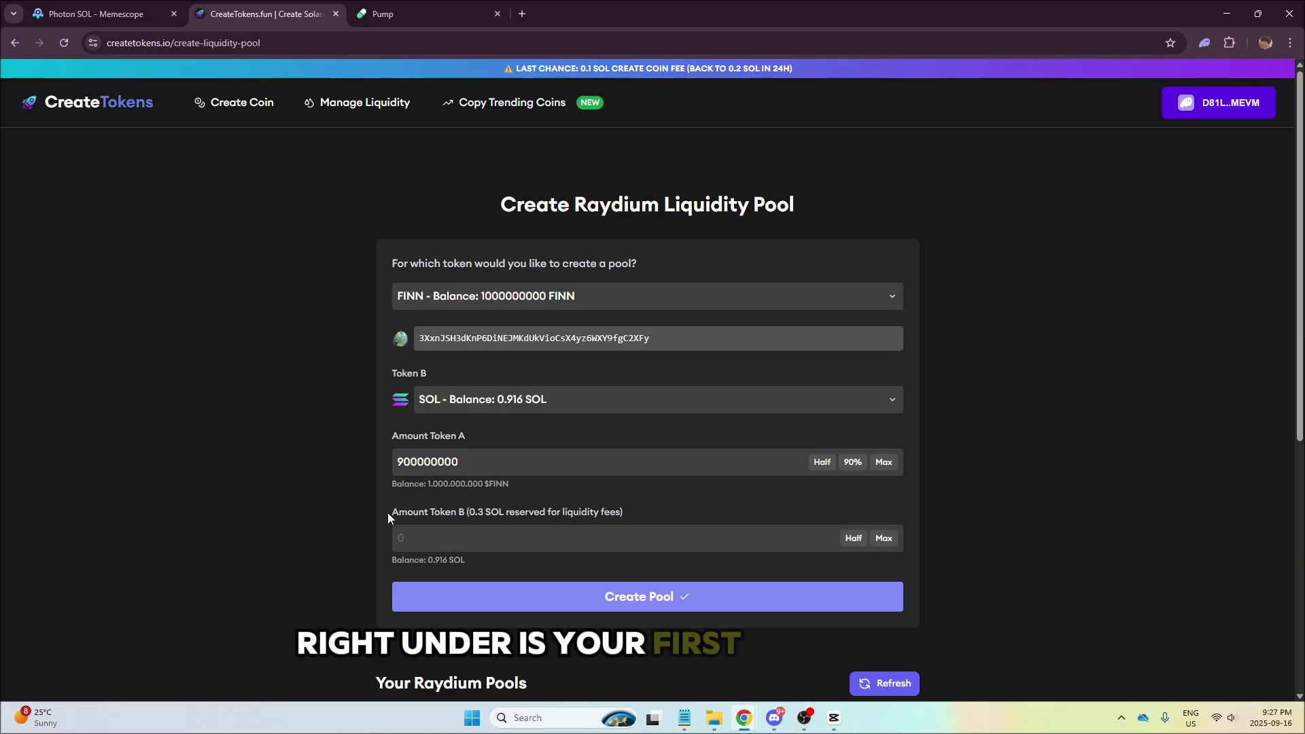
# - Read the Amount Token B label and its note about SOL reserved for liquidity fees
pyautogui.moveTo(387, 512); pyautogui.dragTo(572, 518)
pyautogui.moveTo(425, 513); pyautogui.dragTo(486, 516)
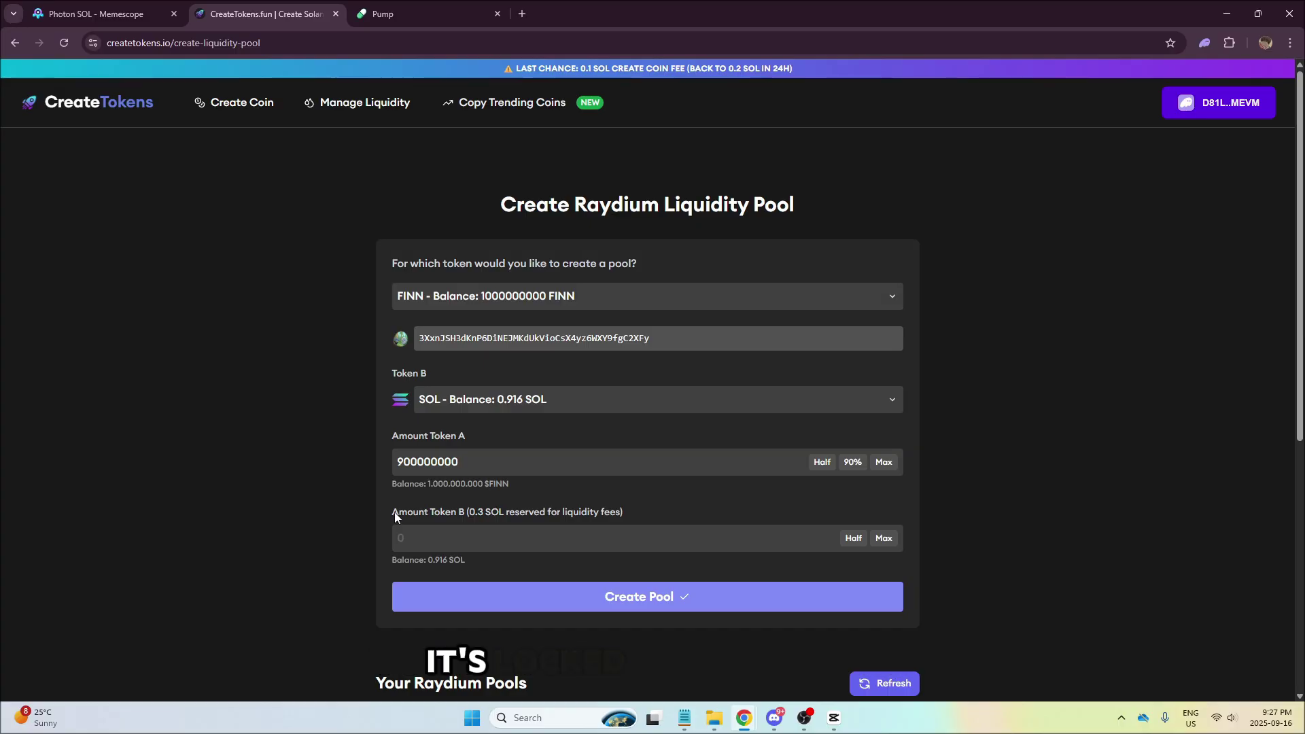
pyautogui.moveTo(458, 513); pyautogui.dragTo(548, 515)
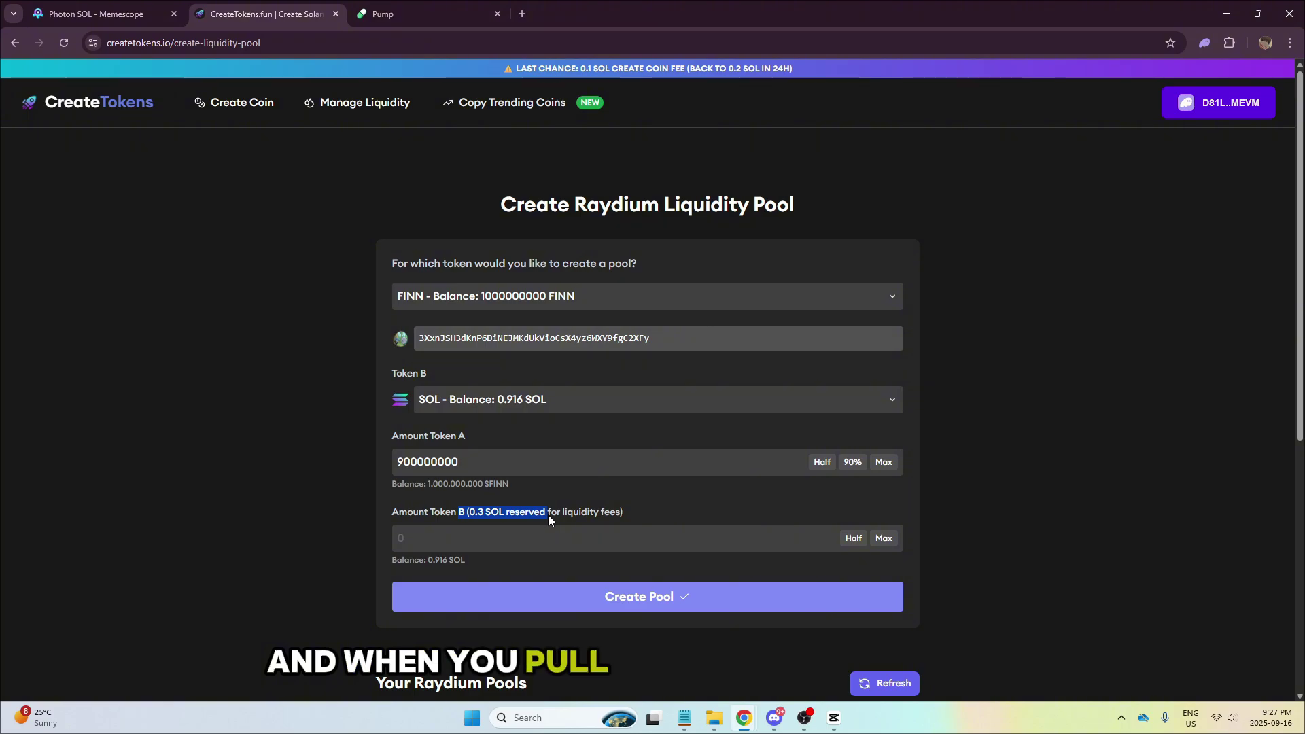
pyautogui.click(549, 505)
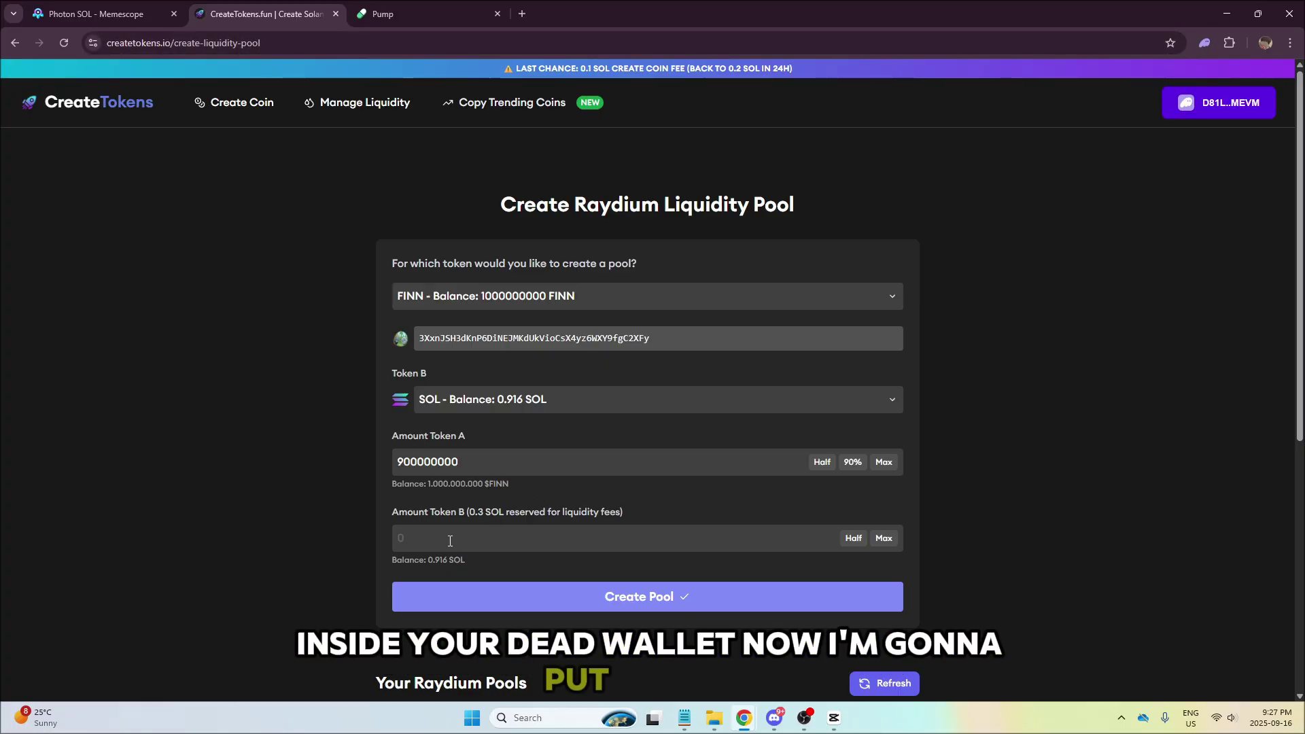
# - Set the Token B amount to 0.35 SOL, create the pool, and confirm the transaction in the wallet
pyautogui.write('35')
pyautogui.click(641, 594)
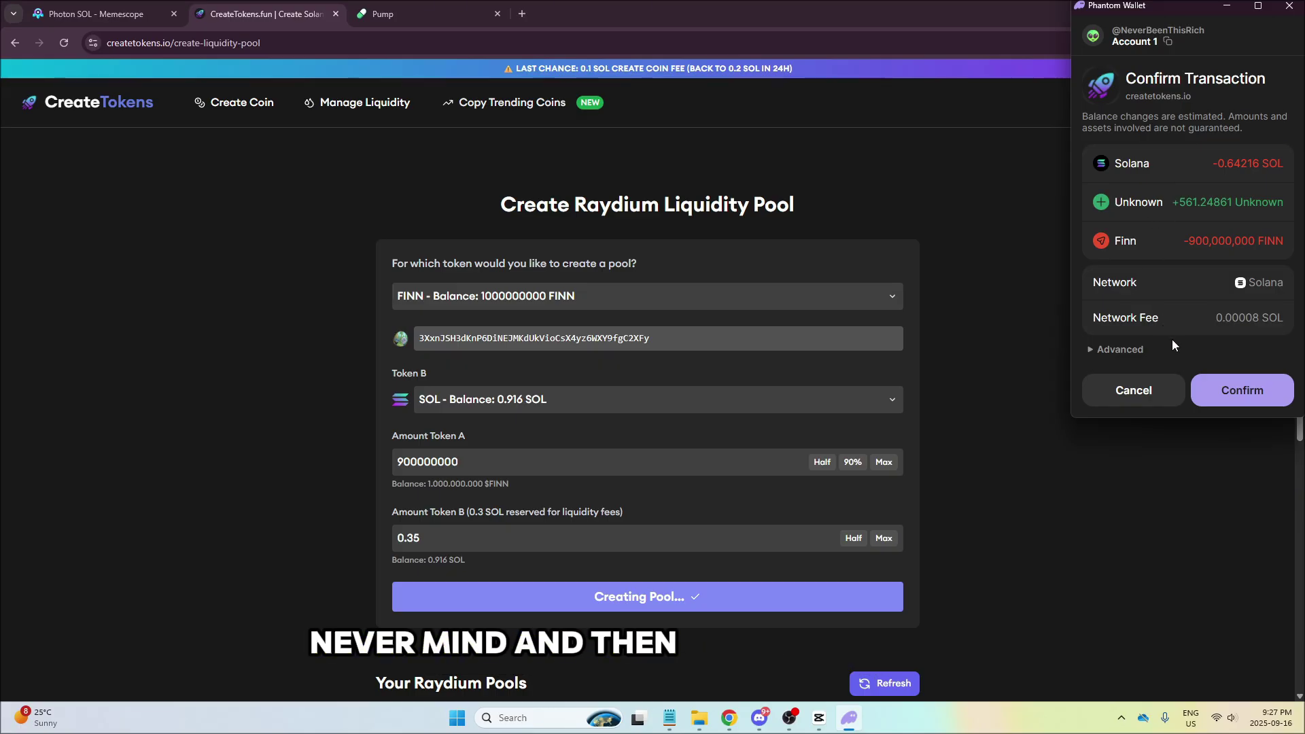
pyautogui.click(1242, 391)
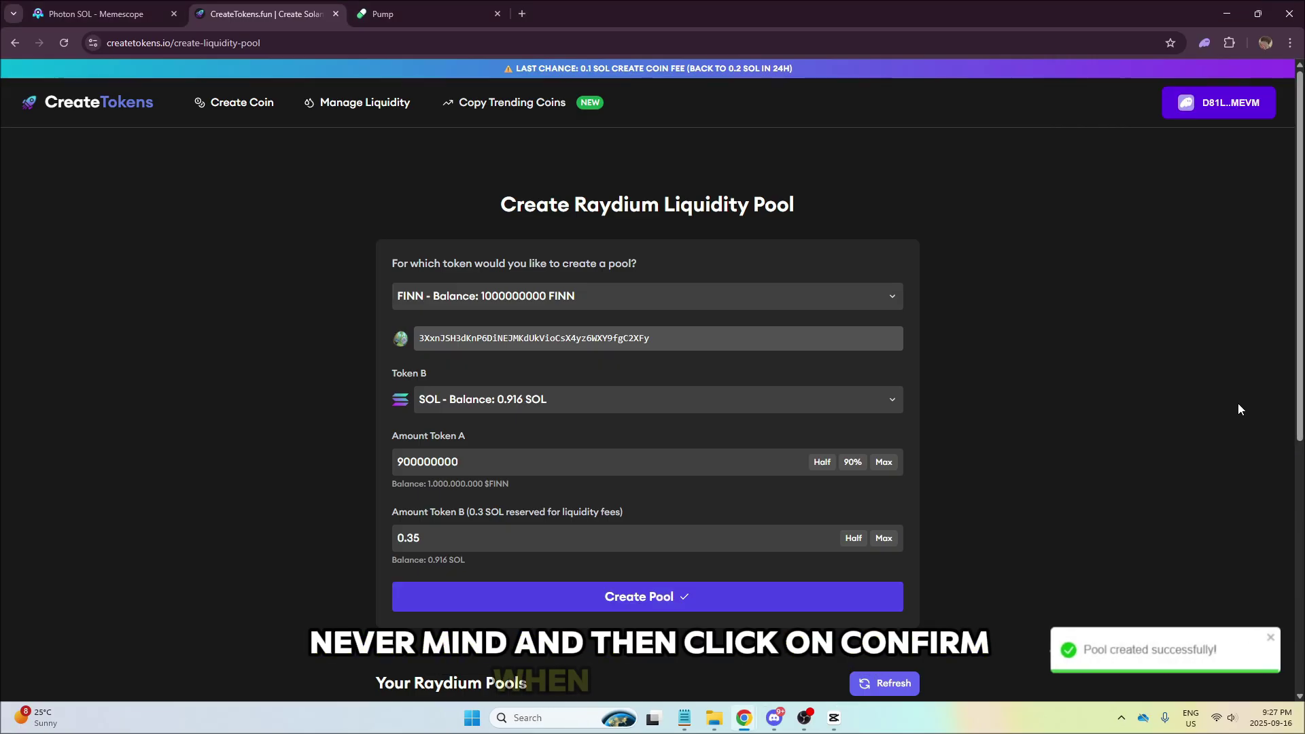
# - Refresh the Raydium pools list and examine the SOL-FINN pool's pooled amounts and profit/loss
pyautogui.click(883, 683)
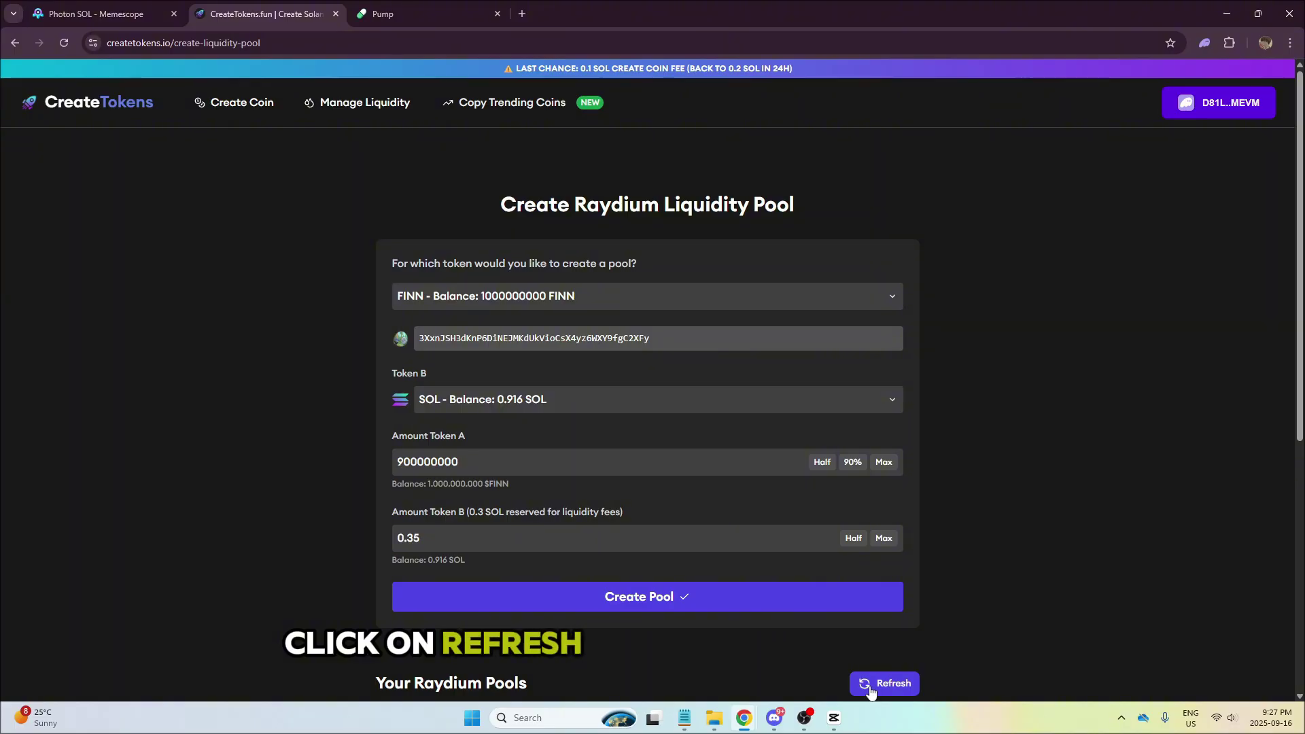
pyautogui.scroll(-6, 870, 619)
pyautogui.moveTo(519, 304); pyautogui.dragTo(455, 290)
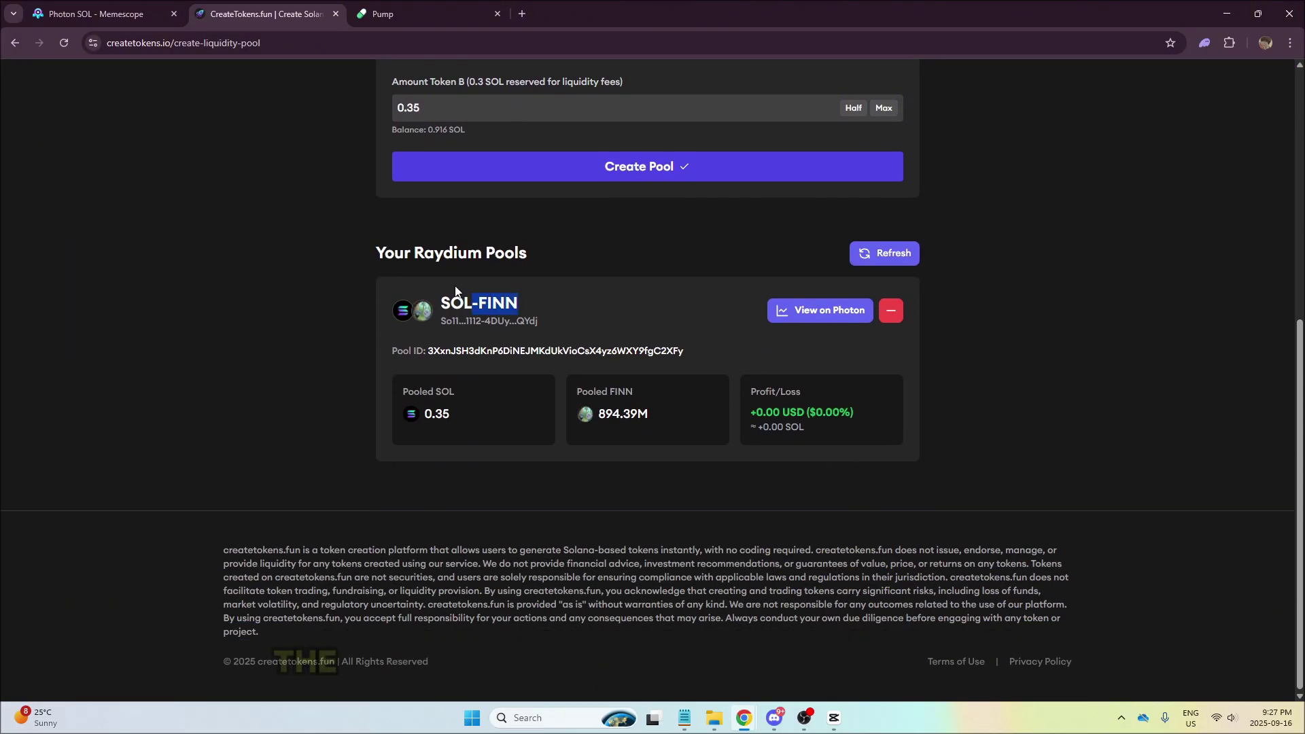
pyautogui.click(858, 430)
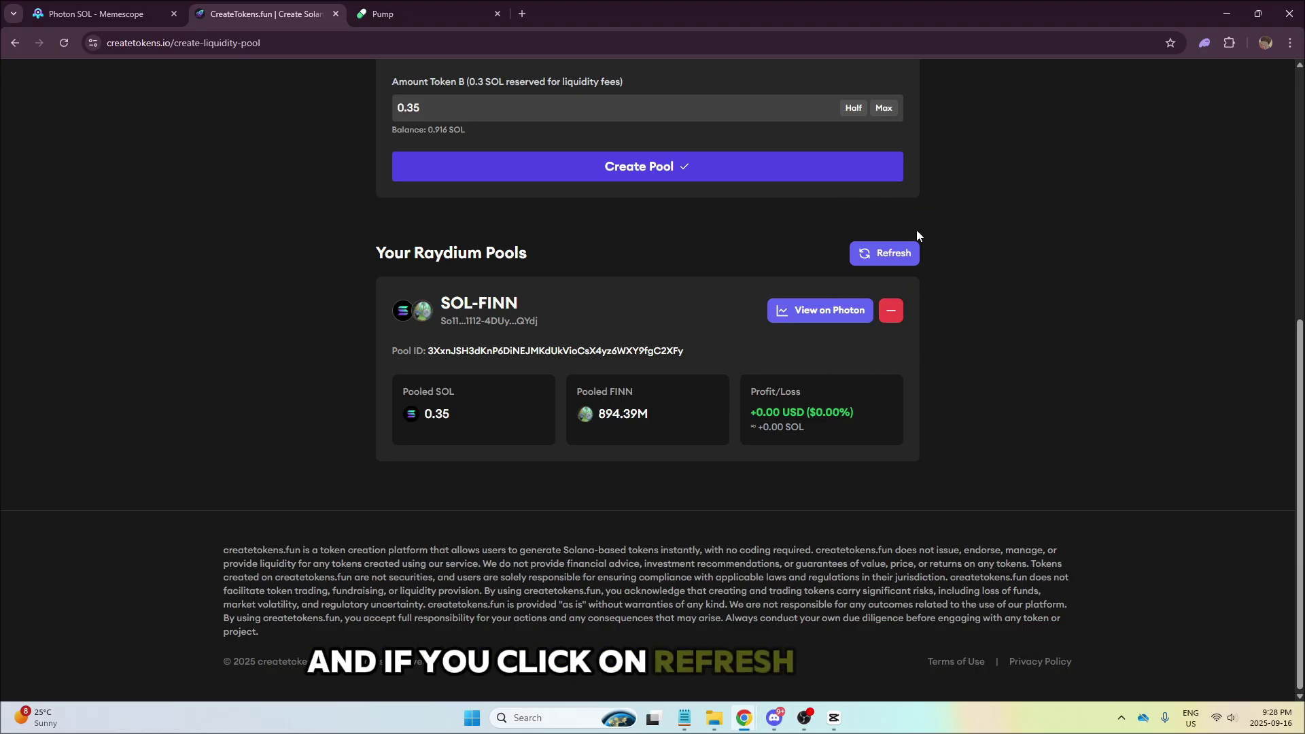
pyautogui.click(871, 252)
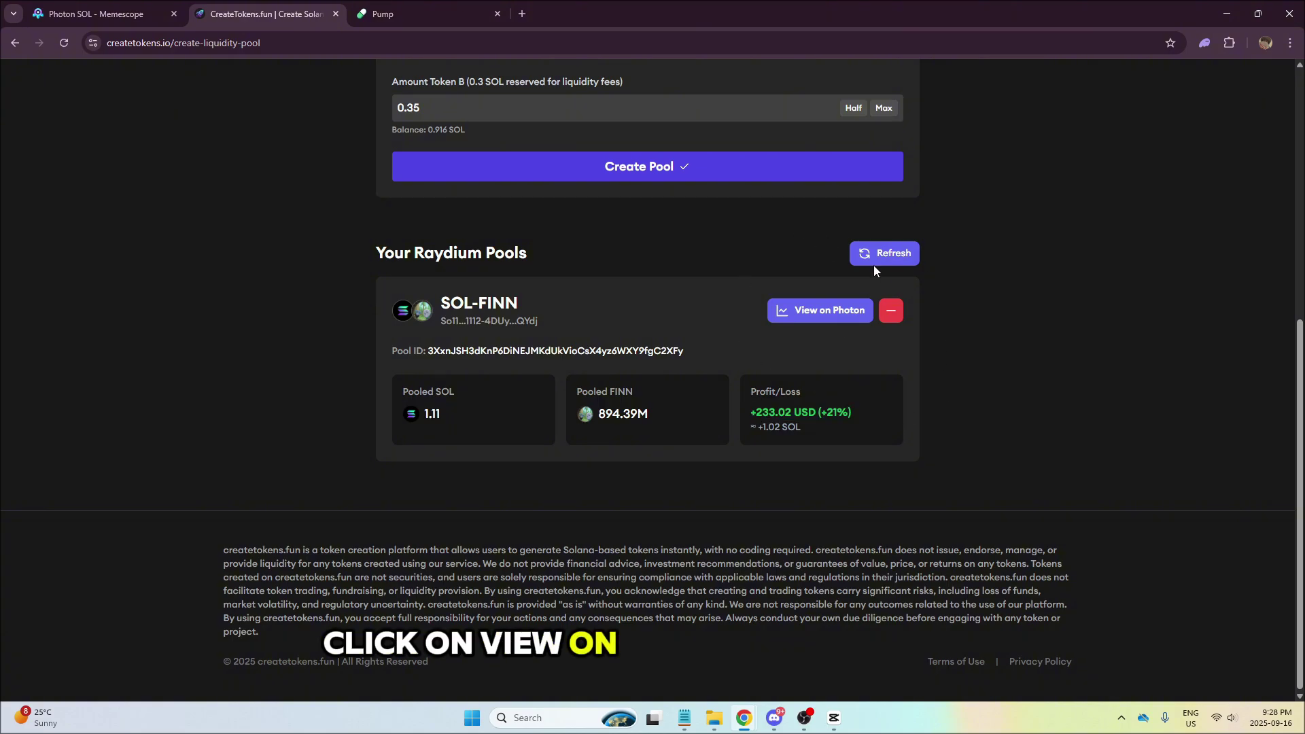
# - View the SOL-FINN pool on Photon in full screen and enlarge the price chart area
pyautogui.click(819, 311)
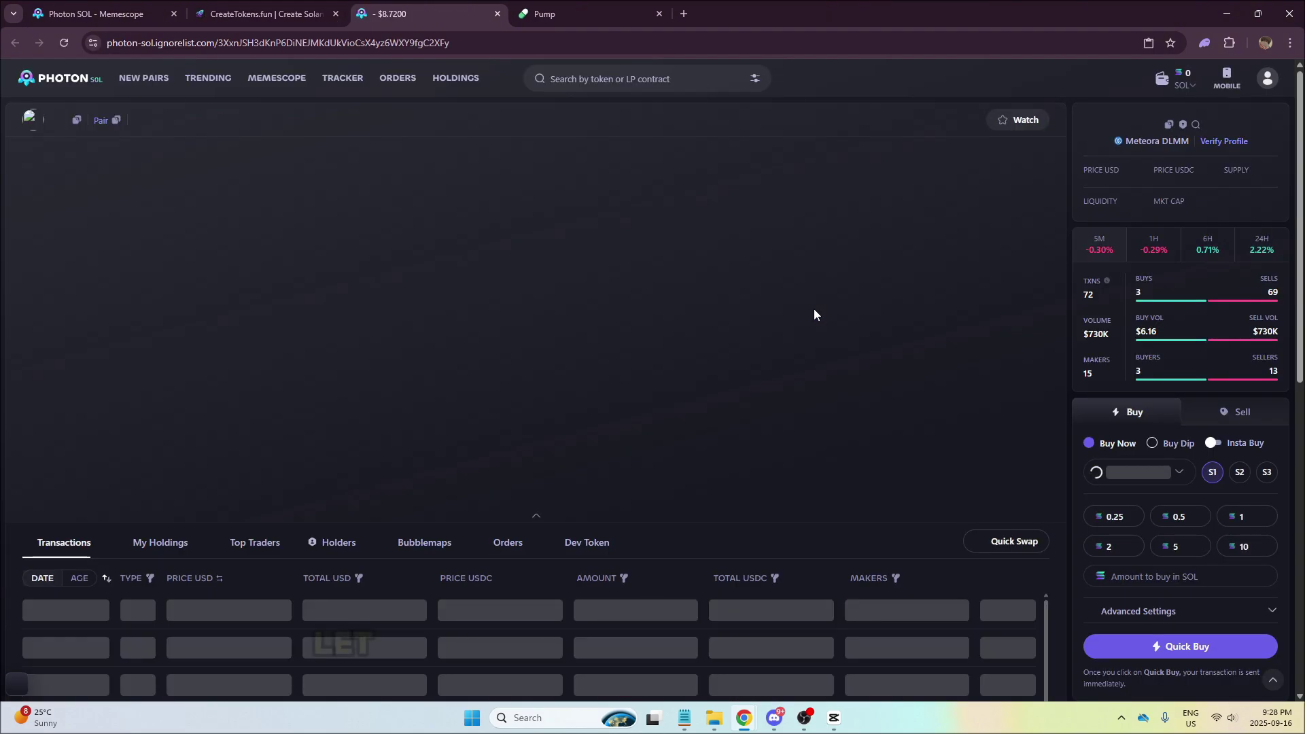
pyautogui.press('F11')
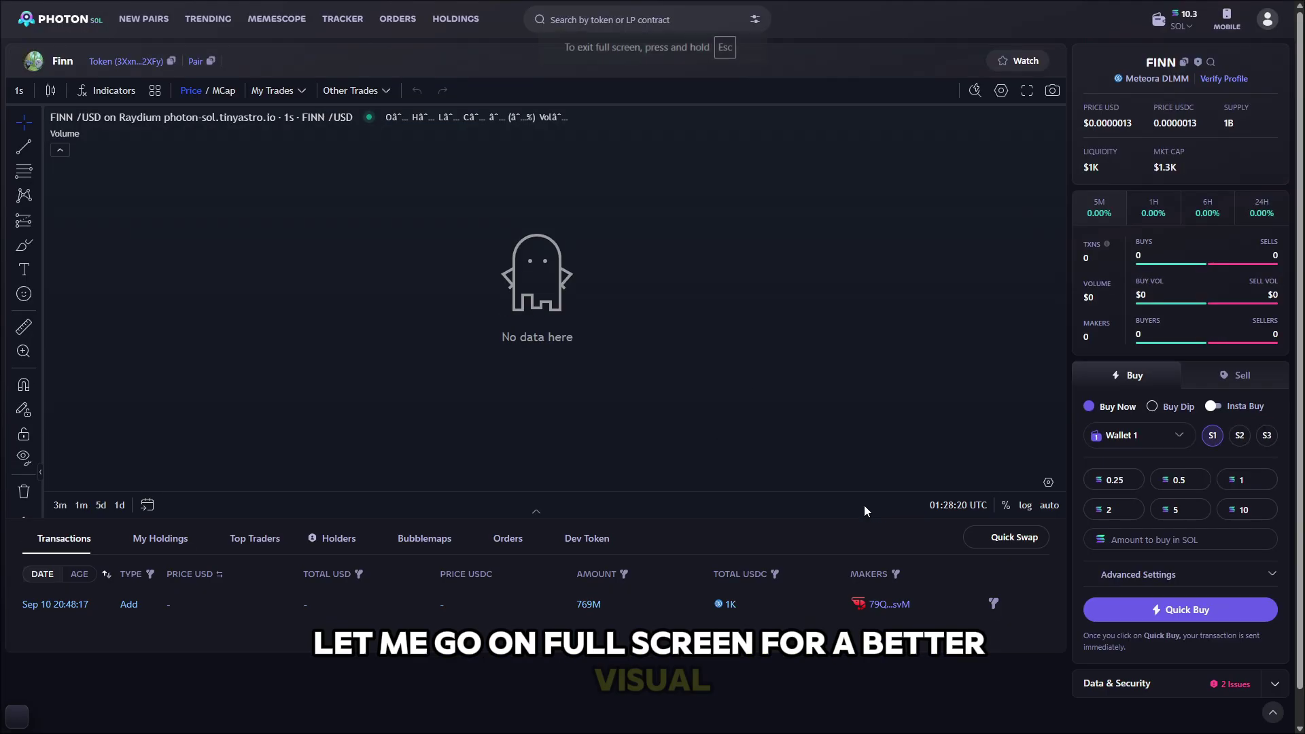
pyautogui.moveTo(878, 520); pyautogui.dragTo(916, 586)
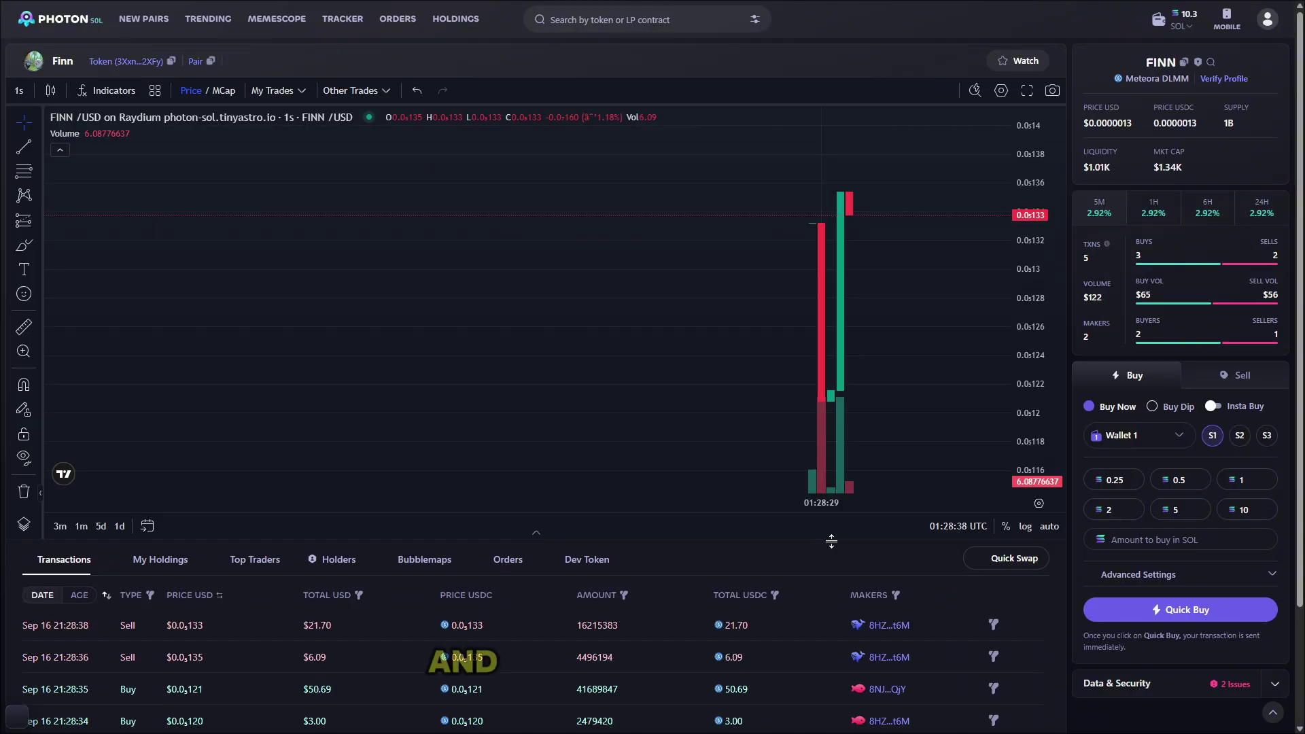
# - Examine the latest Finn buys and sells in the transactions list and the recent candles on the enlarged price chart
pyautogui.moveTo(831, 539); pyautogui.dragTo(836, 501)
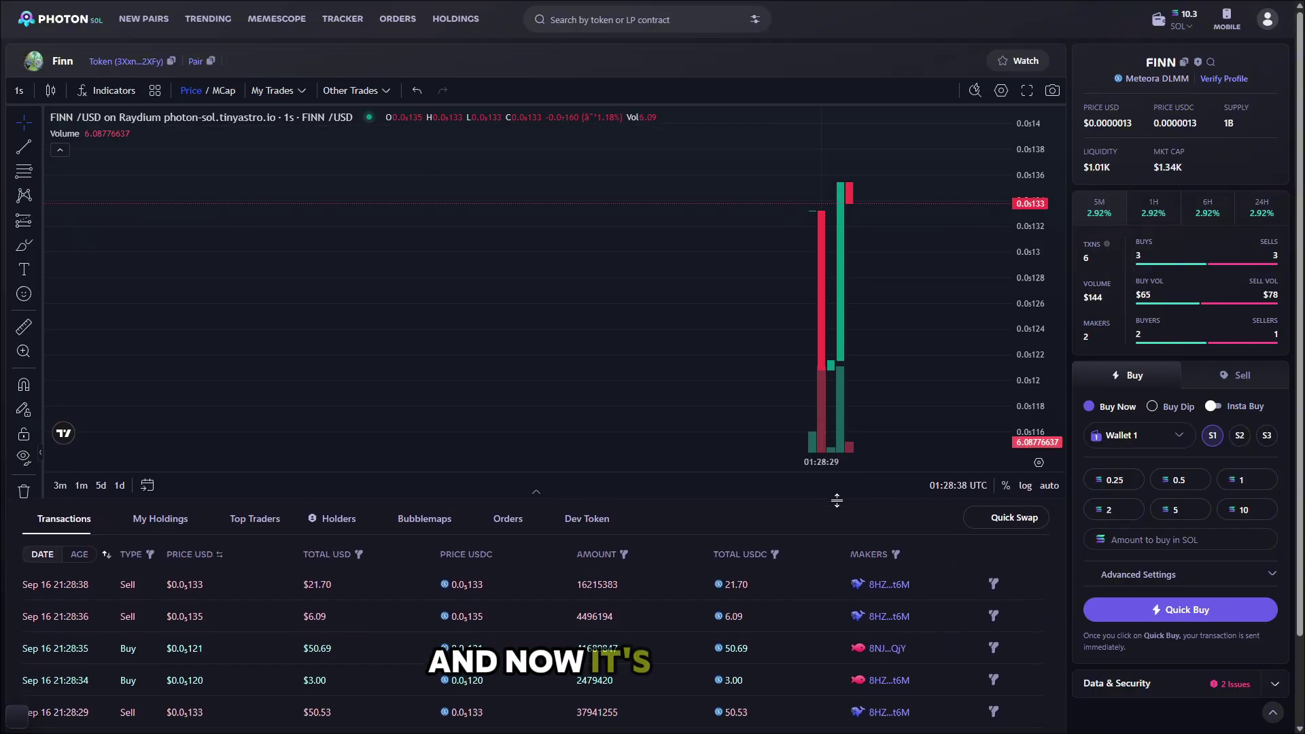
pyautogui.moveTo(386, 636); pyautogui.dragTo(282, 629)
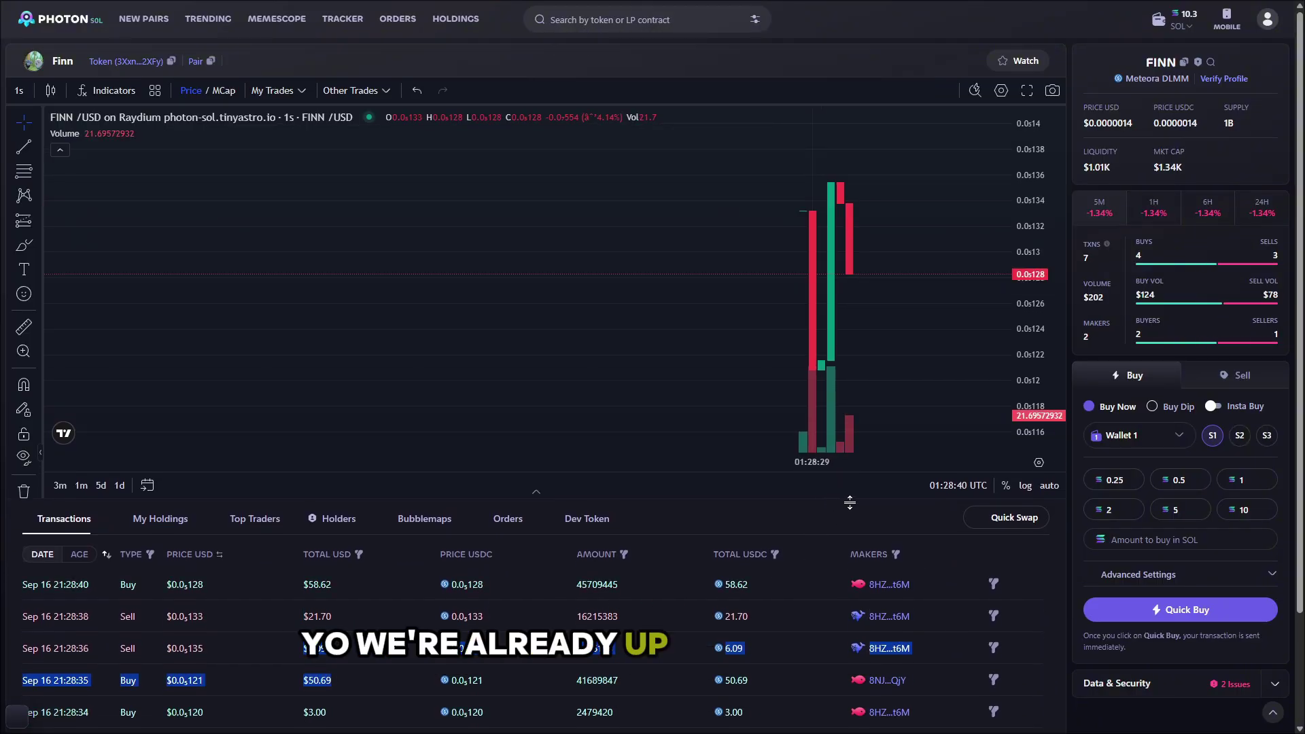
pyautogui.moveTo(861, 505); pyautogui.dragTo(863, 623)
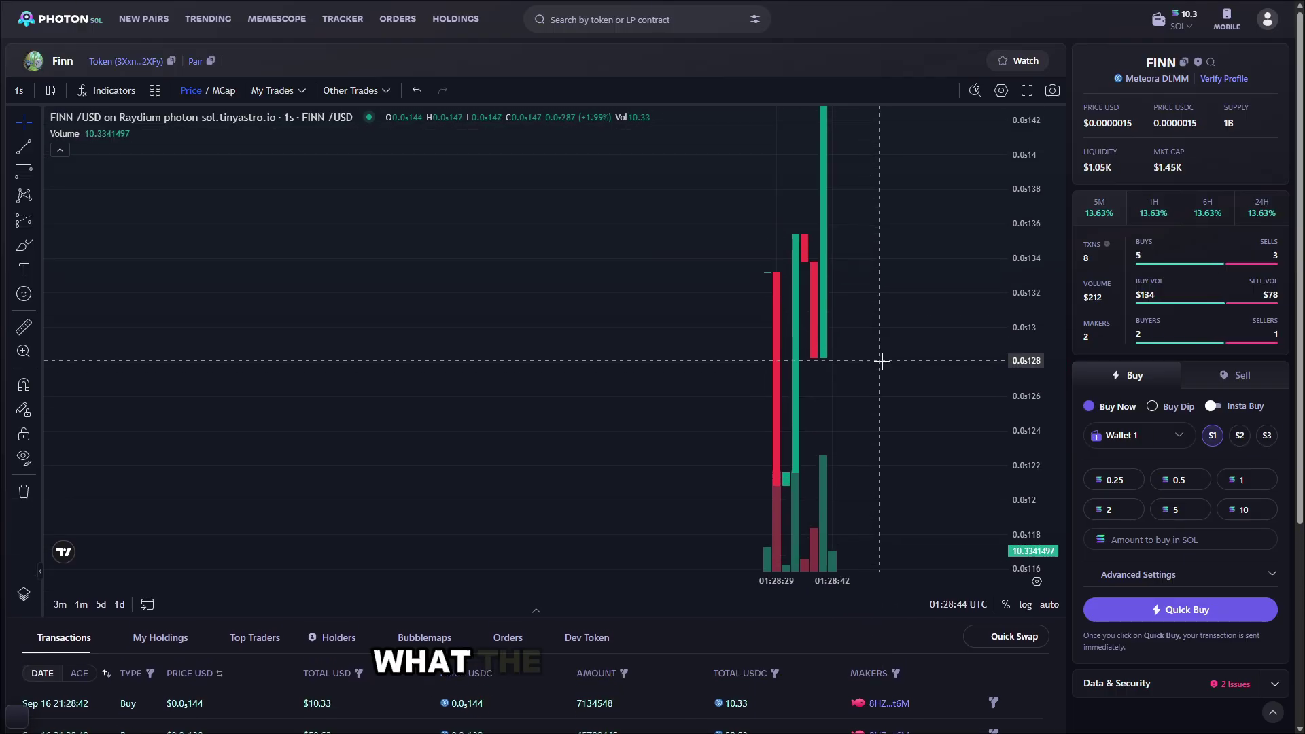
pyautogui.scroll(5, 880, 361)
pyautogui.scroll(-3, 839, 375)
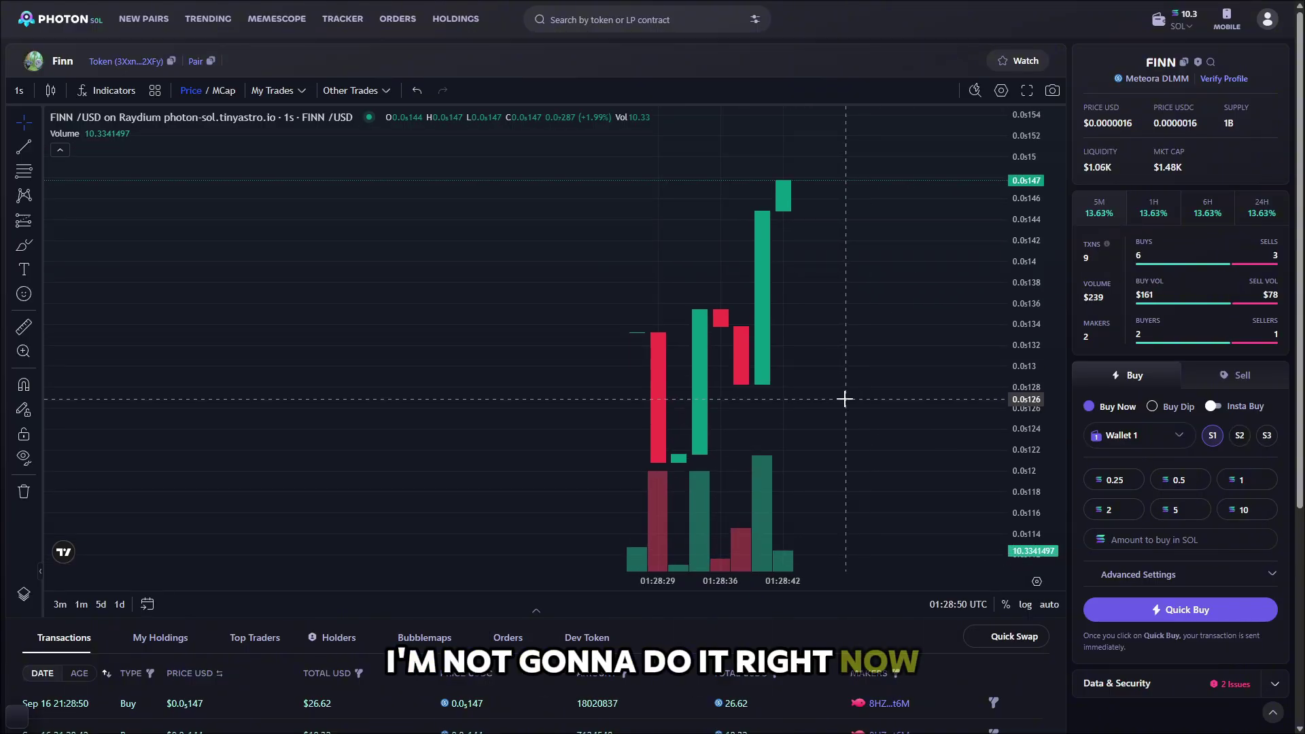
pyautogui.scroll(4, 845, 399)
pyautogui.moveTo(833, 213); pyautogui.dragTo(872, 223)
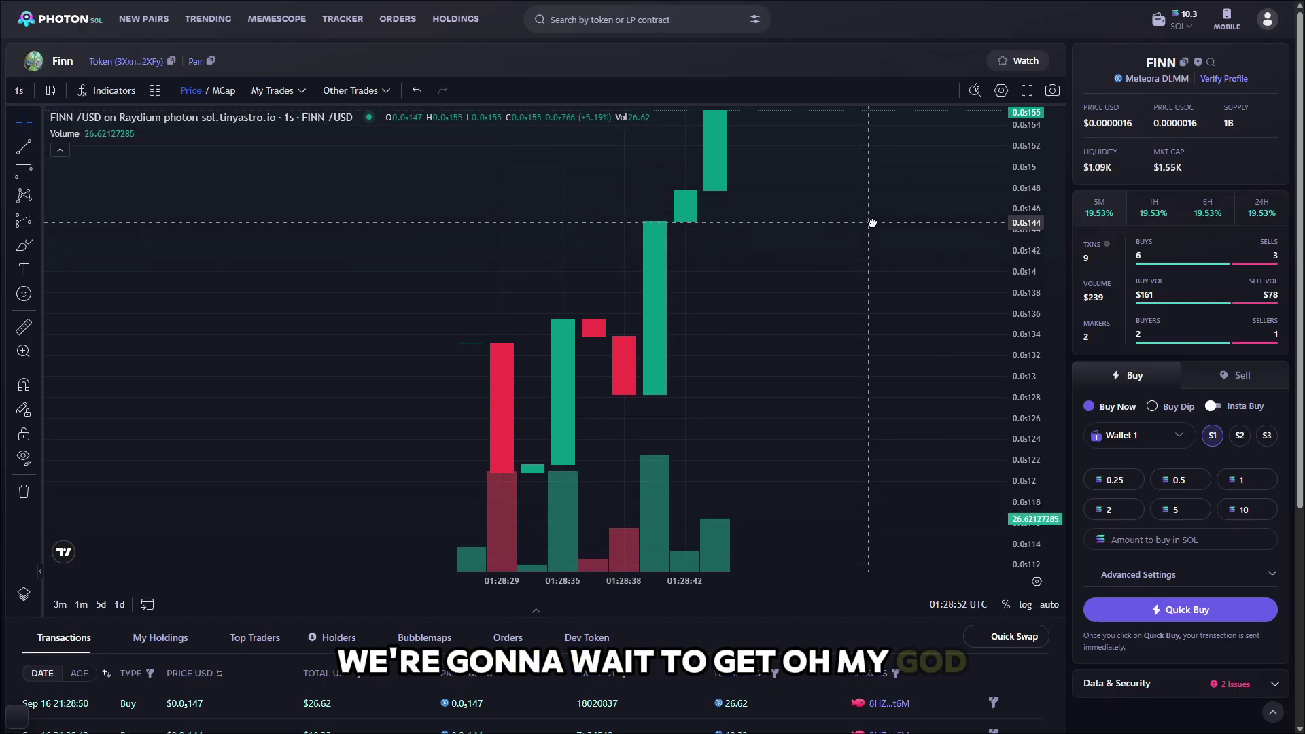
# - Examine the newest candles on the Finn price chart at different zoom levels
pyautogui.scroll(-5, 830, 245)
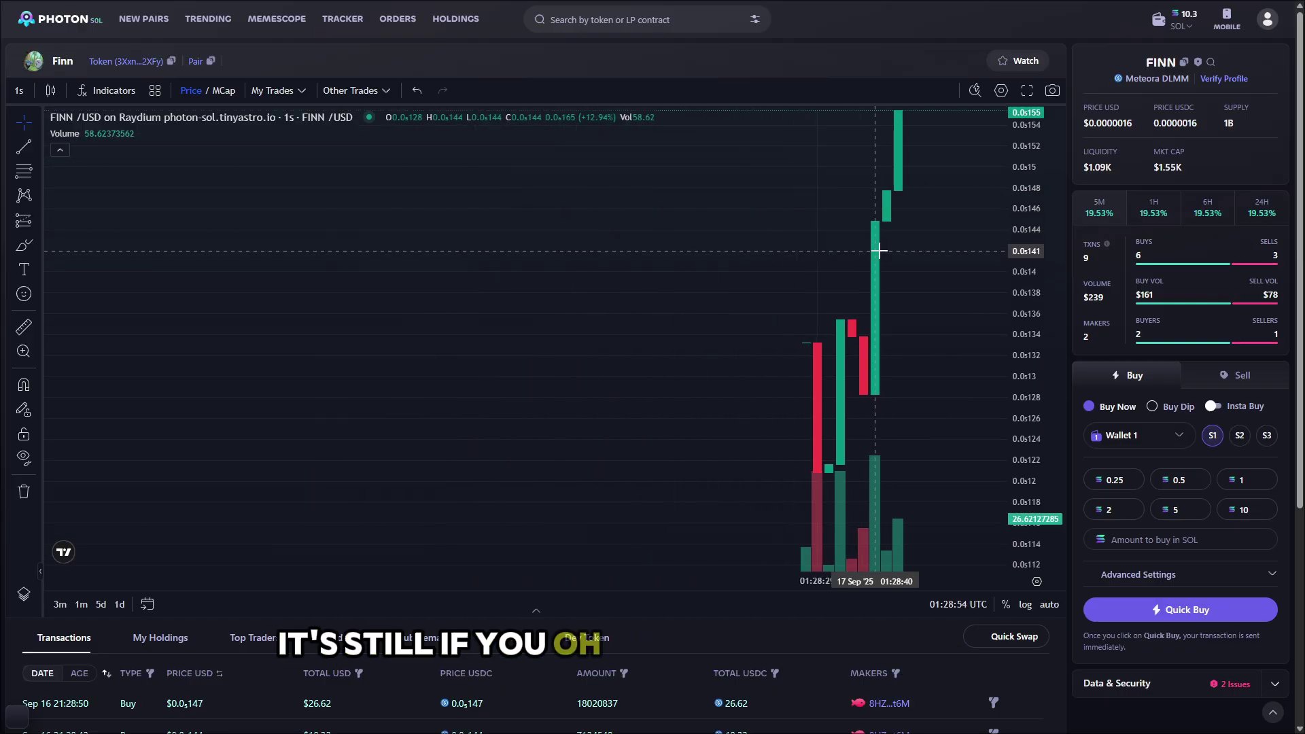
pyautogui.scroll(4, 879, 250)
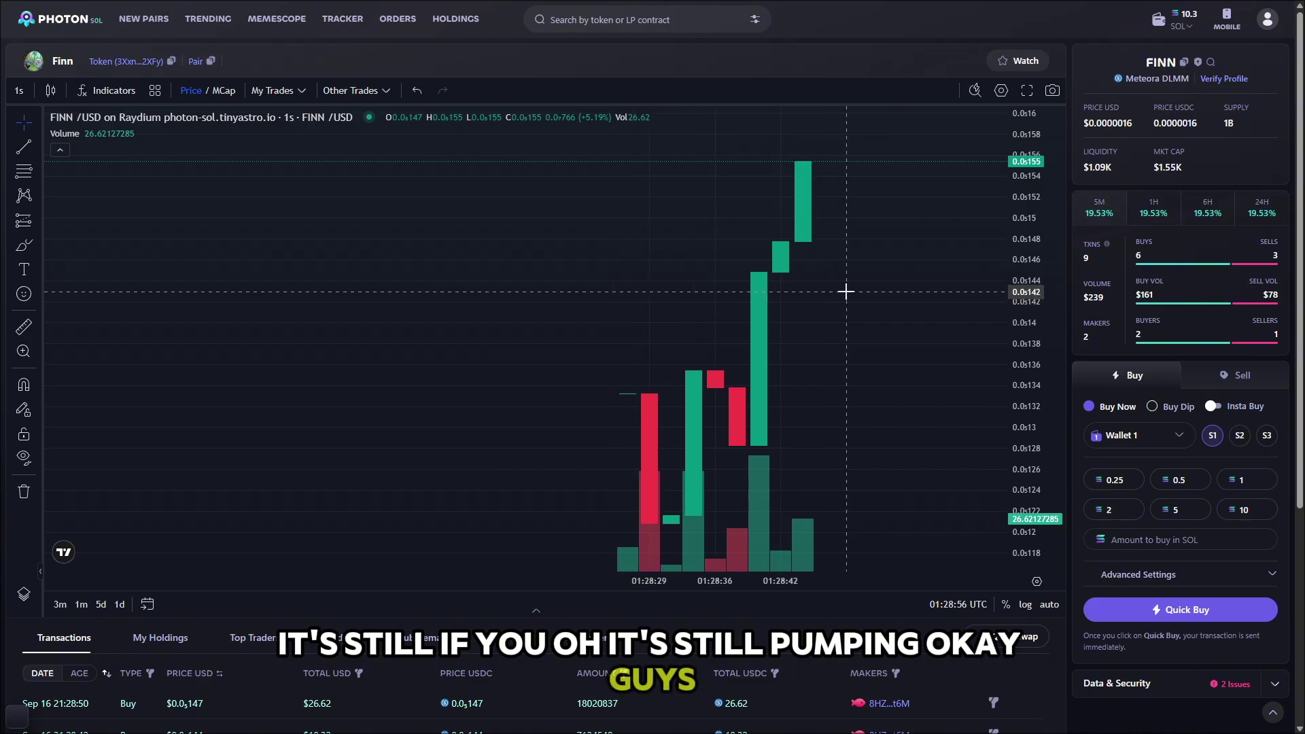
pyautogui.scroll(-4, 846, 291)
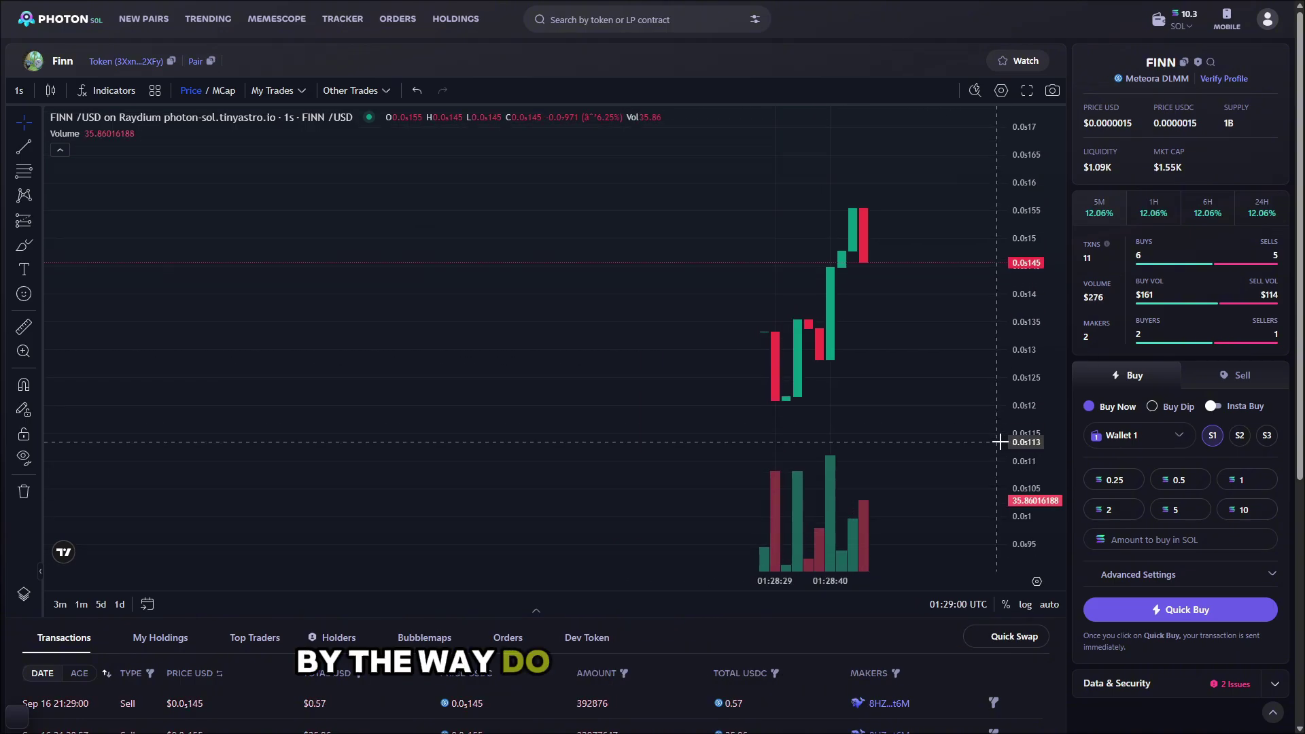
pyautogui.scroll(3, 890, 435)
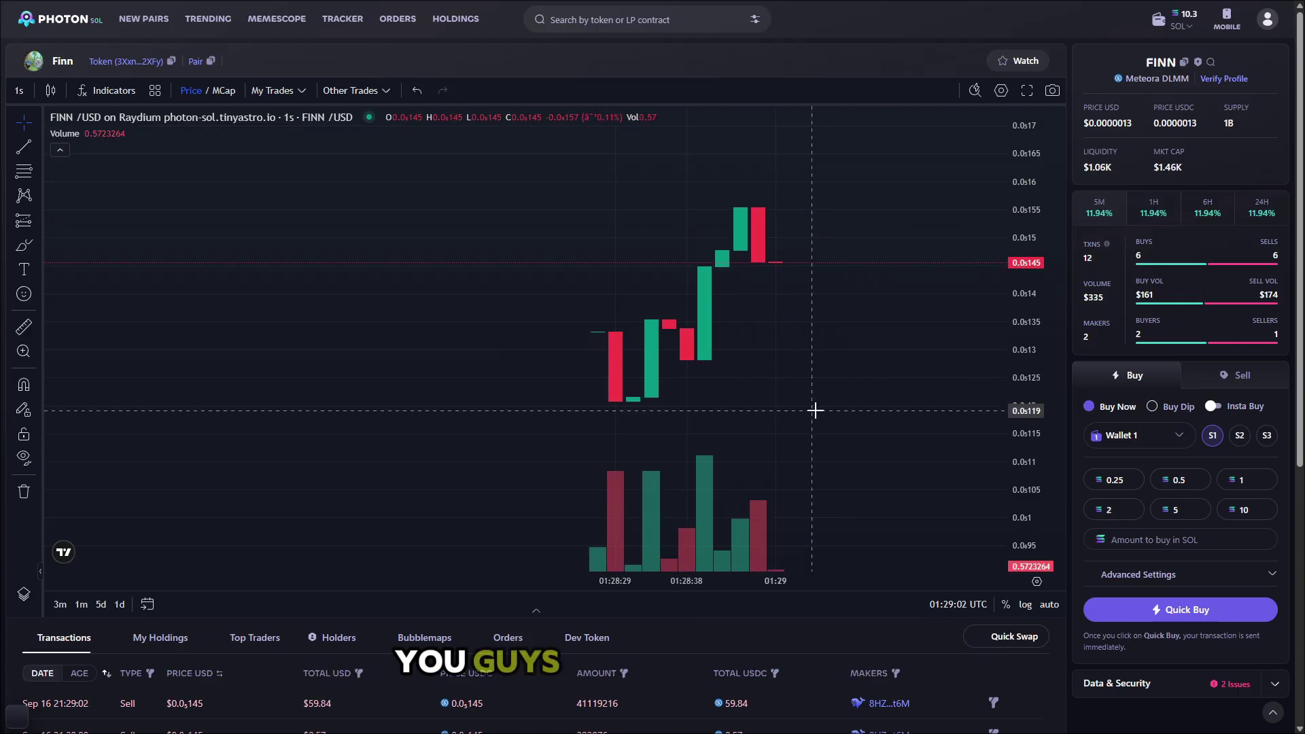
pyautogui.moveTo(820, 224); pyautogui.dragTo(772, 346)
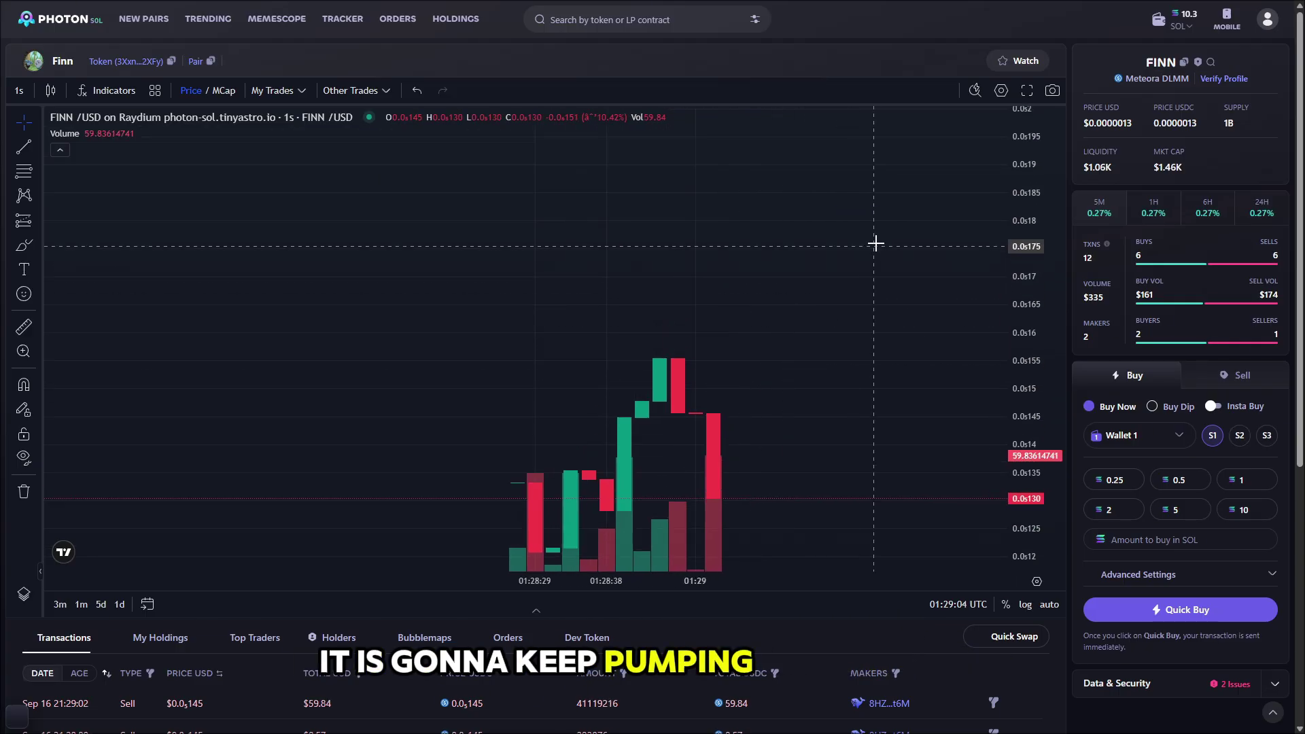
pyautogui.press('F11')
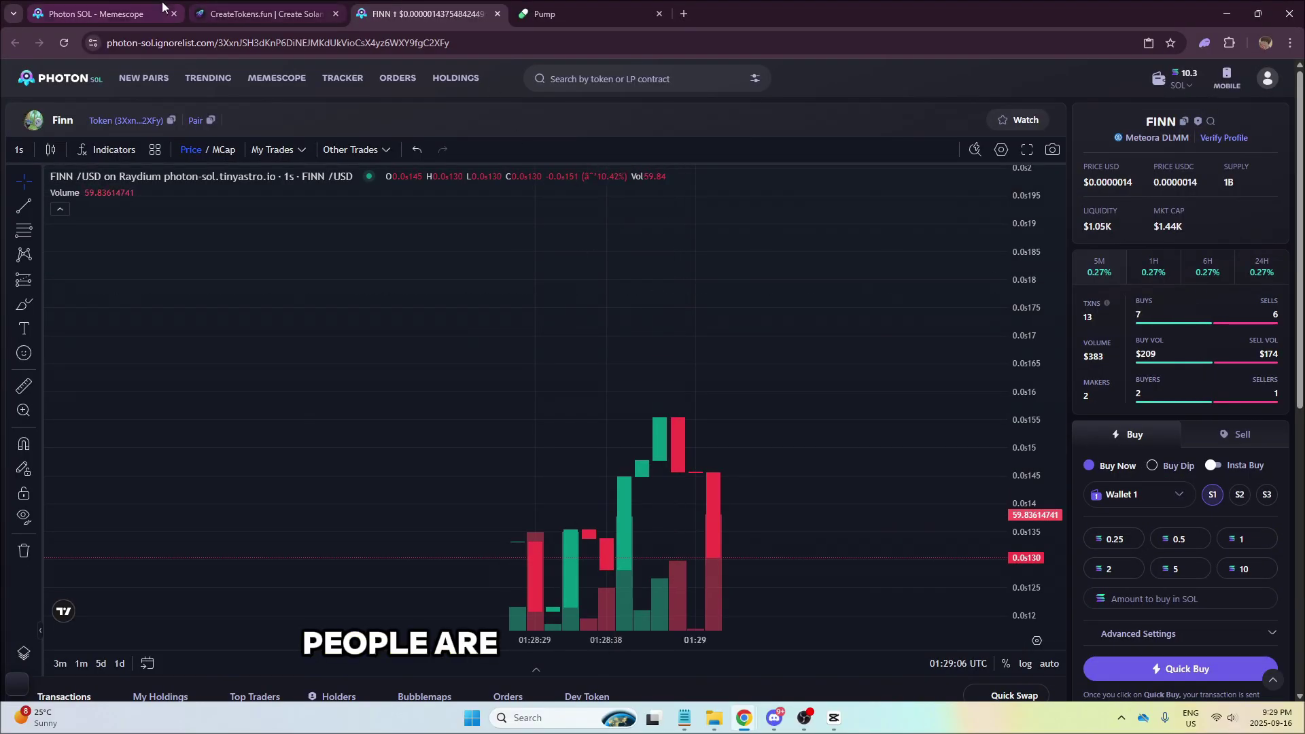
pyautogui.click(162, 8)
pyautogui.click(421, 14)
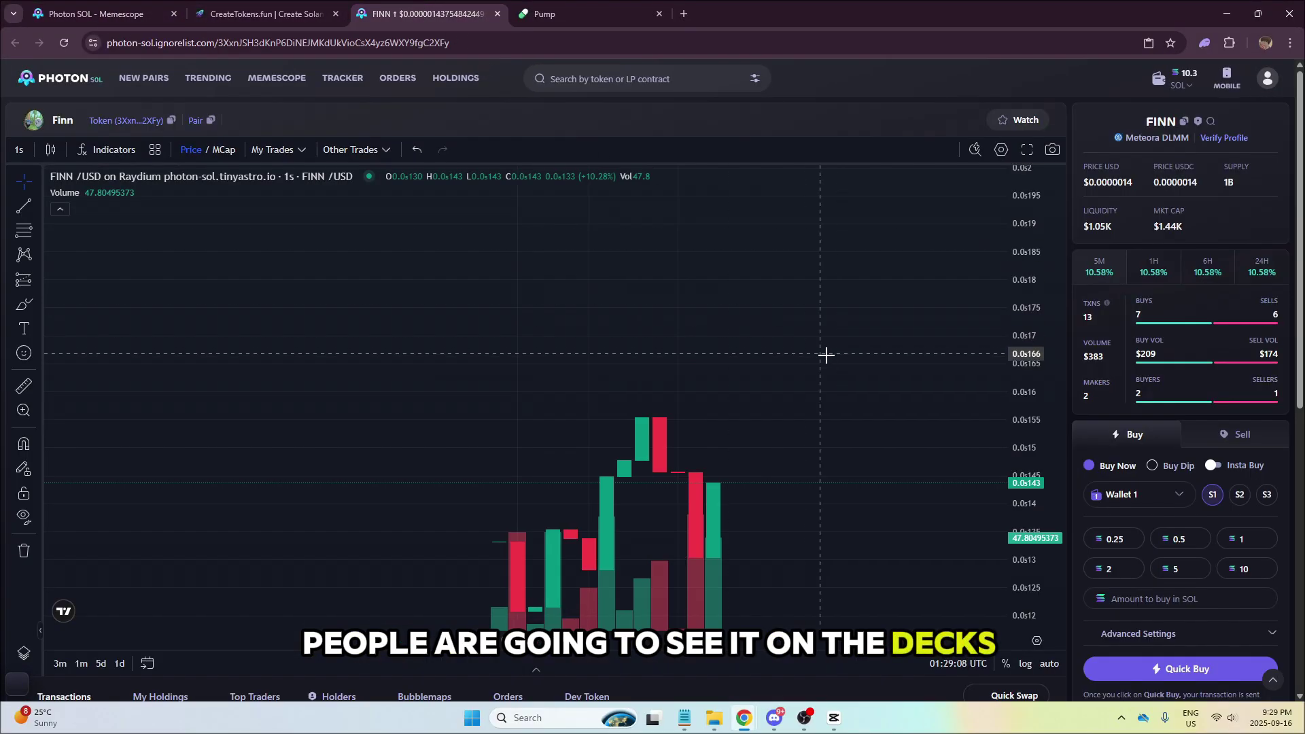
pyautogui.press('F11')
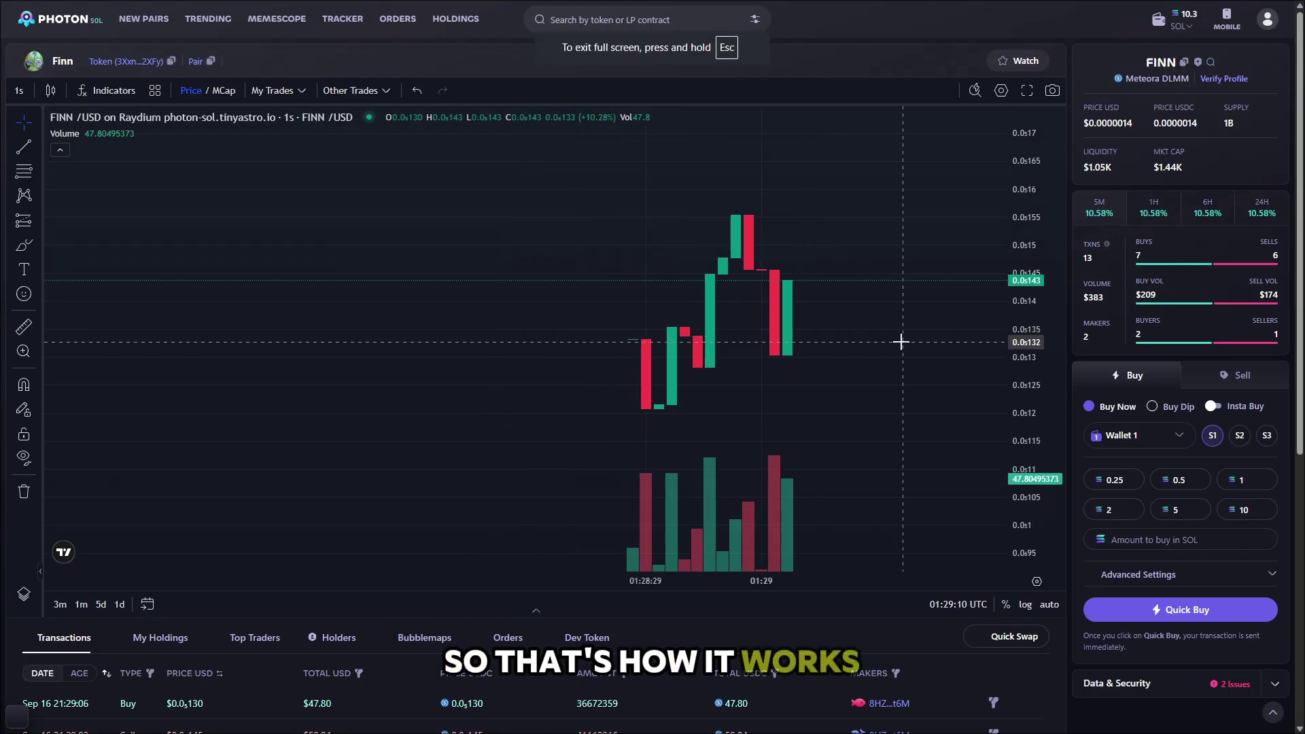
# - Examine the Finn candles and volume bars since launch on the full-screen Photon price chart
pyautogui.scroll(2, 783, 306)
pyautogui.moveTo(793, 308); pyautogui.dragTo(632, 547)
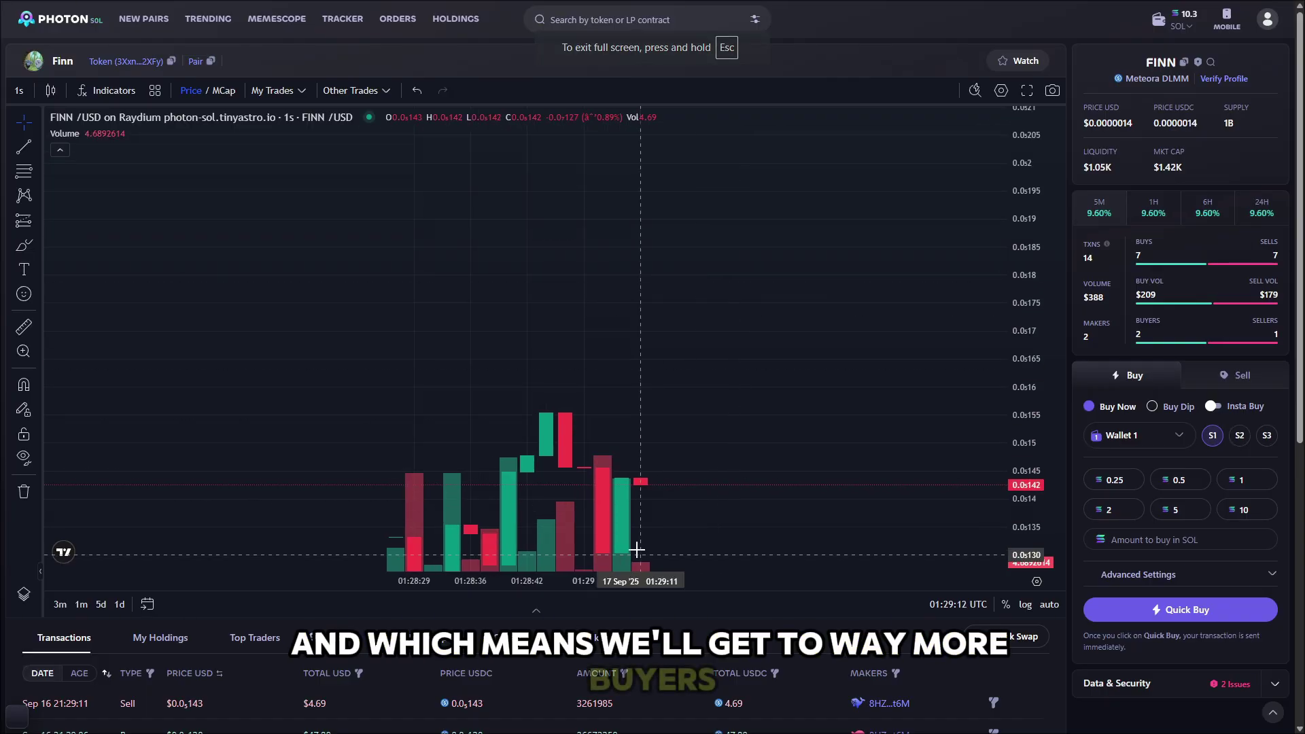
pyautogui.moveTo(707, 279); pyautogui.dragTo(635, 222)
pyautogui.moveTo(591, 381); pyautogui.dragTo(661, 299)
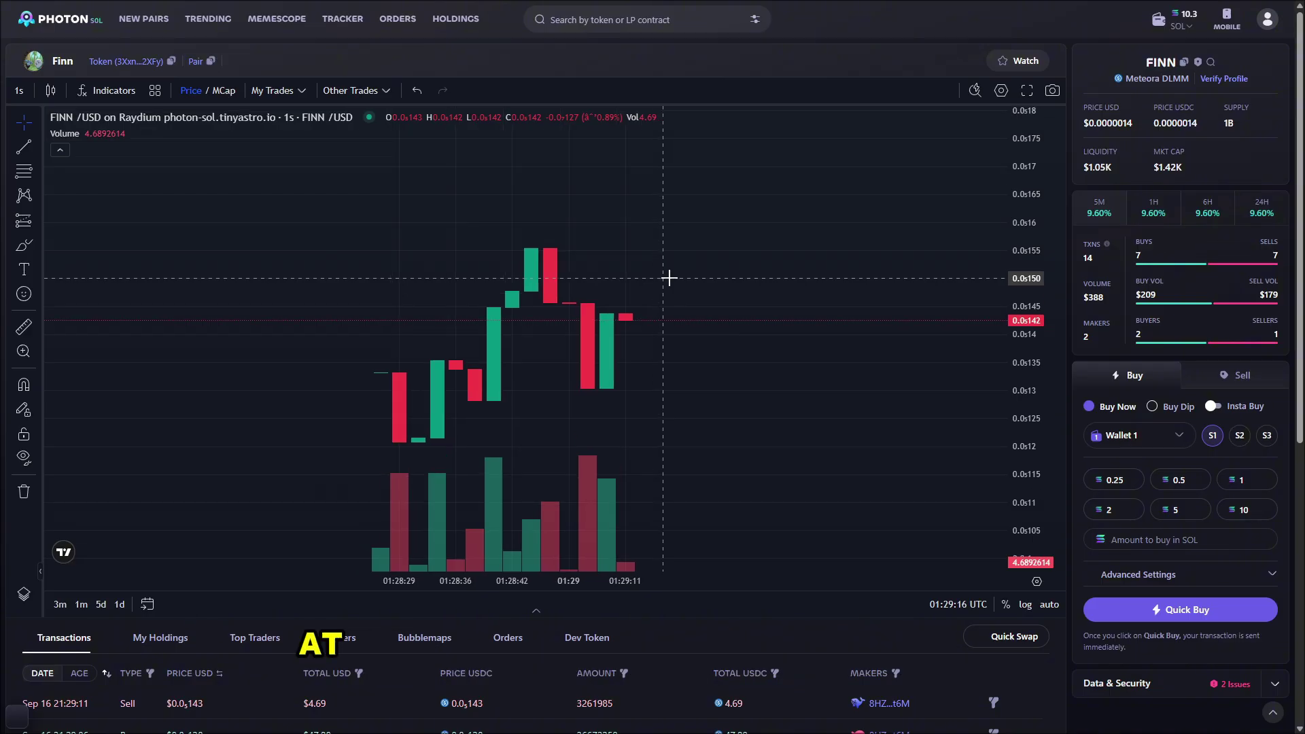
pyautogui.scroll(-2, 740, 338)
pyautogui.scroll(3, 668, 420)
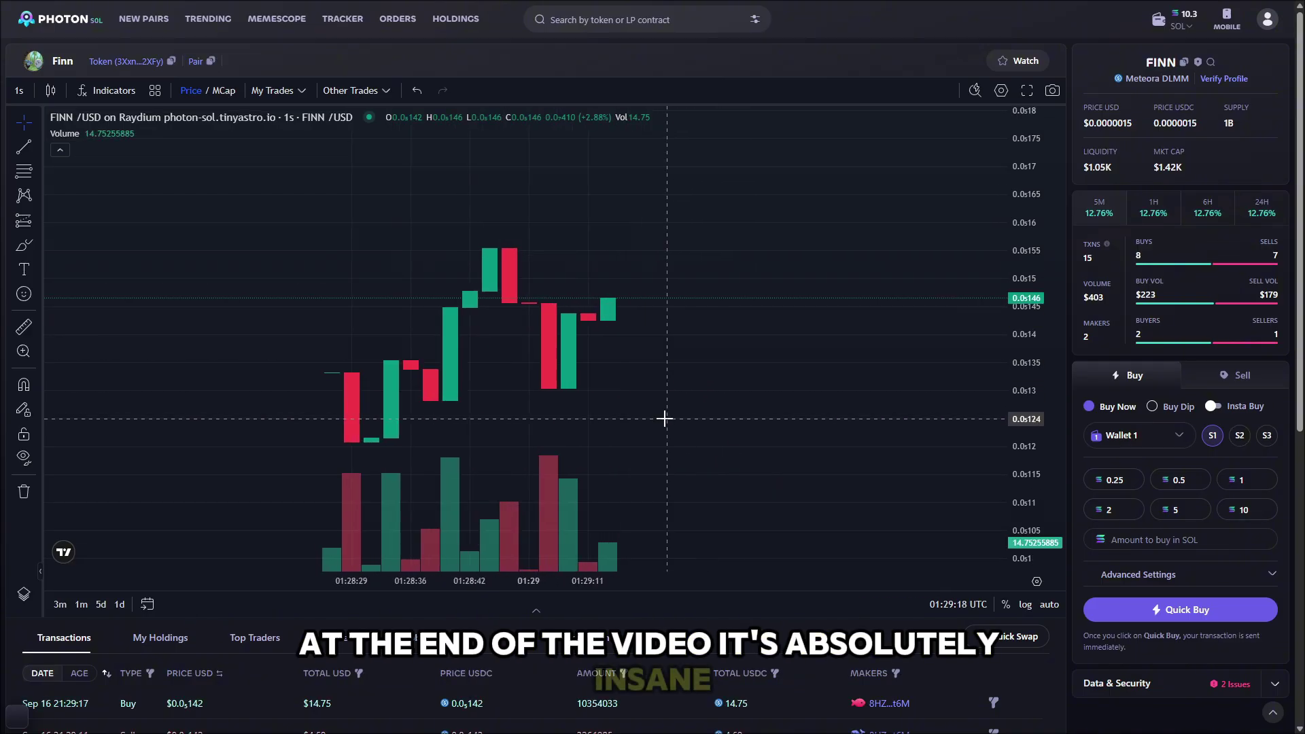
pyautogui.scroll(-2, 669, 418)
pyautogui.scroll(2, 679, 404)
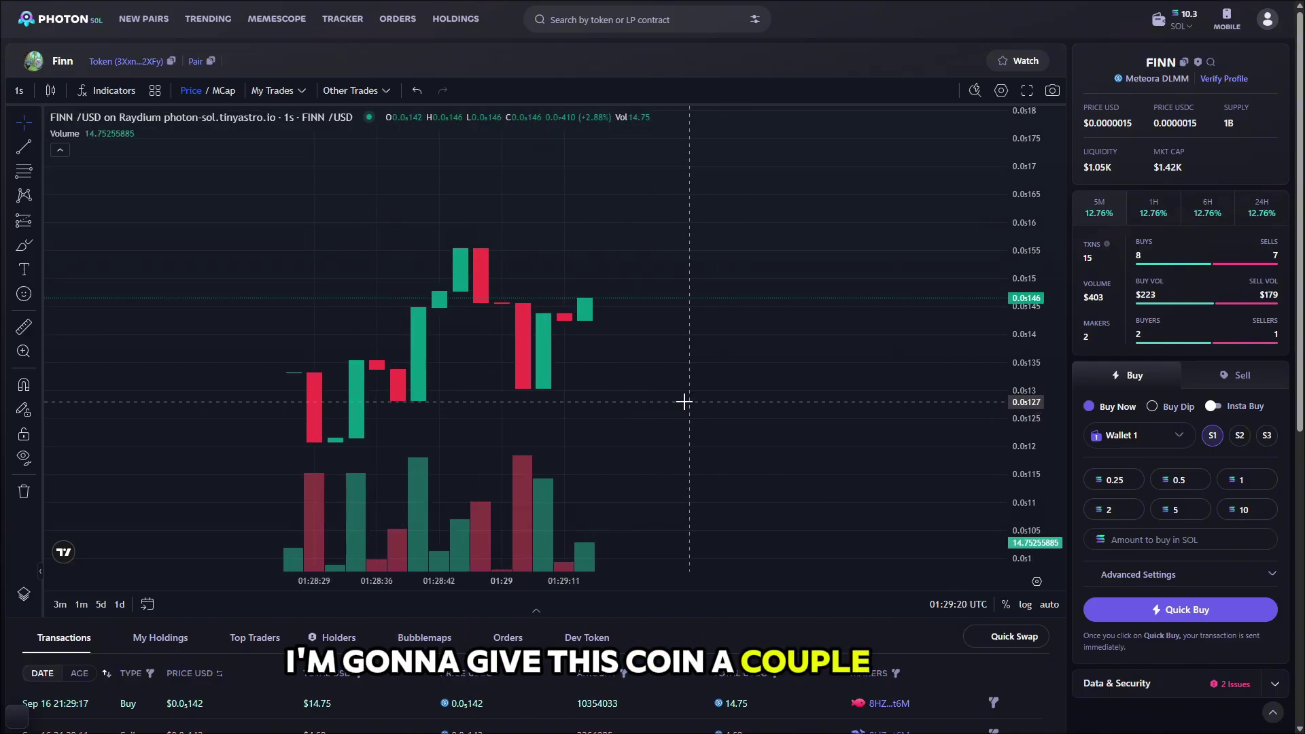
pyautogui.scroll(-2, 685, 387)
pyautogui.scroll(1, 677, 374)
pyautogui.hscroll(-3, 677, 371)
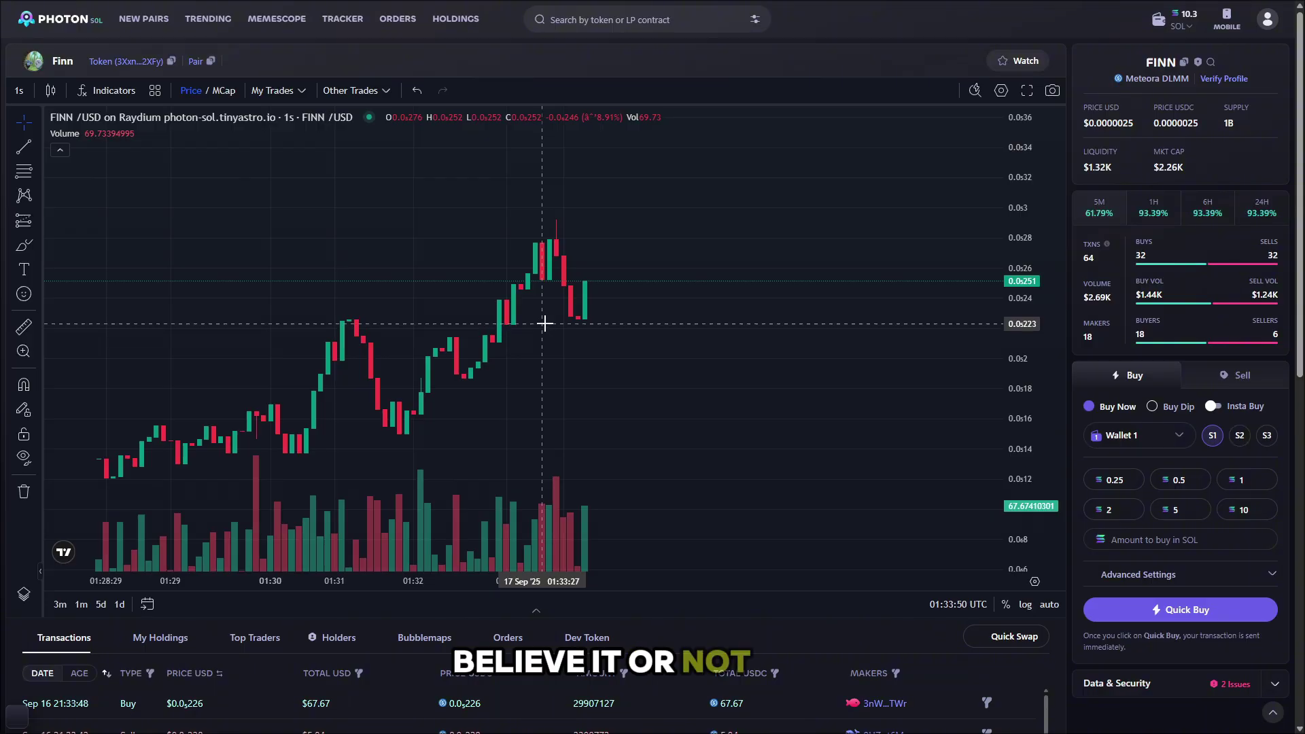
# - Review the whole Finn price history on the chart, from launch to the most recent candles
pyautogui.moveTo(738, 313); pyautogui.dragTo(920, 303)
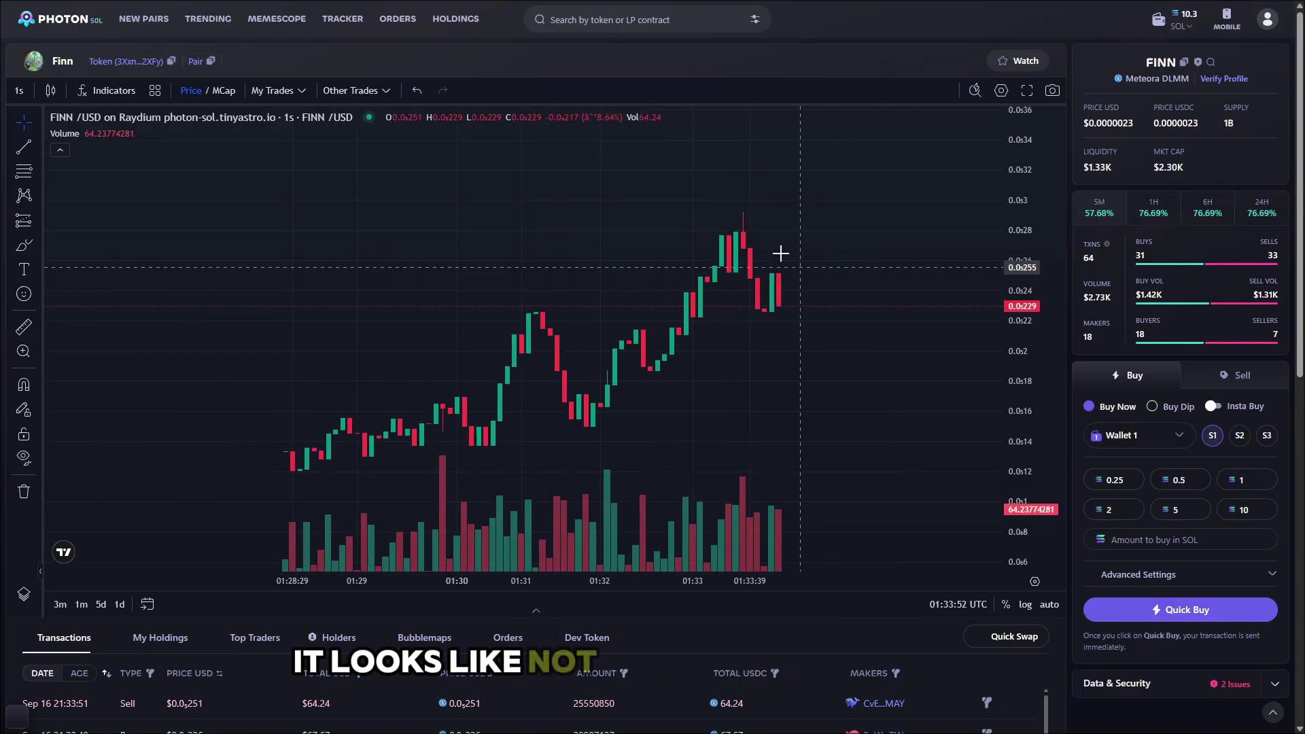
pyautogui.scroll(2, 763, 335)
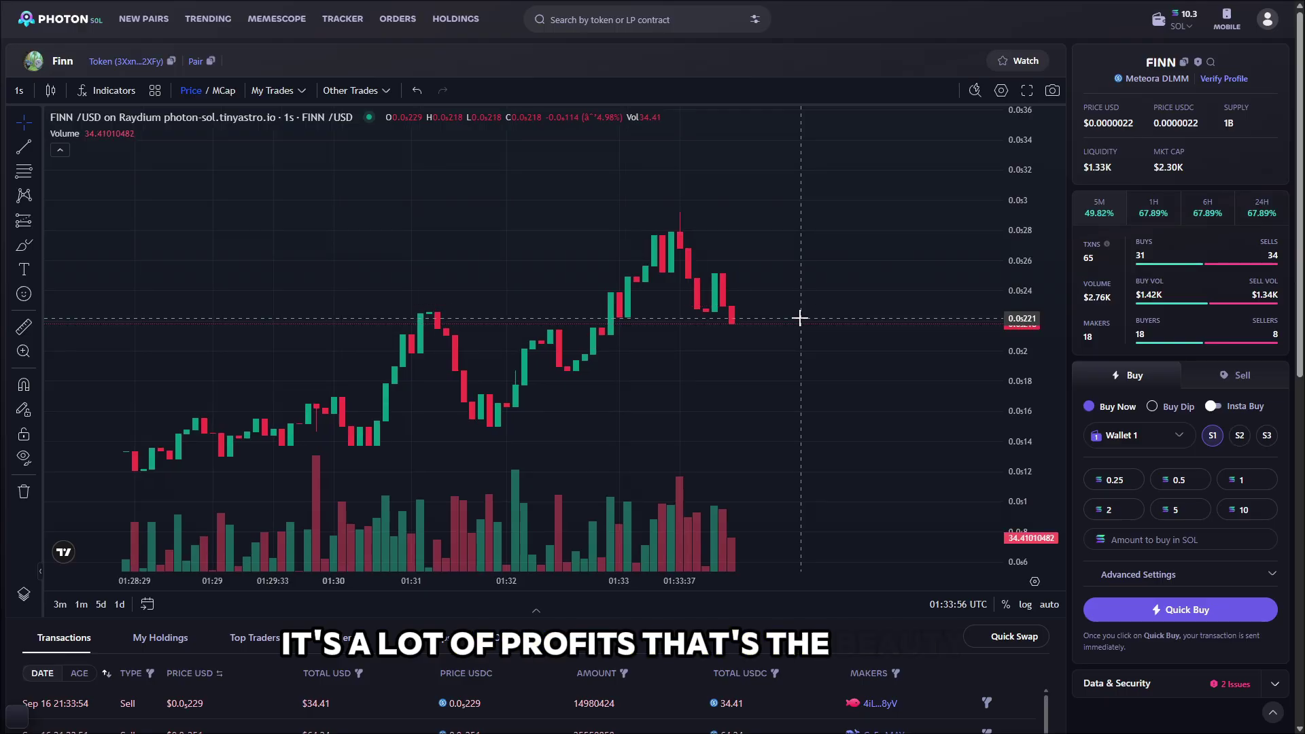
pyautogui.scroll(-2, 792, 329)
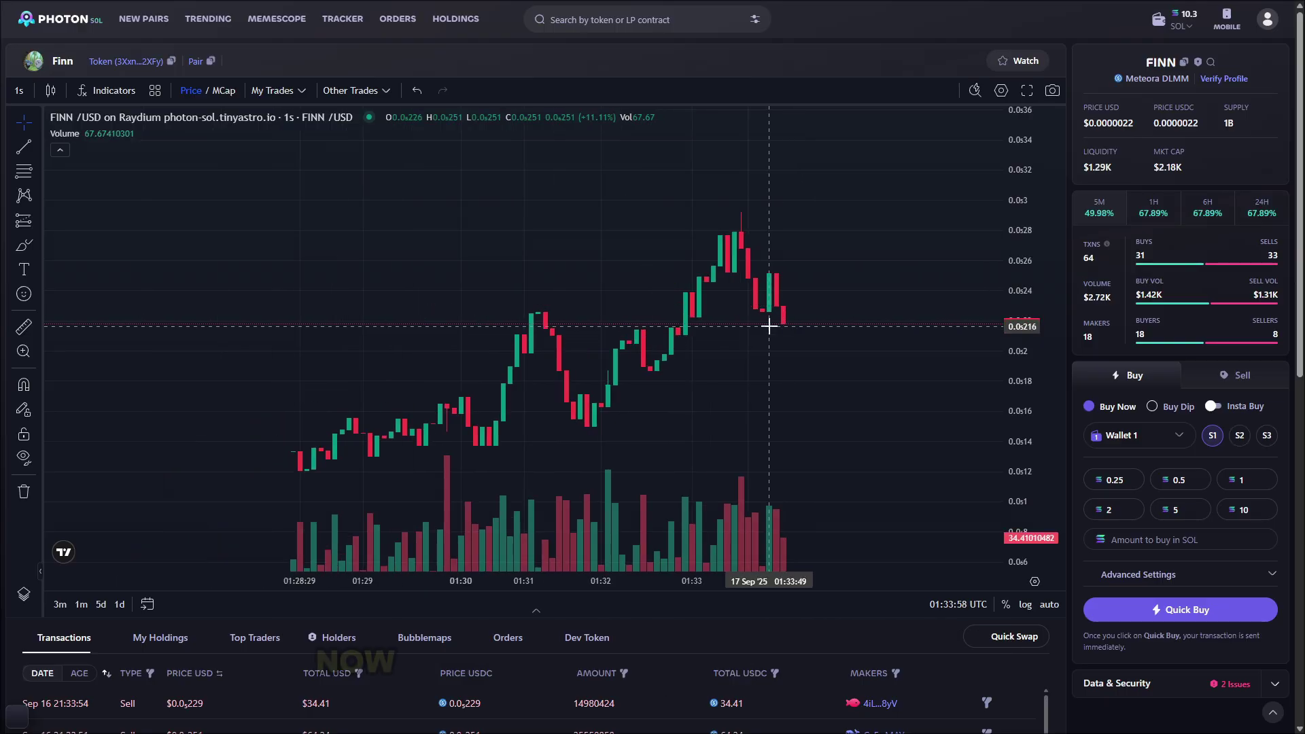
pyautogui.moveTo(692, 364); pyautogui.dragTo(678, 367)
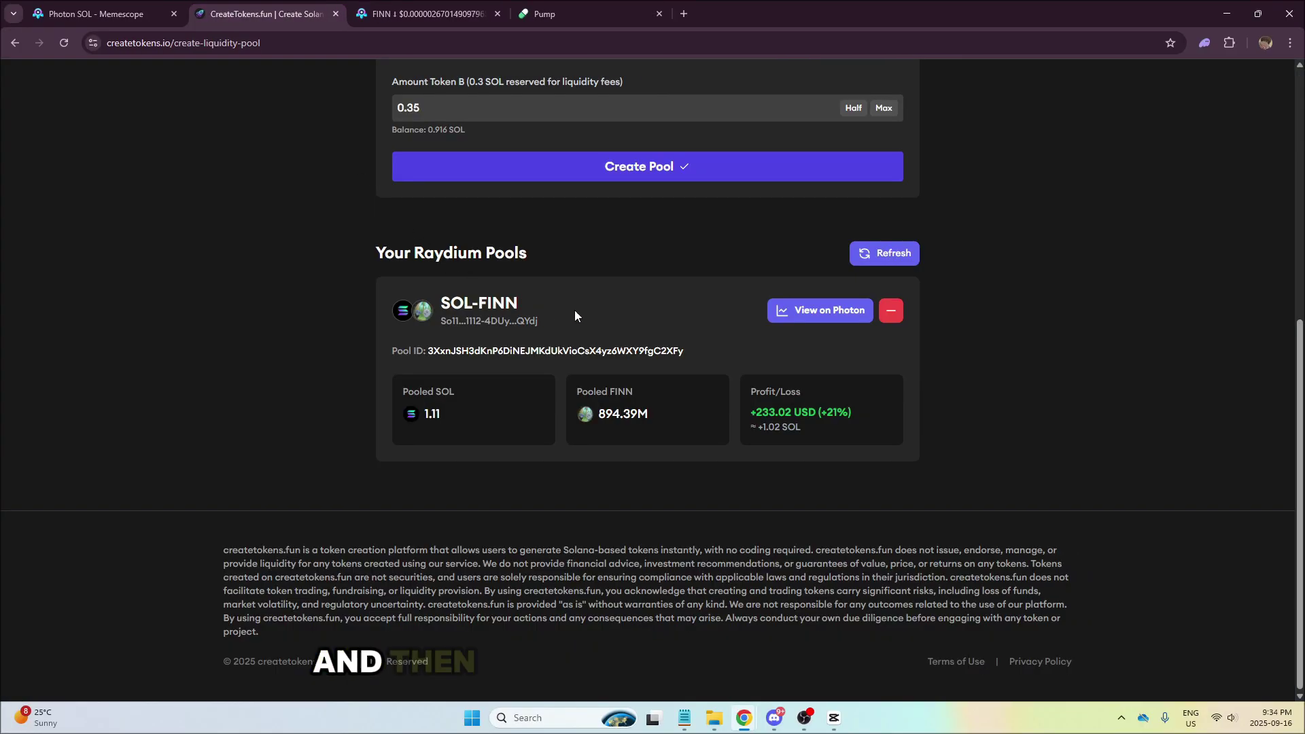
# - Refresh the Raydium pools list on CreateTokens, check the SOL-FINN pool's profit/loss, and return to the Finn chart on Photon
pyautogui.click(871, 253)
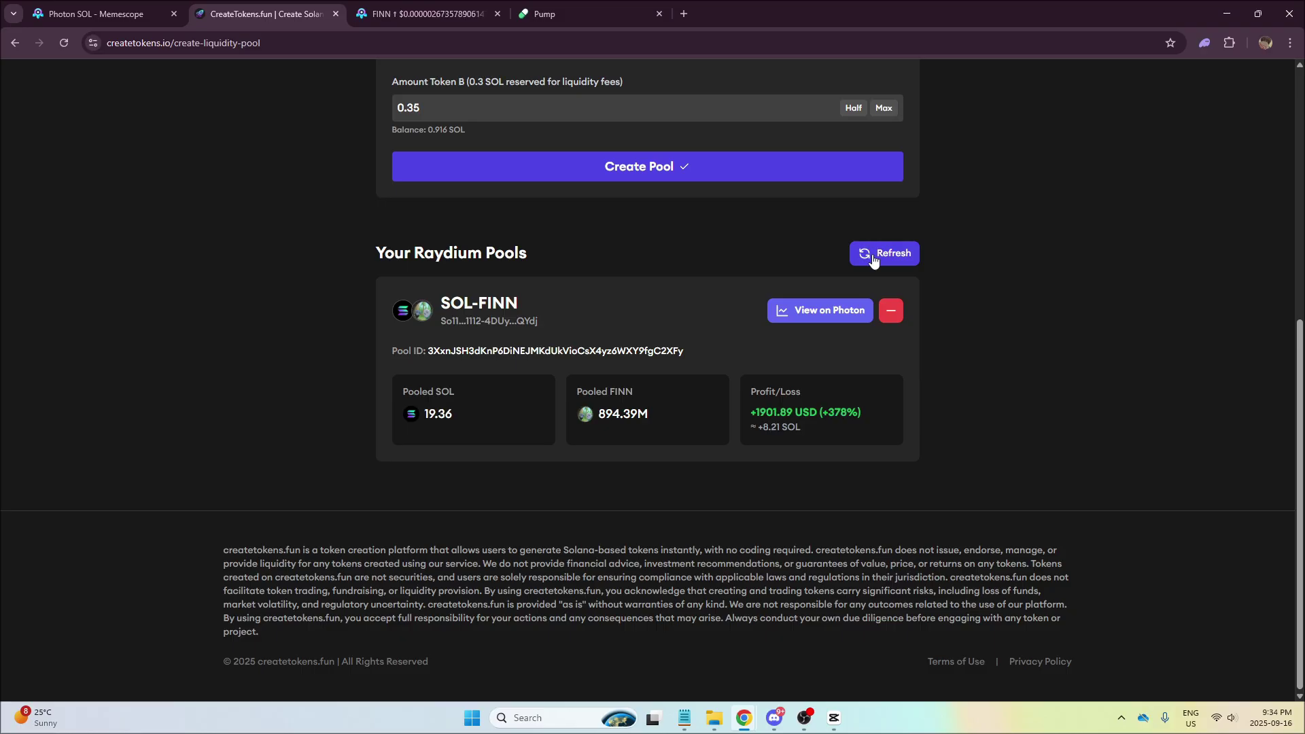
pyautogui.moveTo(765, 418); pyautogui.dragTo(874, 426)
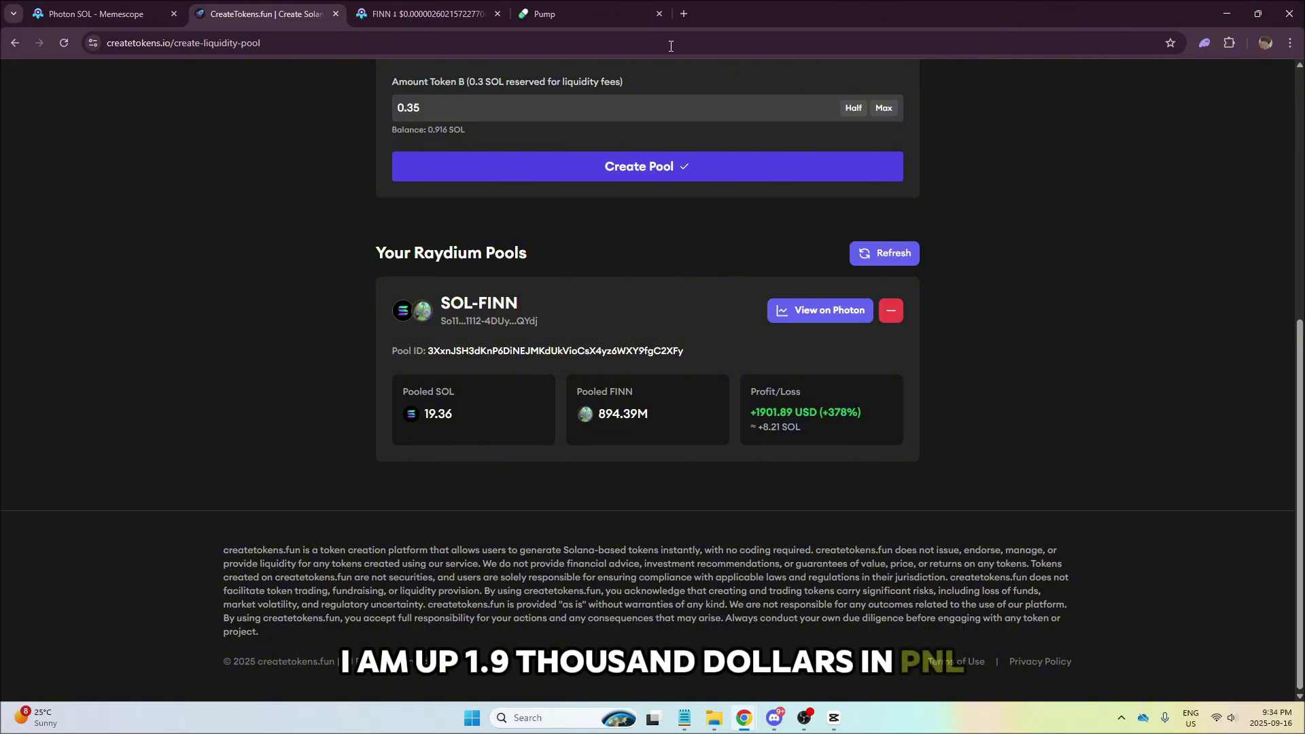
pyautogui.hotkey('ctrl', 'Tab')
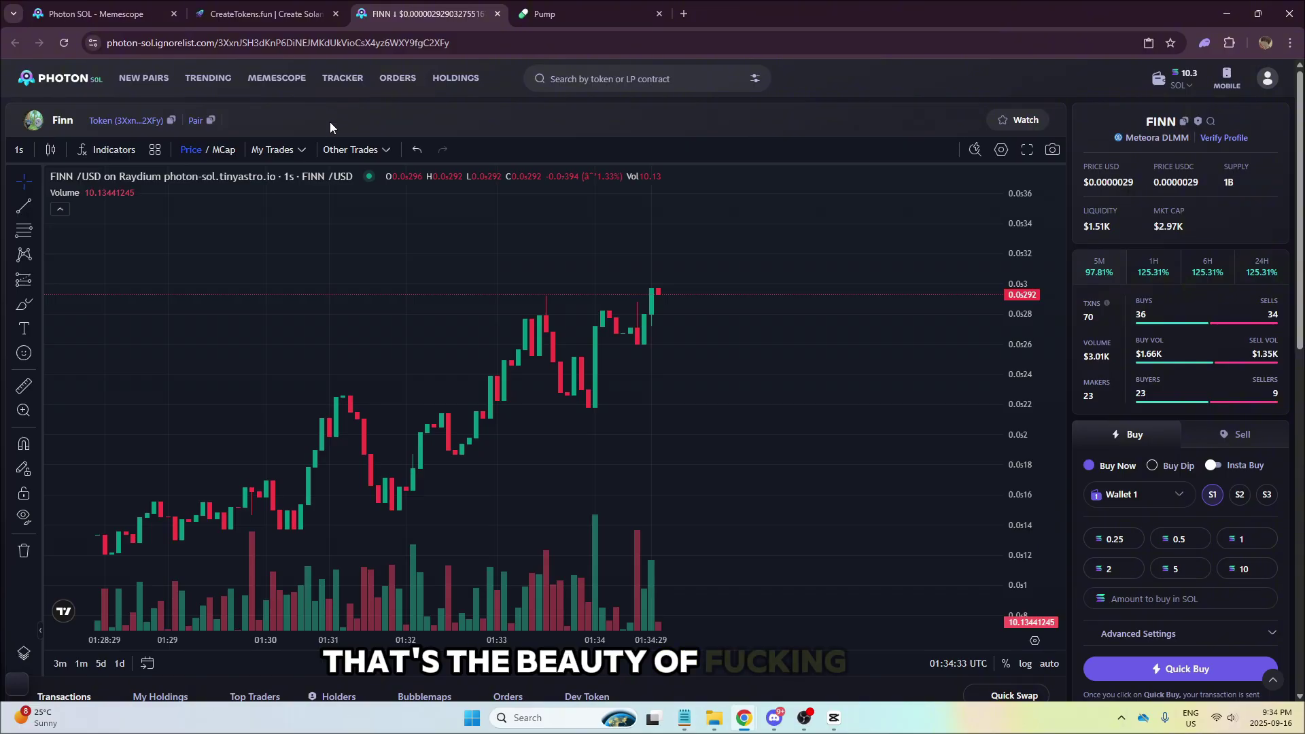
# - Remove 100% of the SOL-FINN pool's liquidity on CreateTokens and confirm the transaction in the Phantom wallet
pyautogui.click(272, 13)
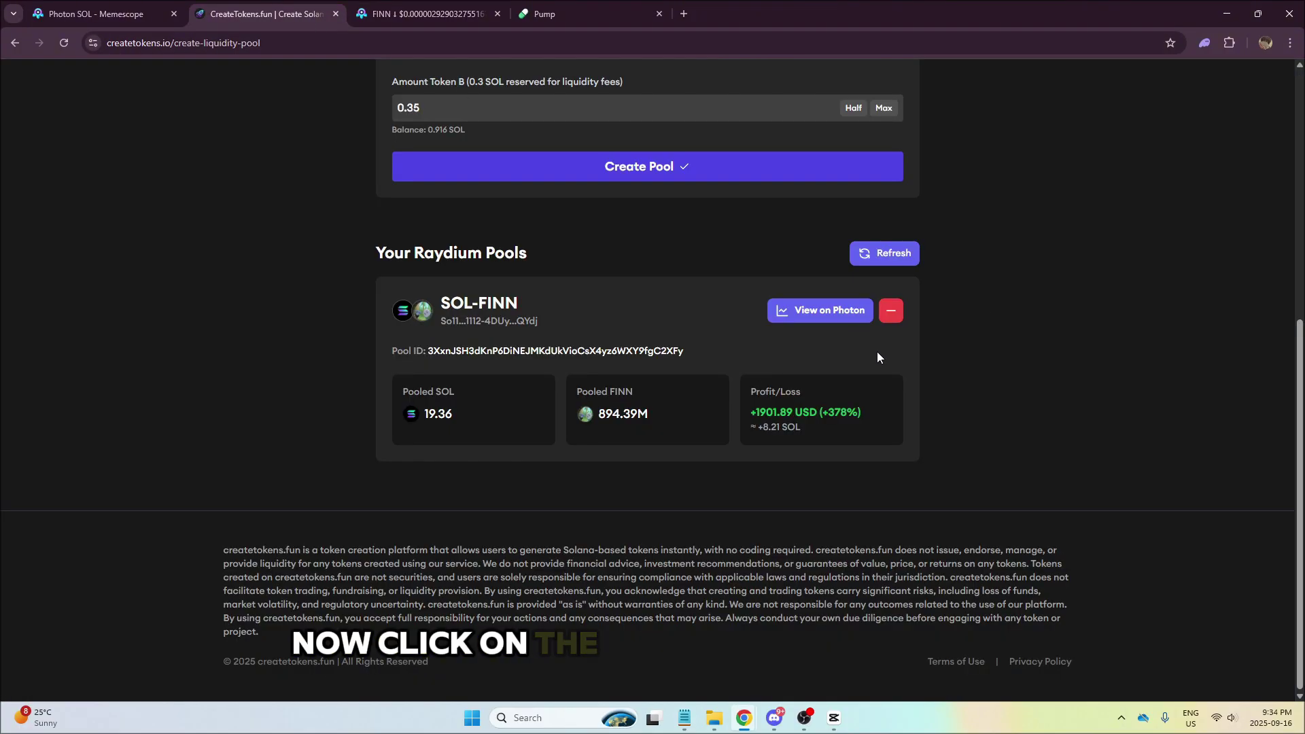
pyautogui.click(890, 311)
pyautogui.click(735, 333)
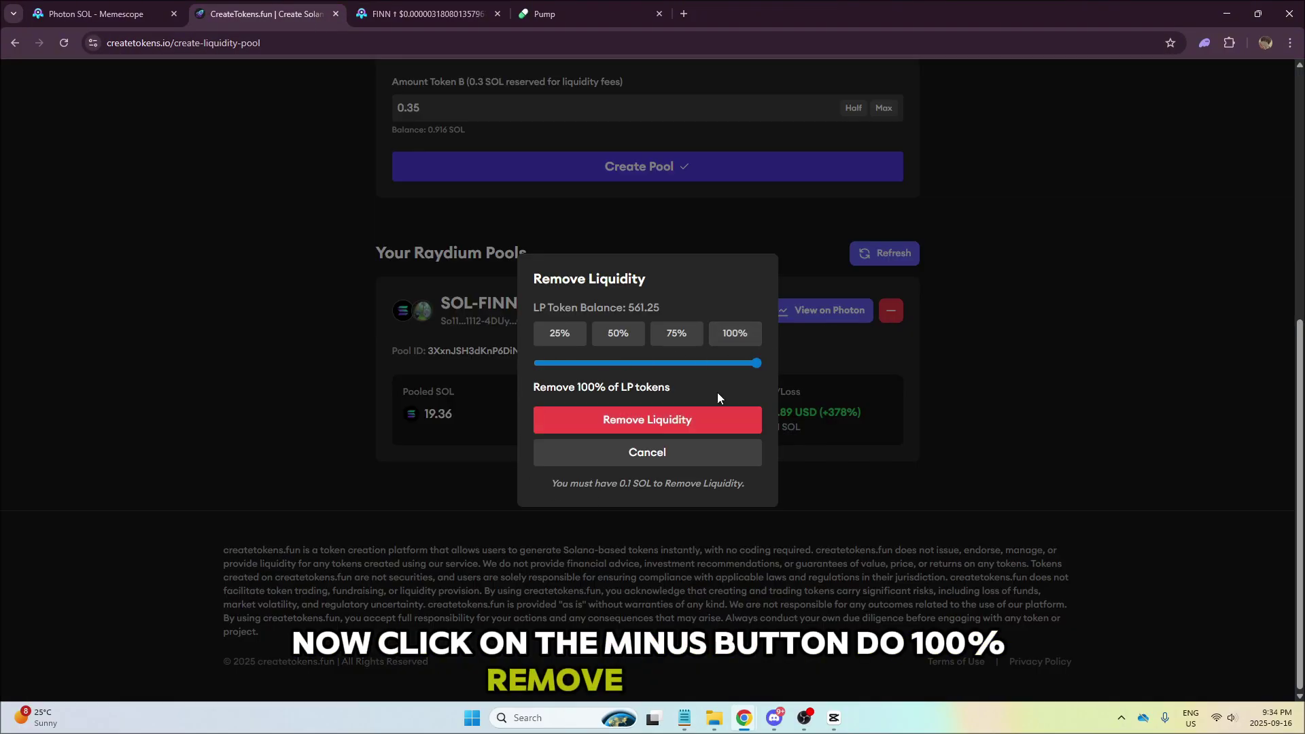
pyautogui.click(719, 418)
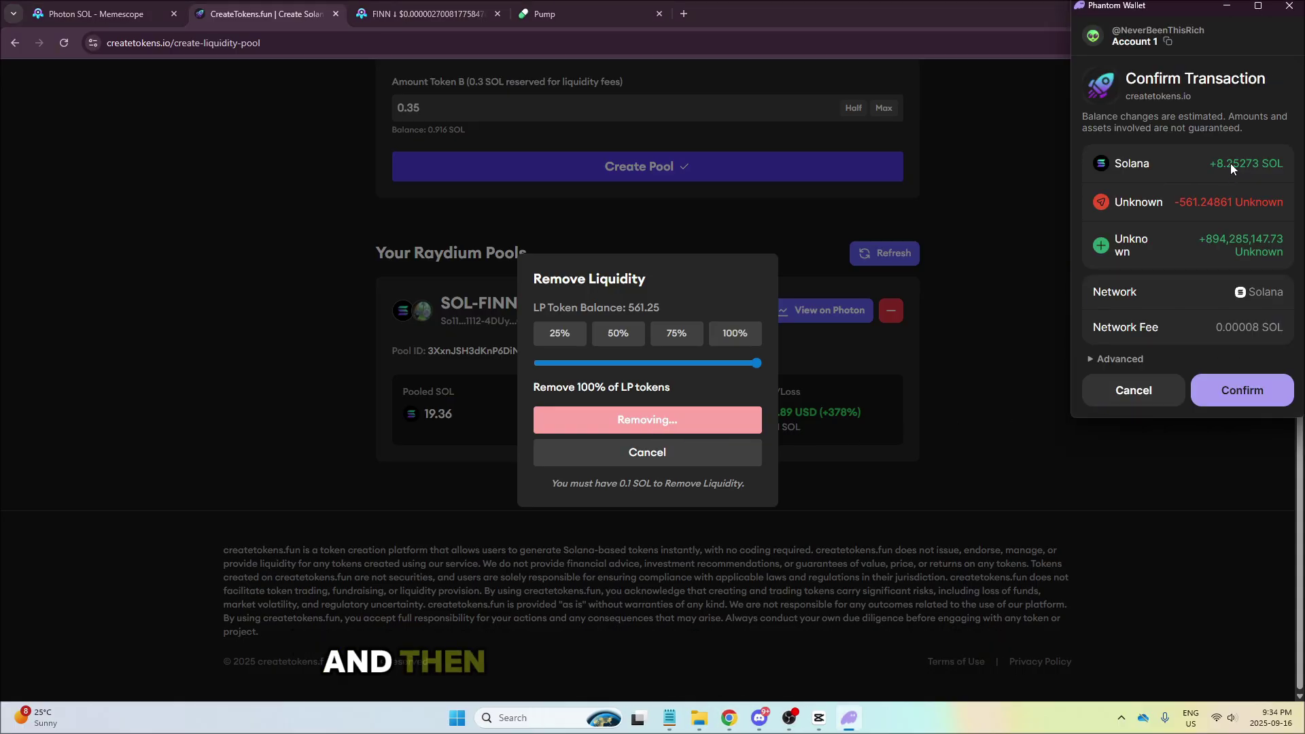
pyautogui.click(1241, 394)
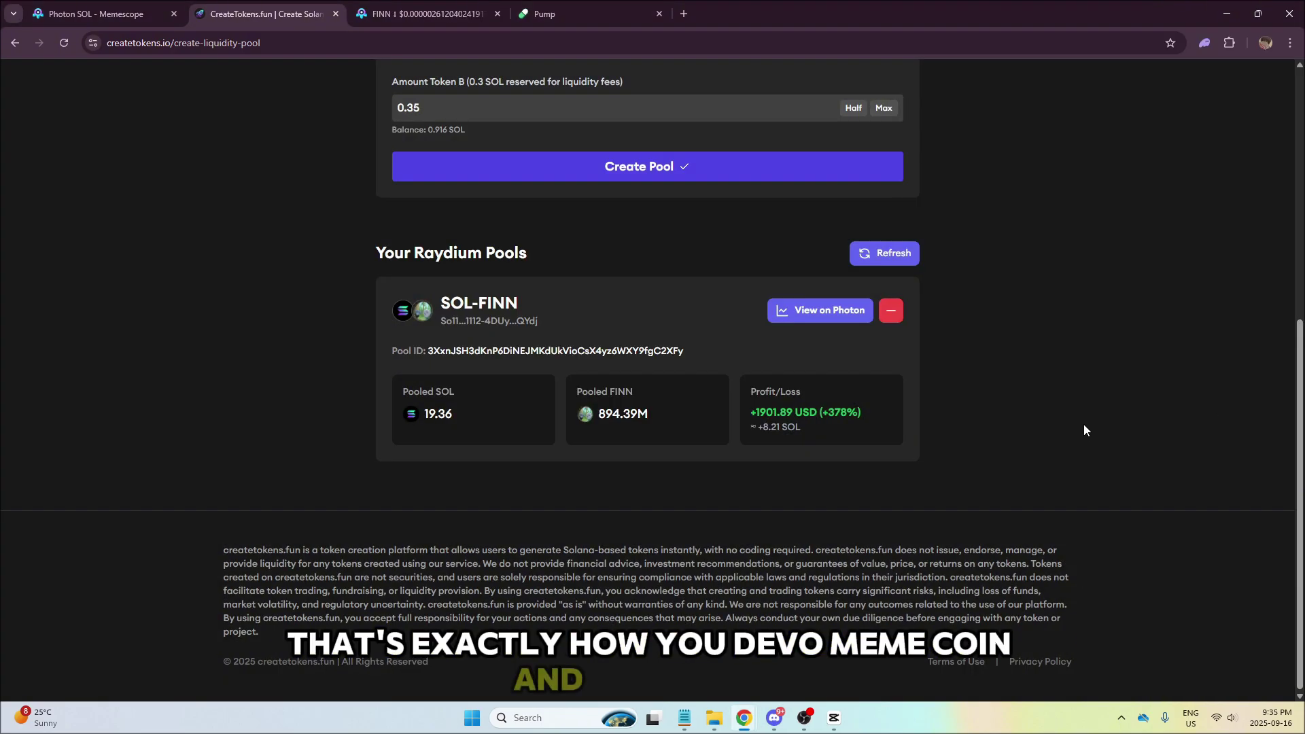
pyautogui.scroll(2, 1014, 511)
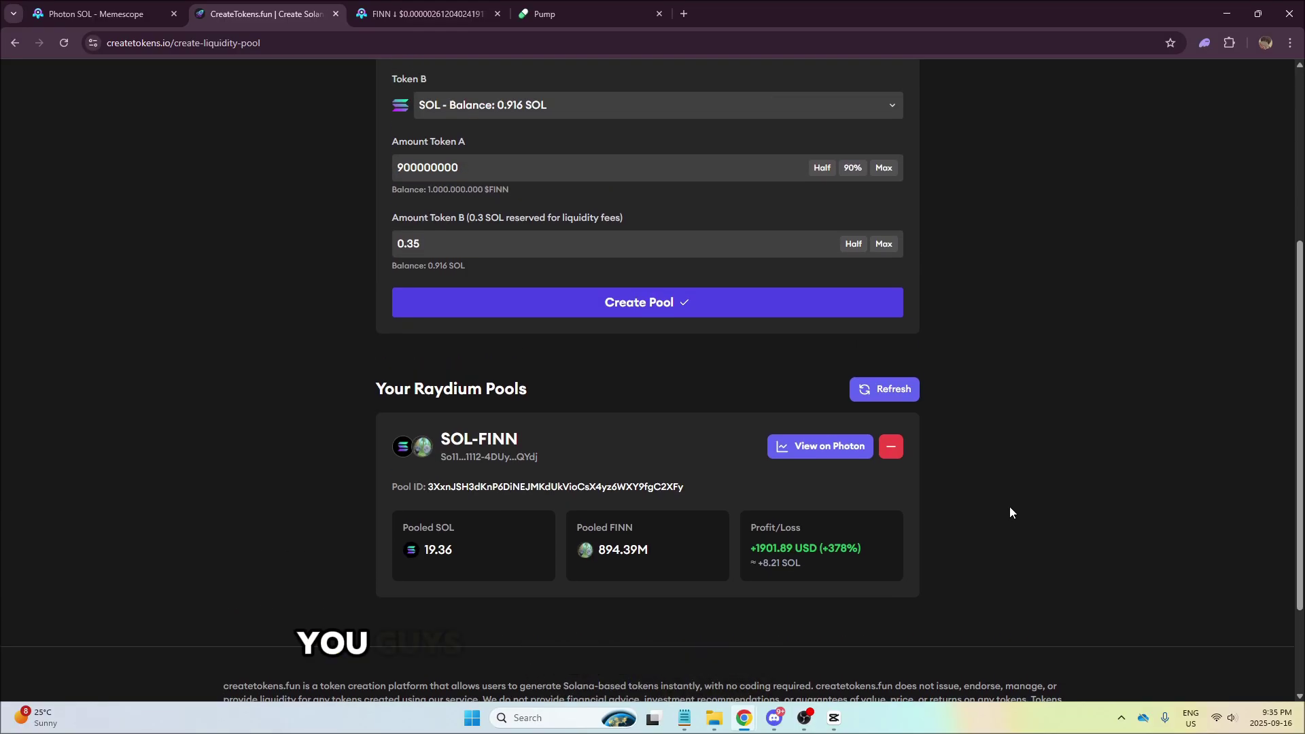
pyautogui.scroll(3, 1001, 534)
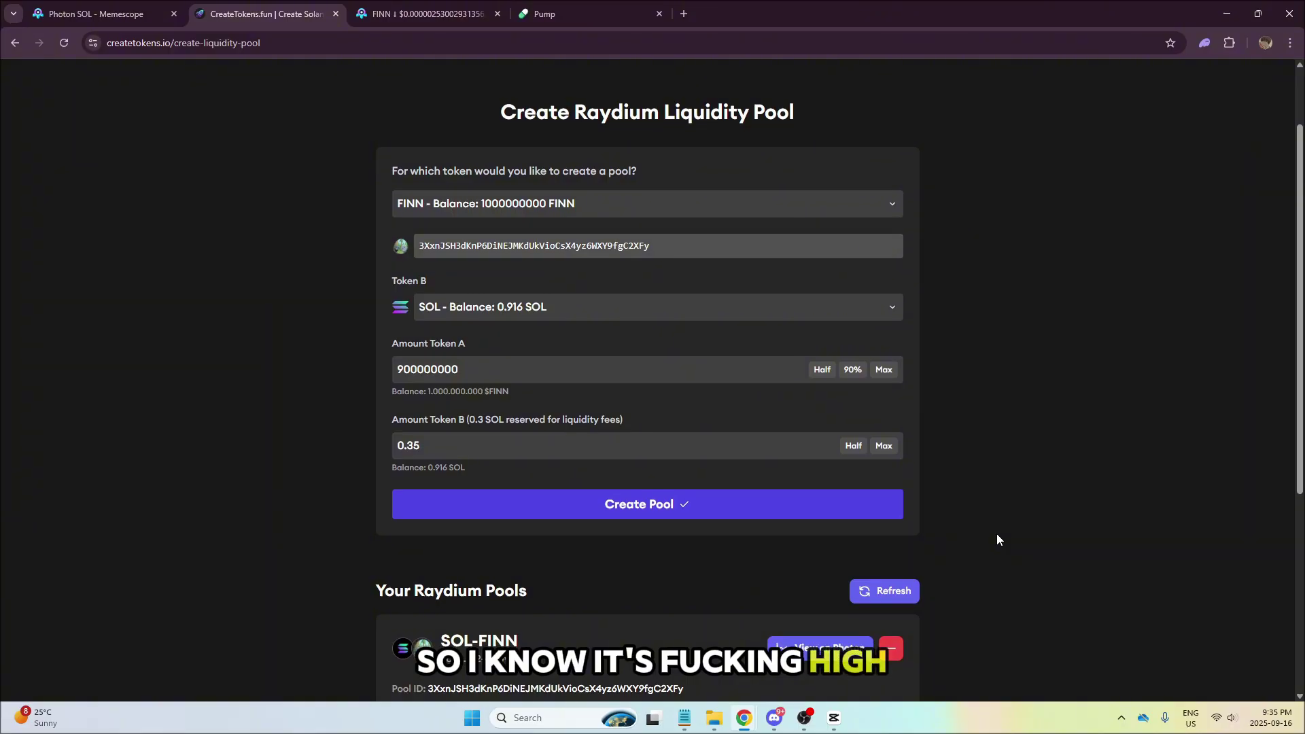
pyautogui.scroll(-4, 997, 540)
# - Open the Solana holding in the Phantom wallet and examine its details and one-day price chart
pyautogui.click(1204, 43)
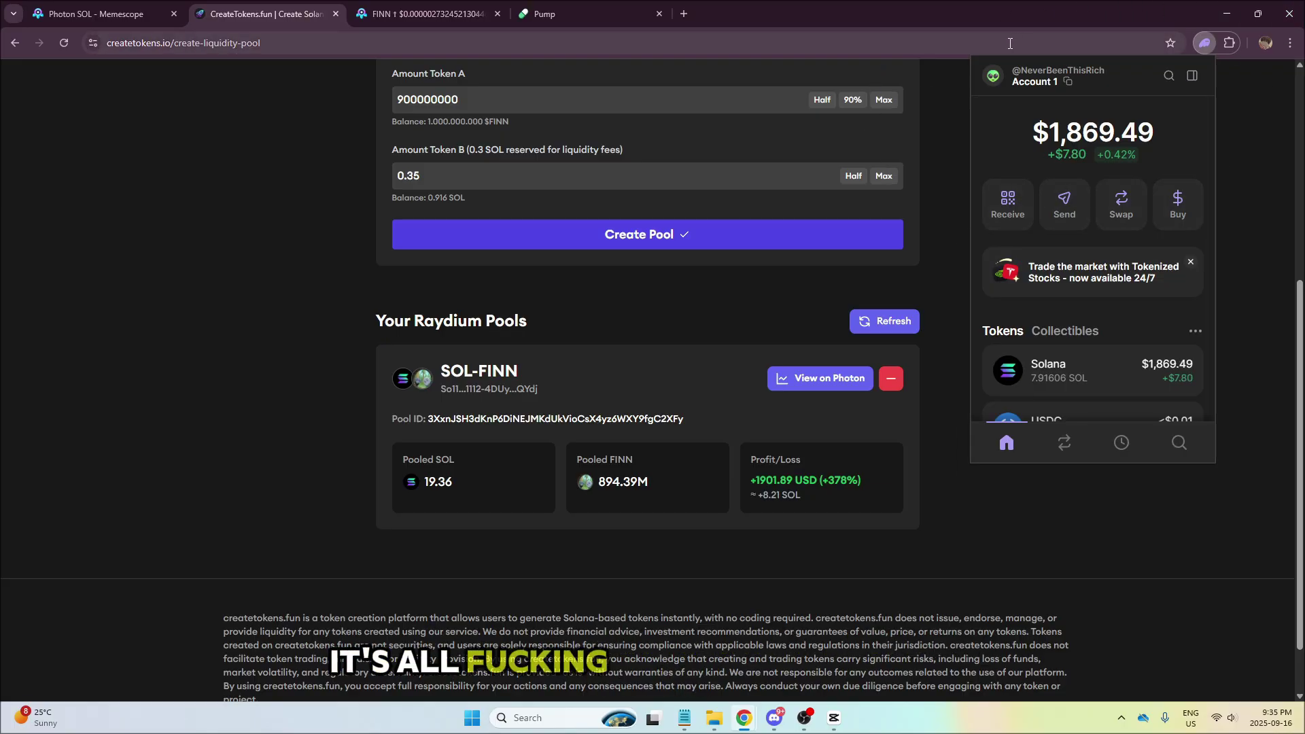
pyautogui.click(1081, 378)
pyautogui.scroll(-5, 1088, 319)
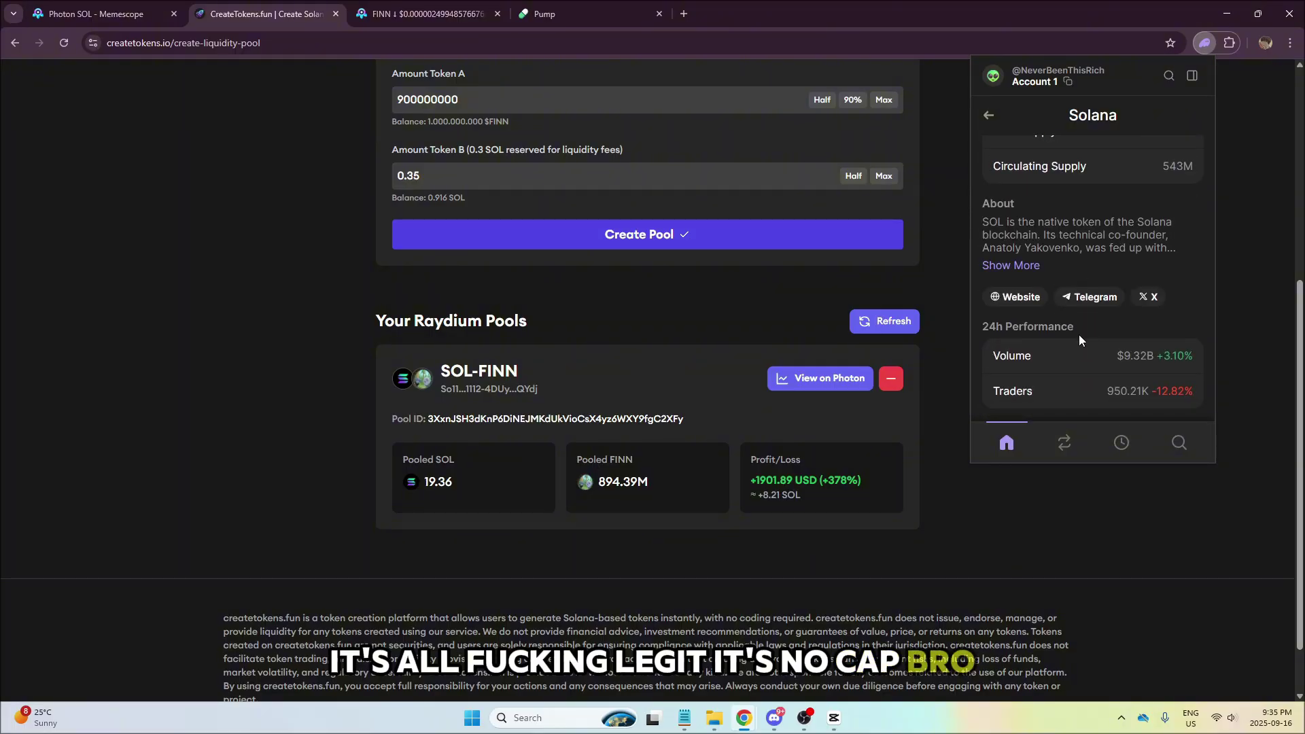
pyautogui.scroll(6, 1101, 343)
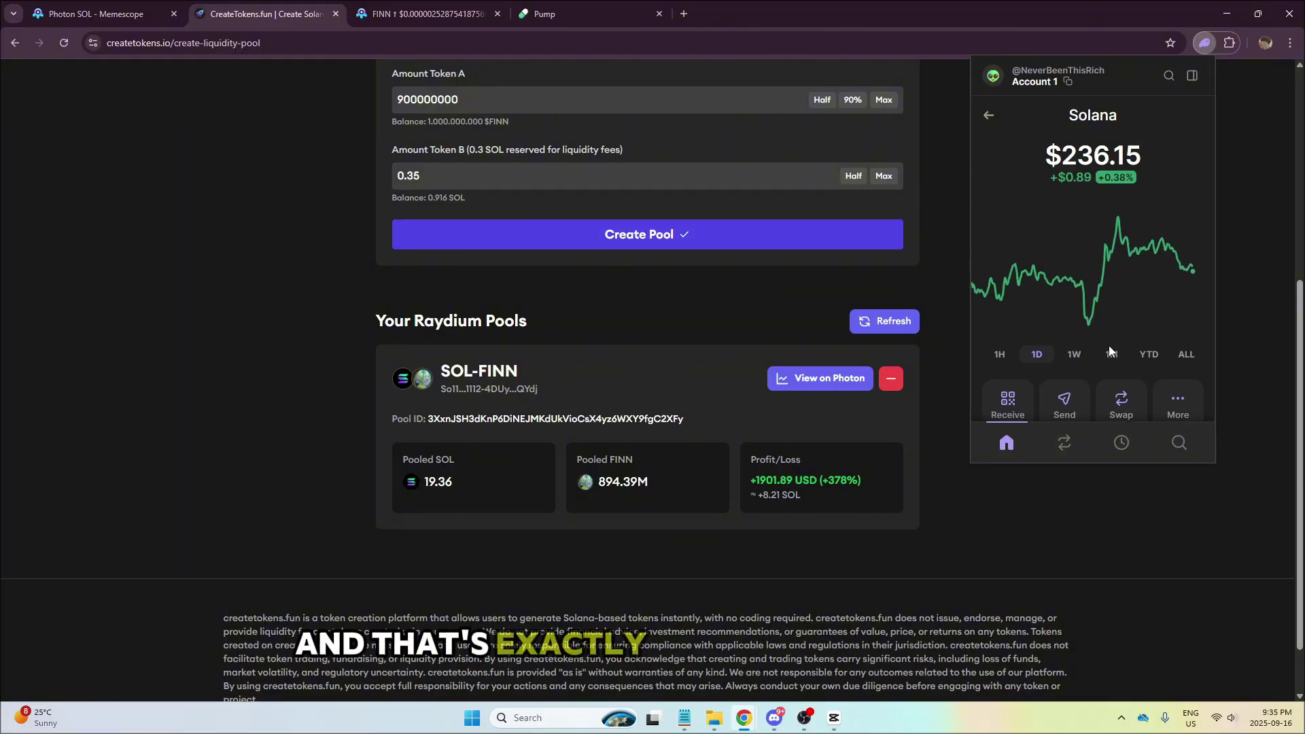
pyautogui.moveTo(1068, 296)
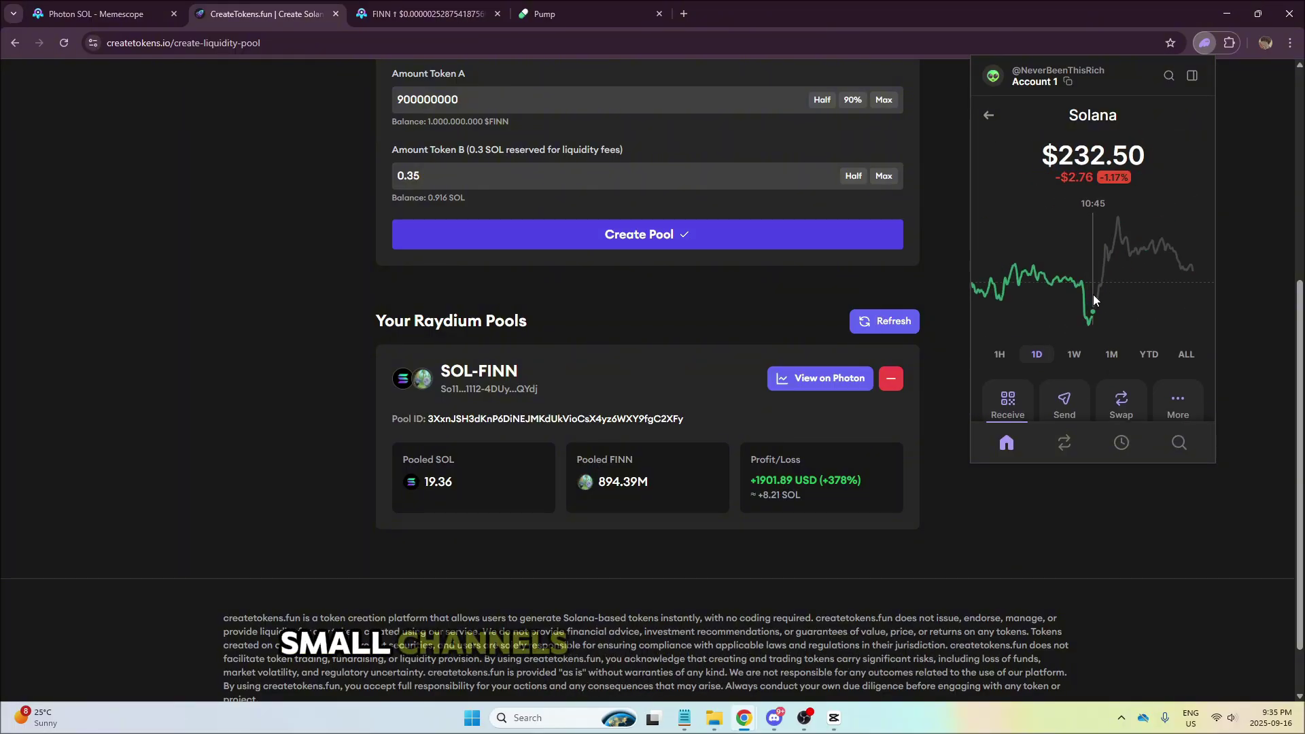